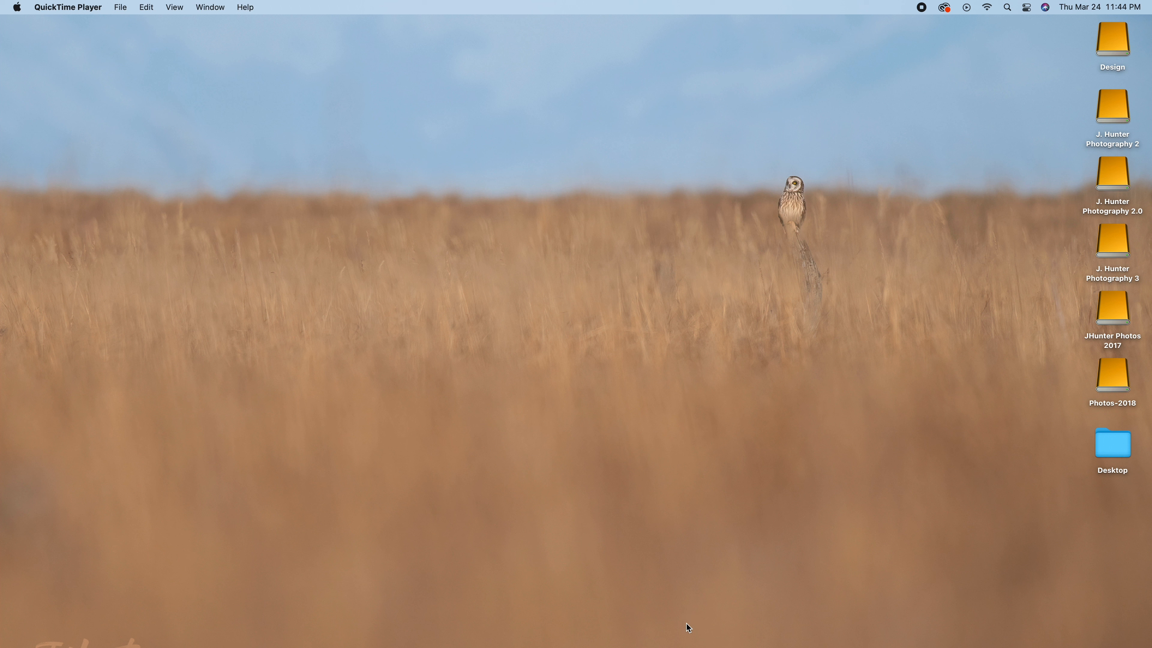
# Switch to Lightroom Classic and open the ptarmigan close-up Z62_7100.NEF from the Ptarmigan collection for developing
pyautogui.moveTo(596, 647)
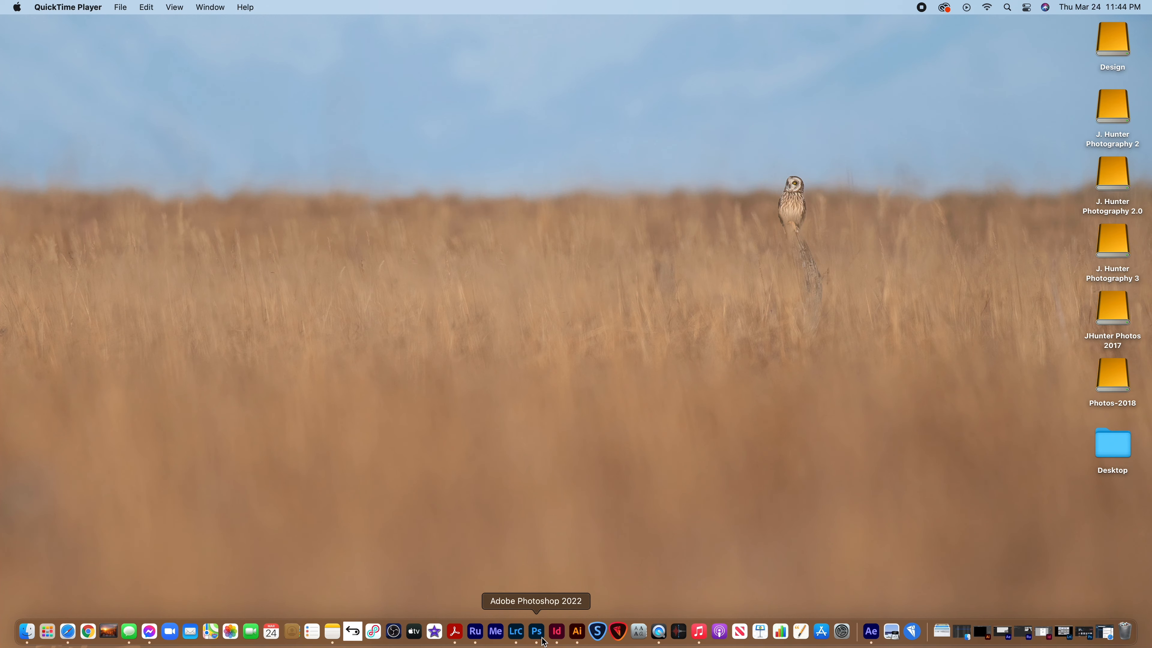
pyautogui.click(517, 634)
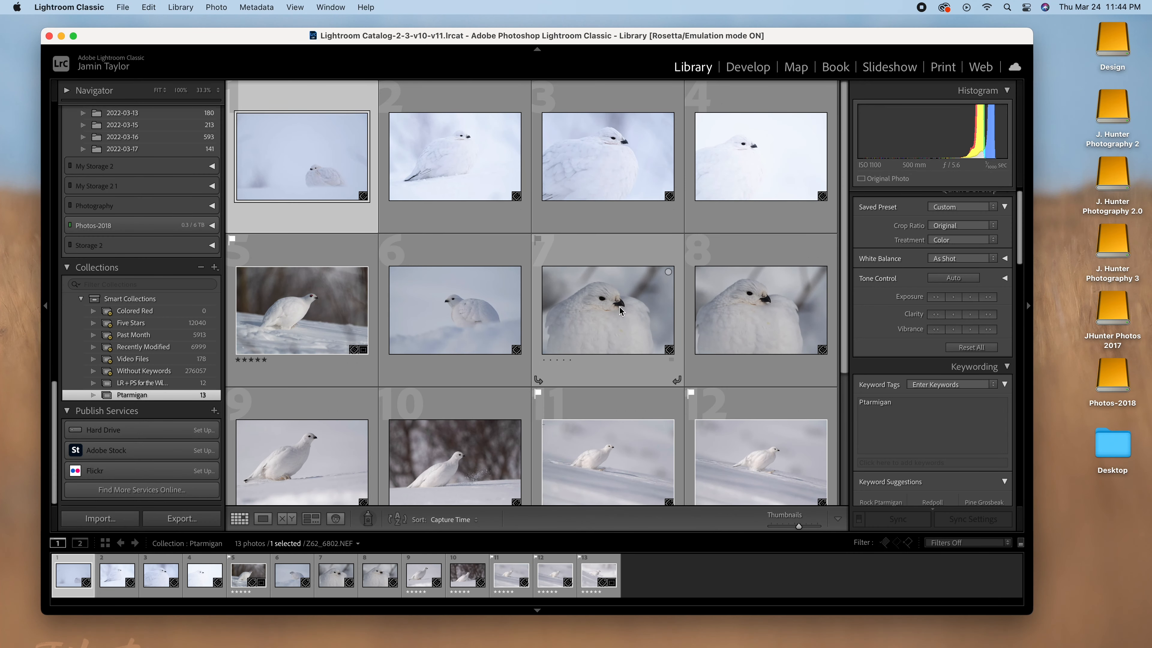
pyautogui.scroll(-5, 569, 153)
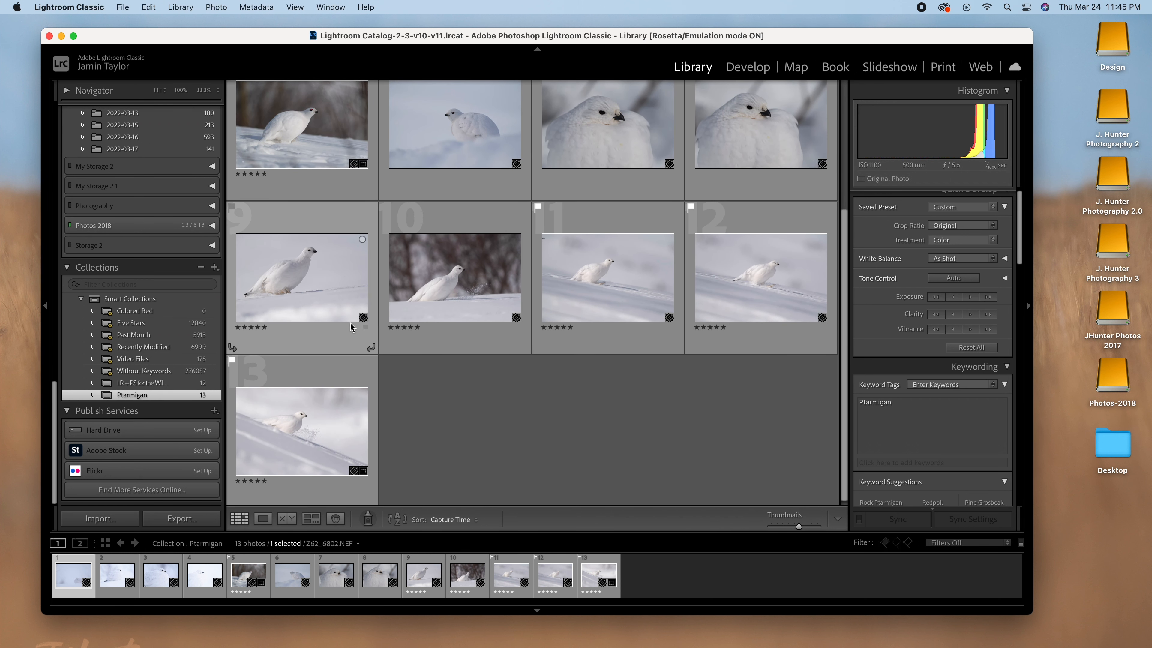
pyautogui.scroll(3, 456, 399)
pyautogui.scroll(2, 456, 401)
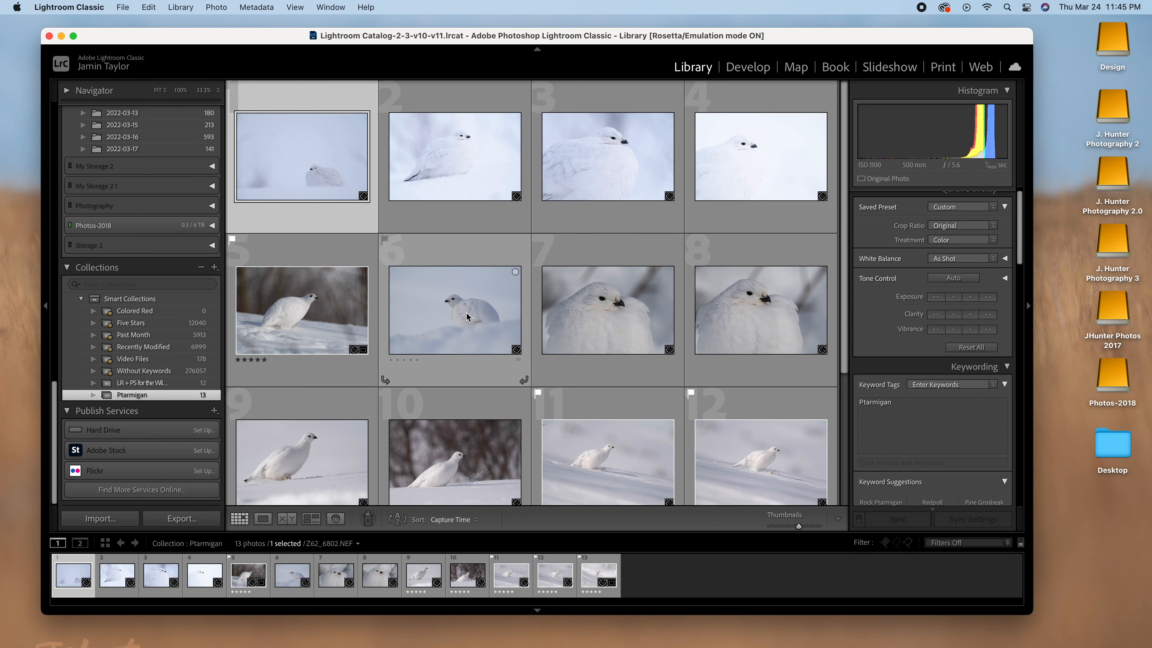
pyautogui.doubleClick(617, 146)
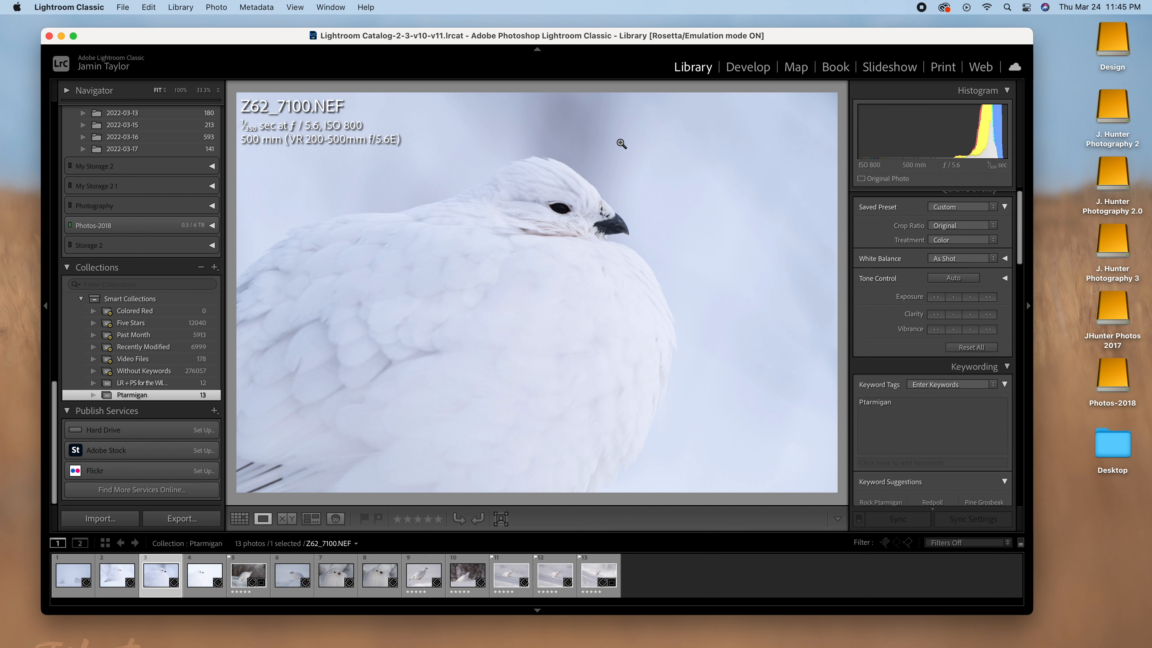
pyautogui.click(748, 67)
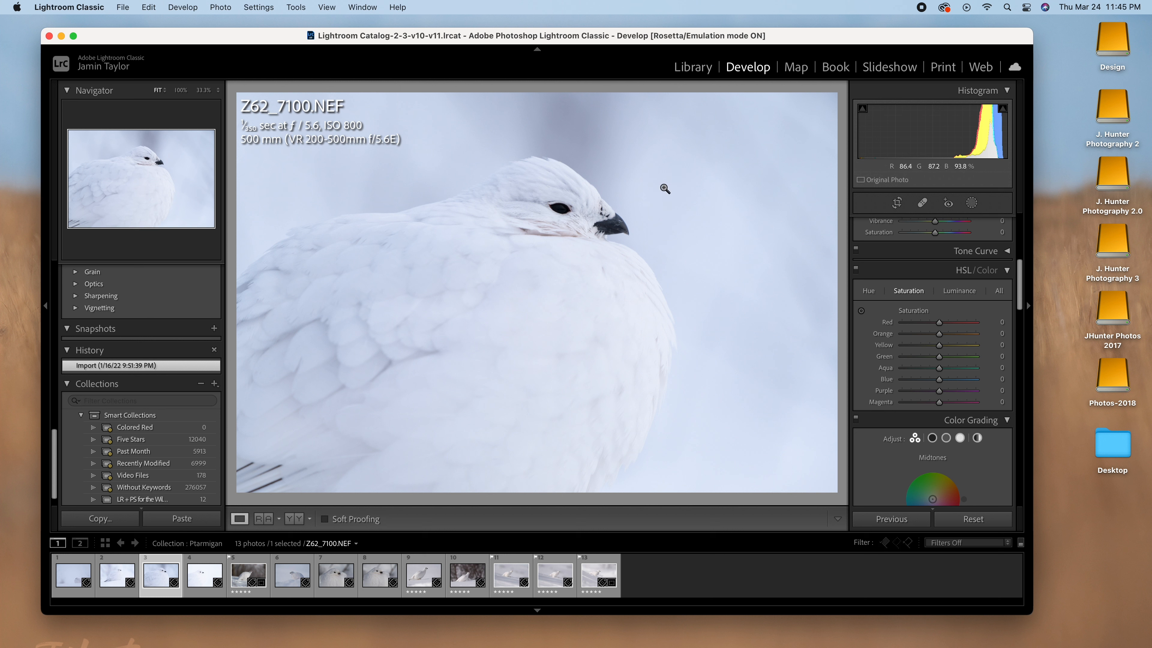
# Crop the photo tighter at its original aspect ratio, shifting the image so the bird sits farther right in the frame
pyautogui.click(897, 203)
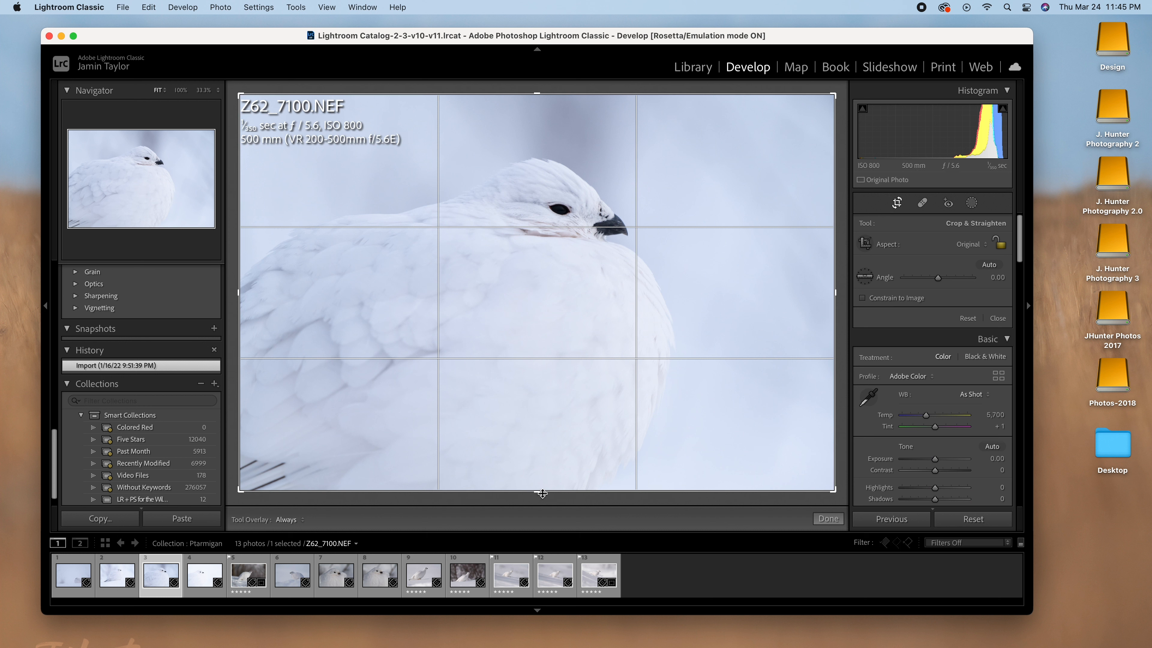
pyautogui.moveTo(540, 492); pyautogui.dragTo(535, 453)
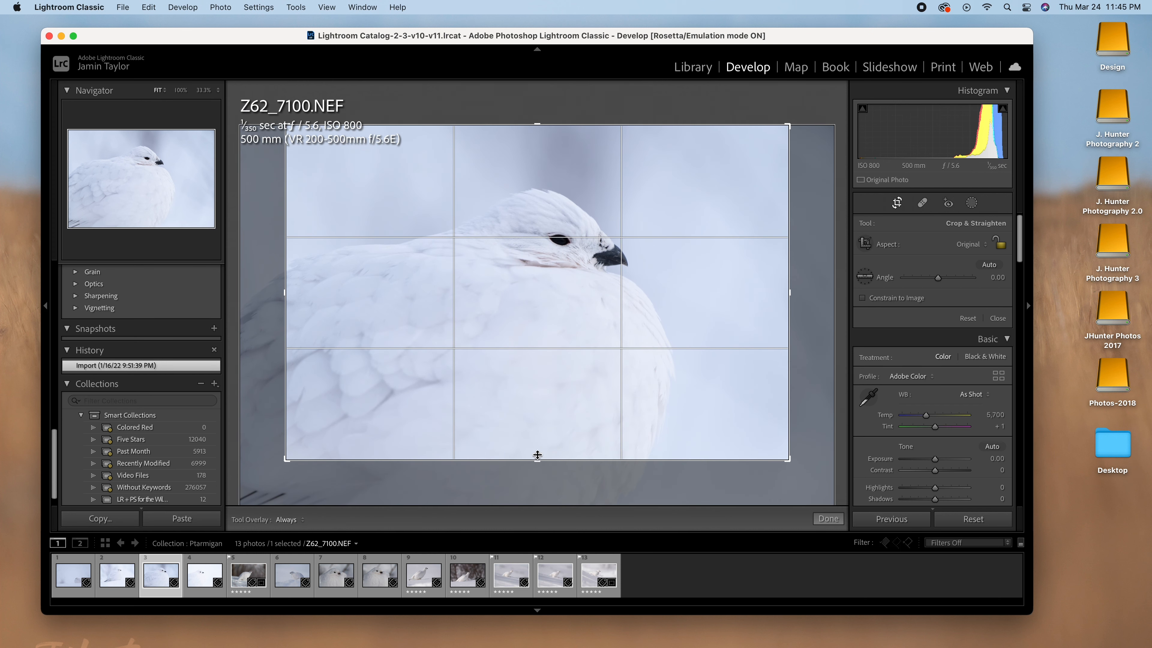
pyautogui.moveTo(534, 380); pyautogui.dragTo(589, 377)
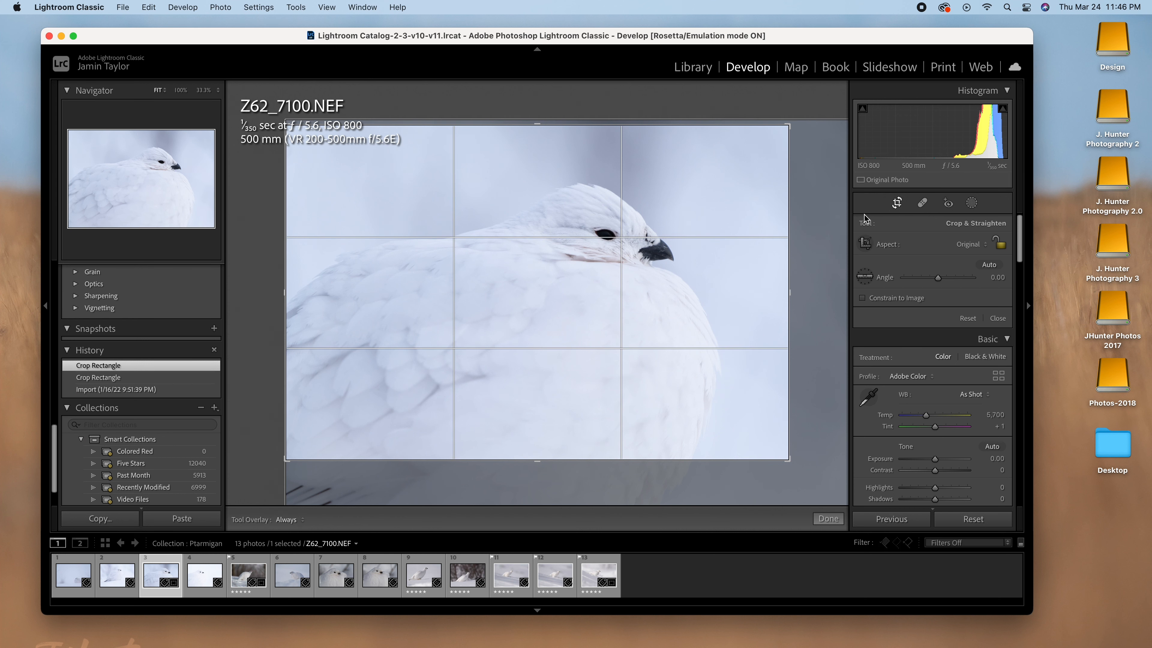
pyautogui.click(897, 204)
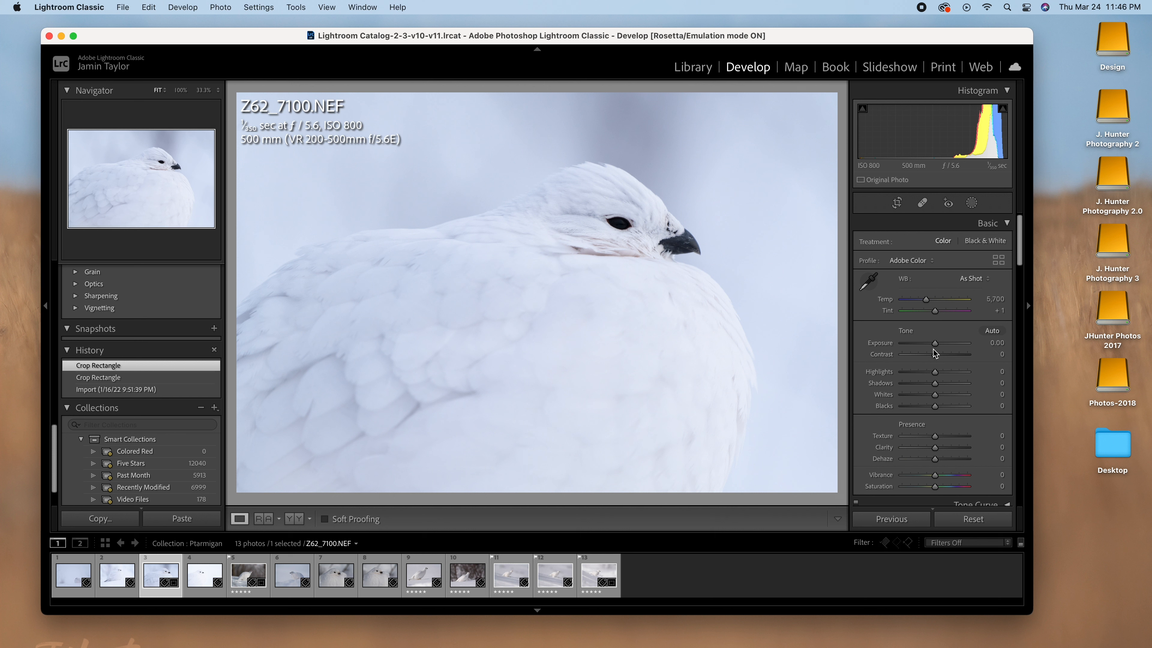
# Adjust the basic tone and presence: Exposure +0.40, Highlights −55 and Clarity +20
pyautogui.moveTo(934, 343); pyautogui.dragTo(937, 345)
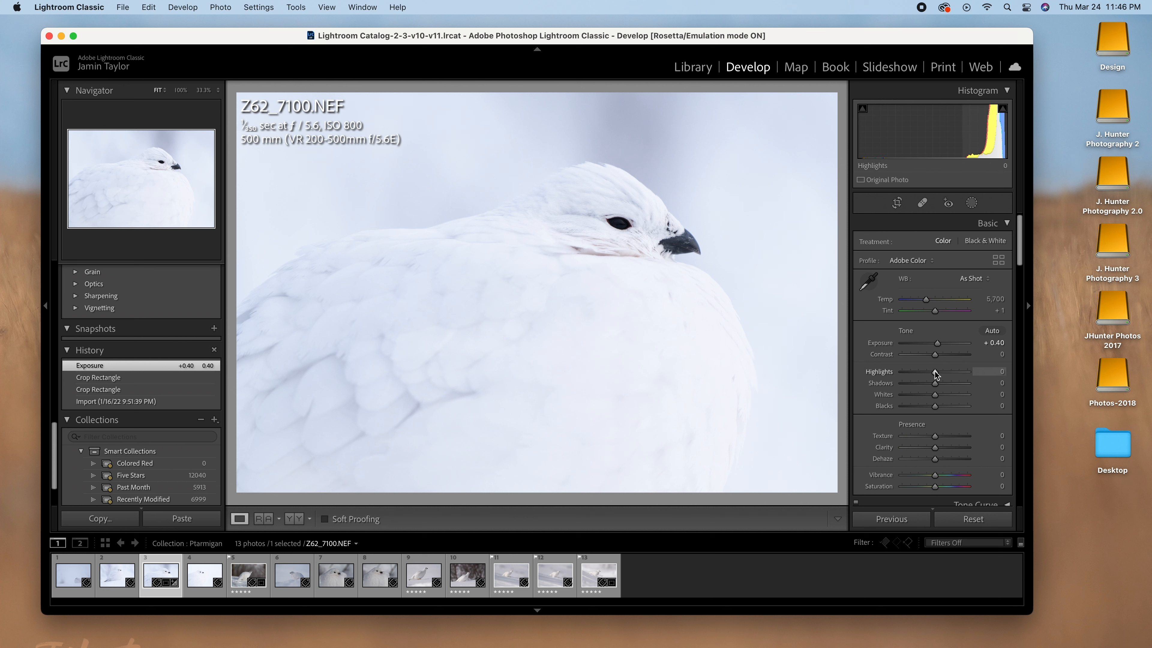
pyautogui.moveTo(935, 373); pyautogui.dragTo(916, 374)
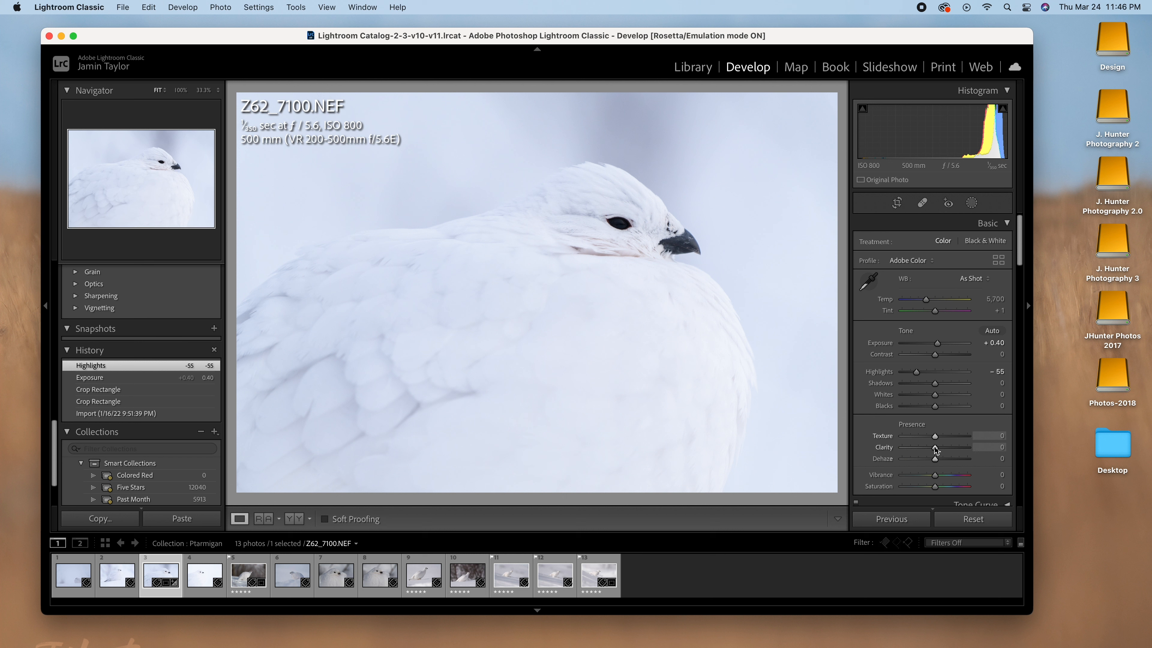
pyautogui.moveTo(934, 447); pyautogui.dragTo(941, 449)
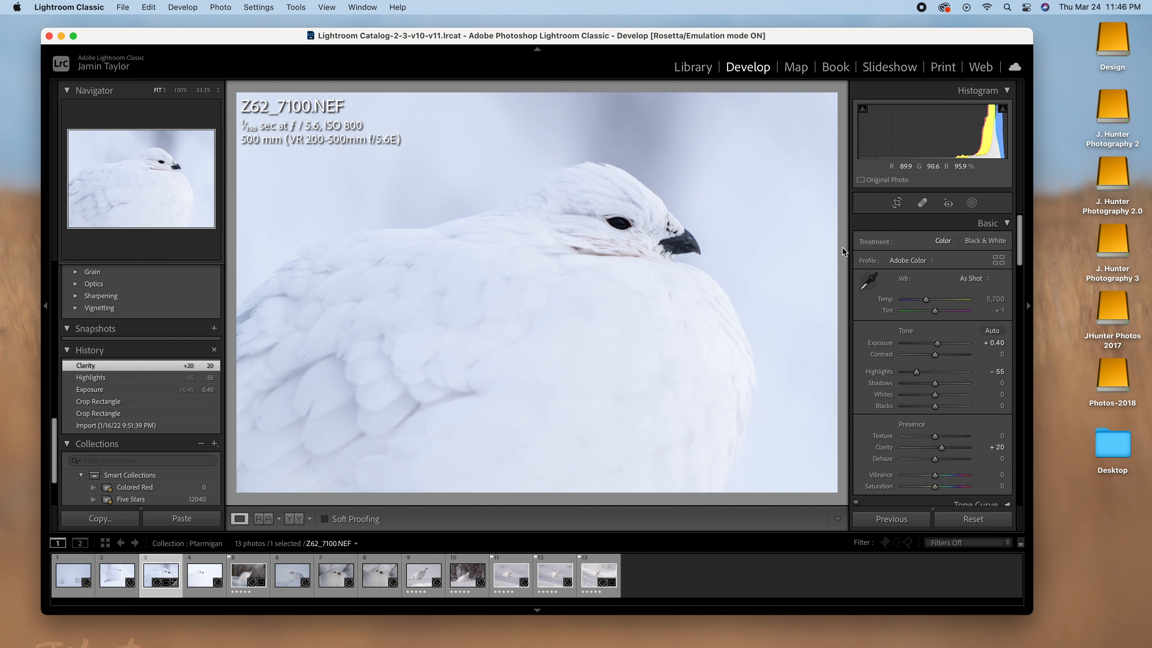
# Warm the white balance by setting the temperature to 6,000 and the tint to +3
pyautogui.moveTo(925, 301); pyautogui.dragTo(928, 300)
pyautogui.click(928, 300)
pyautogui.click(928, 301)
pyautogui.click(928, 301)
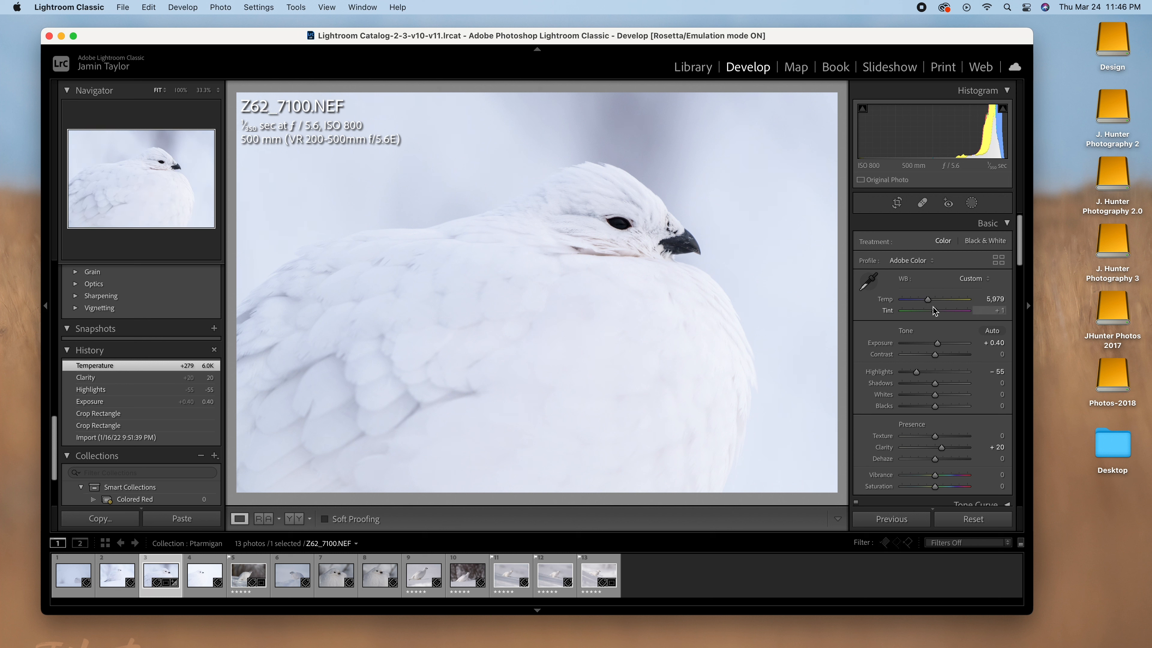
pyautogui.click(933, 310)
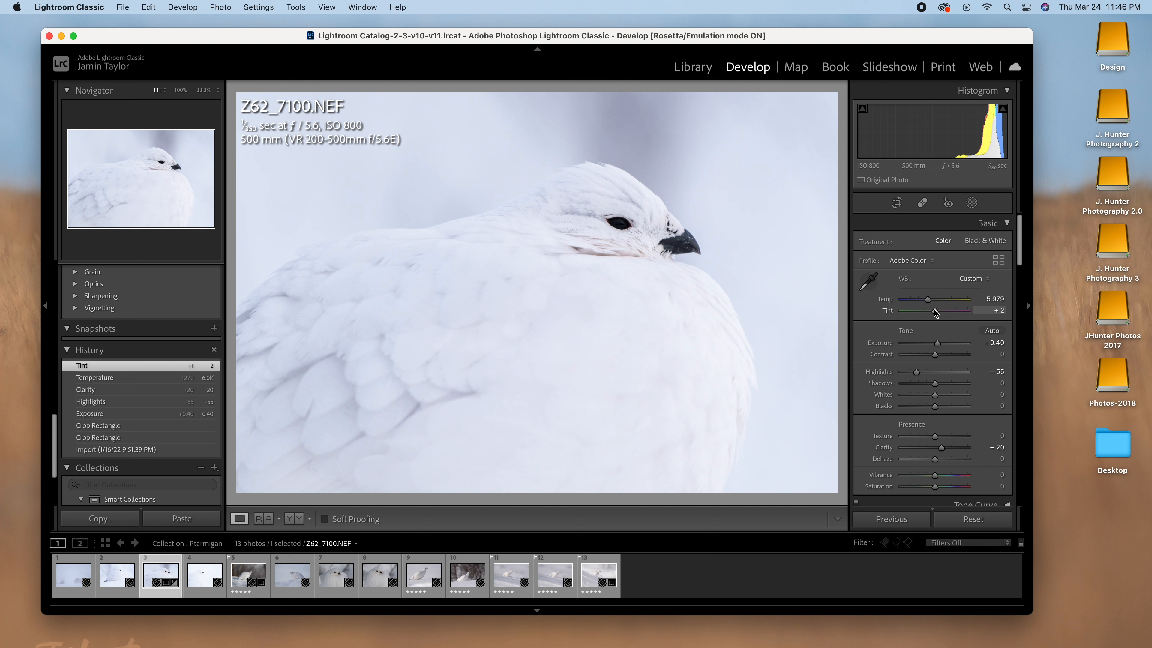
pyautogui.click(935, 311)
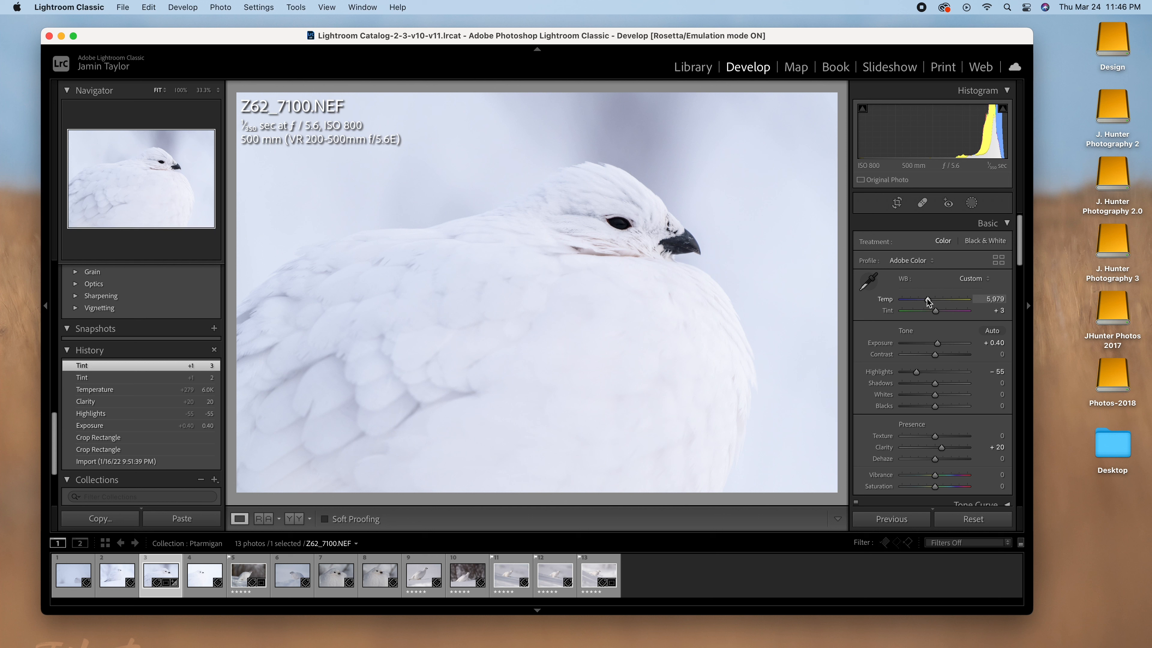
pyautogui.moveTo(928, 303); pyautogui.dragTo(1013, 303)
pyautogui.click(995, 299)
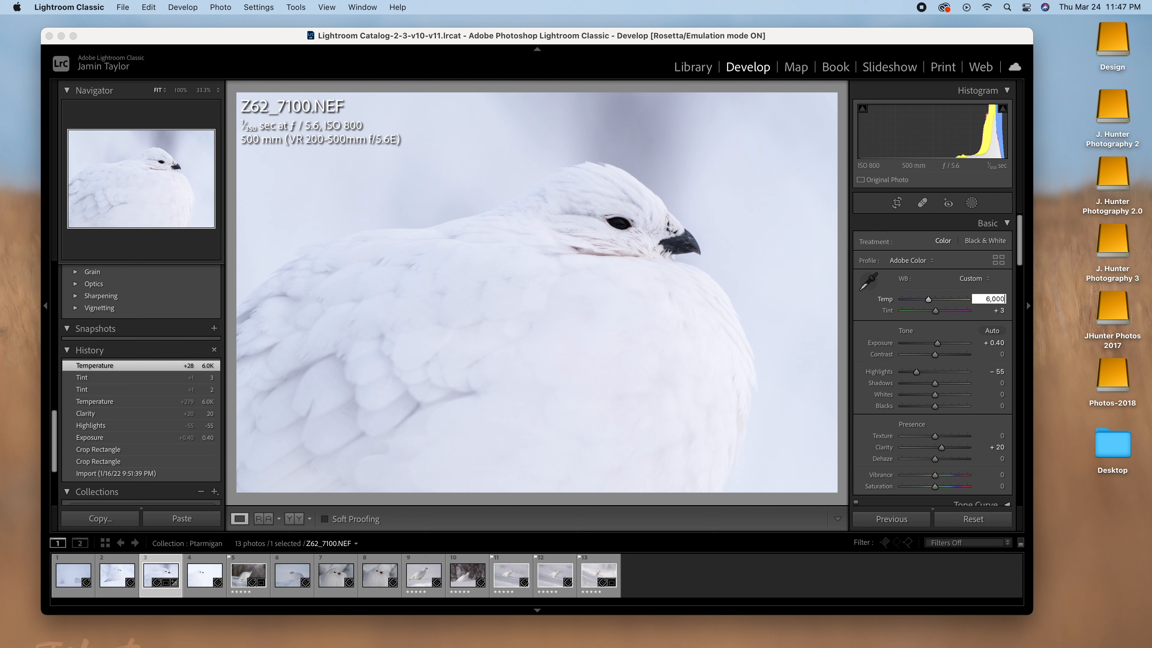
pyautogui.press('Return')
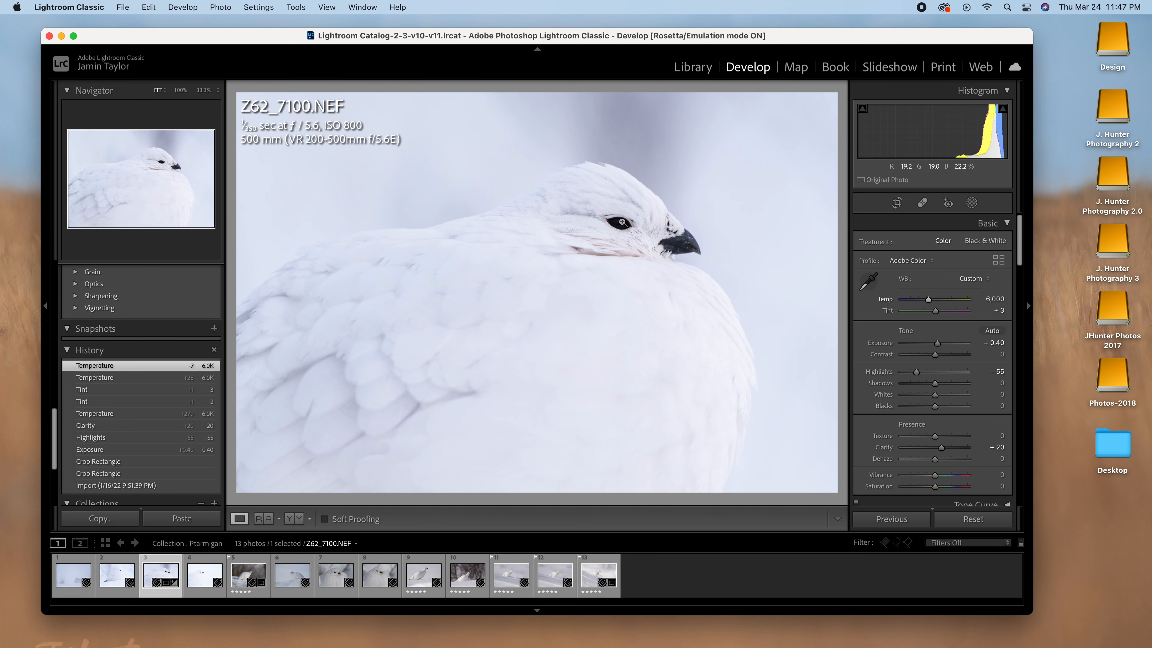
# Check the eye and breast feathers up close, and lower the Highlights to −80
pyautogui.moveTo(660, 222); pyautogui.dragTo(571, 262)
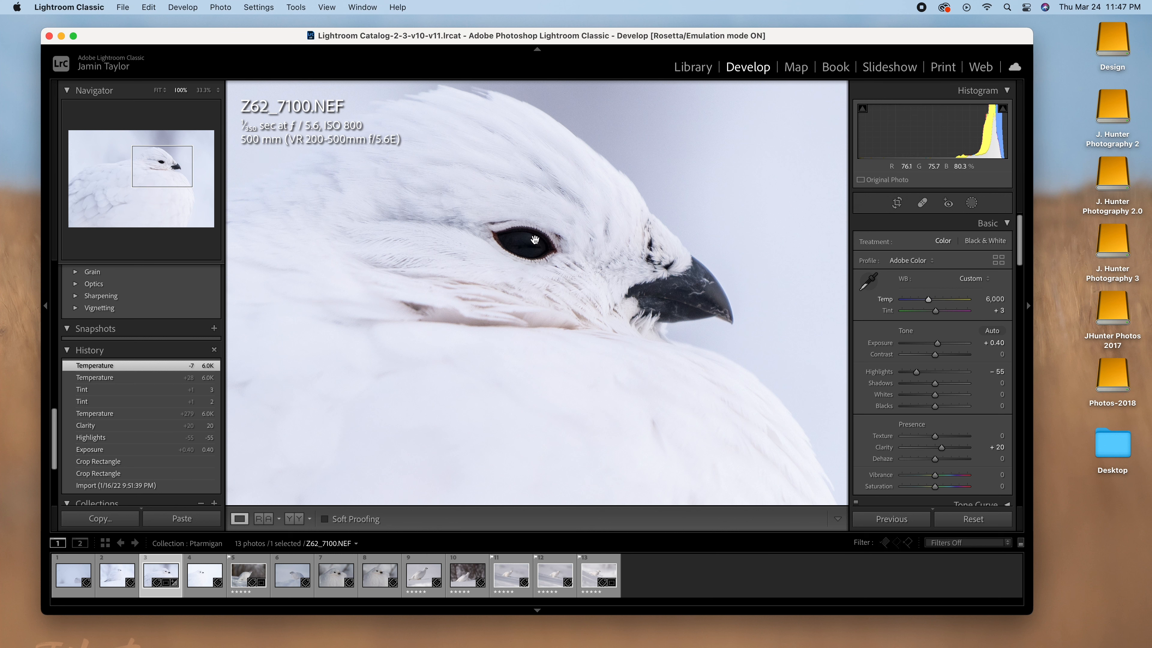
pyautogui.click(515, 260)
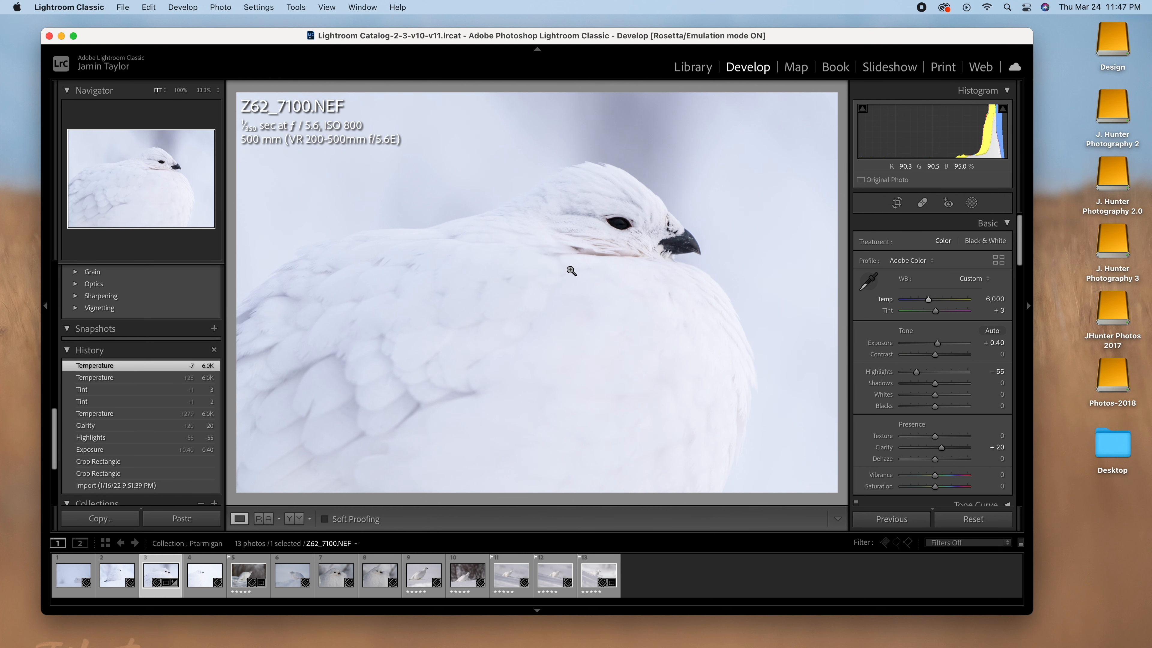
pyautogui.moveTo(779, 37); pyautogui.dragTo(826, 33)
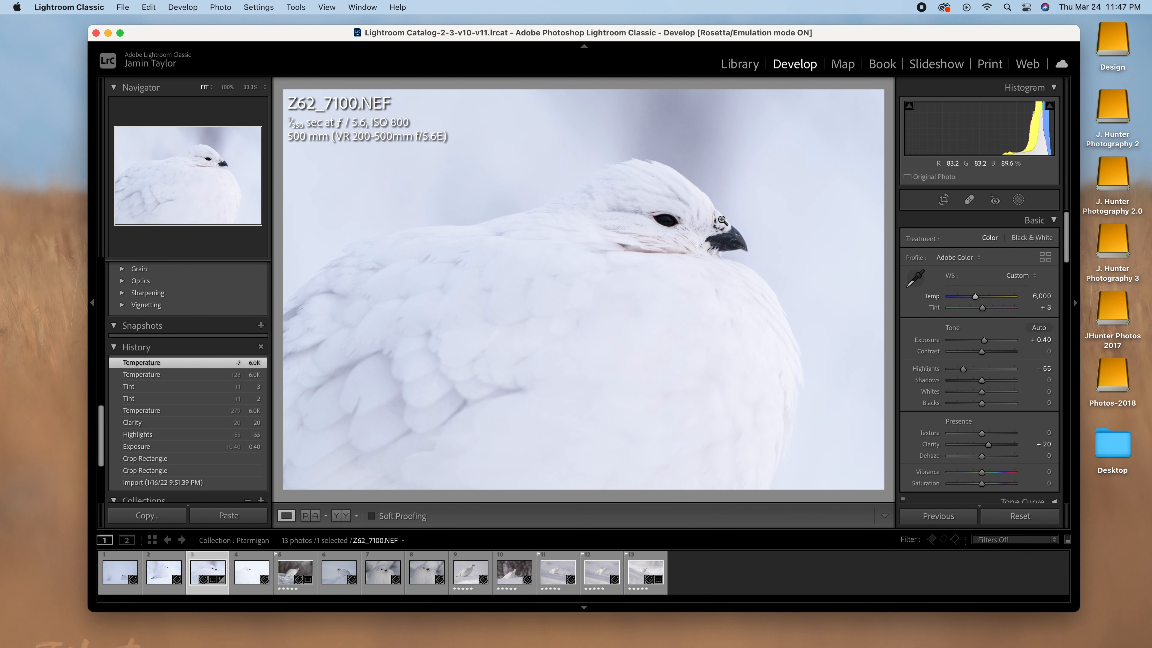
pyautogui.click(664, 218)
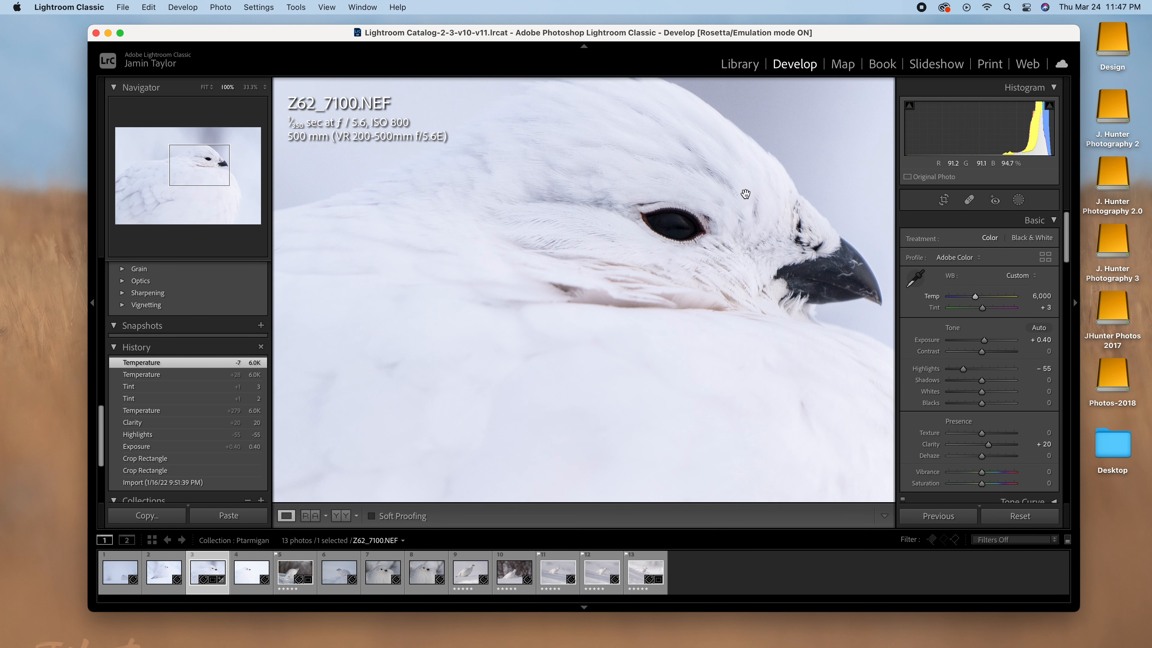
pyautogui.moveTo(737, 369); pyautogui.dragTo(716, 162)
pyautogui.moveTo(684, 266); pyautogui.dragTo(672, 211)
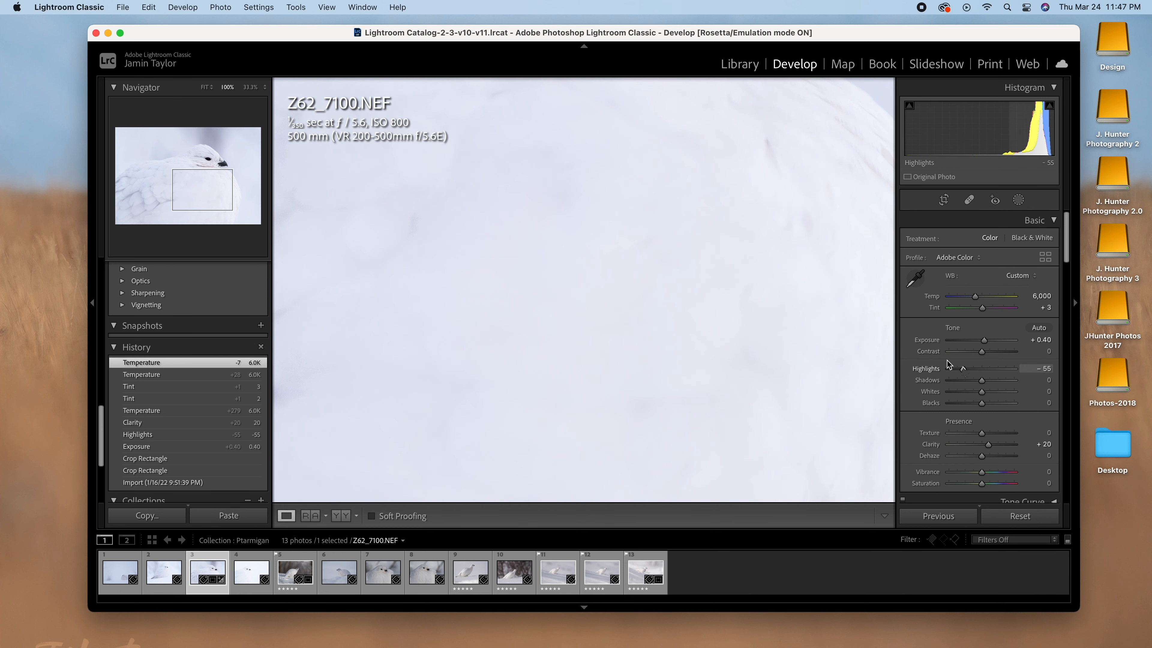
pyautogui.moveTo(962, 368); pyautogui.dragTo(945, 370)
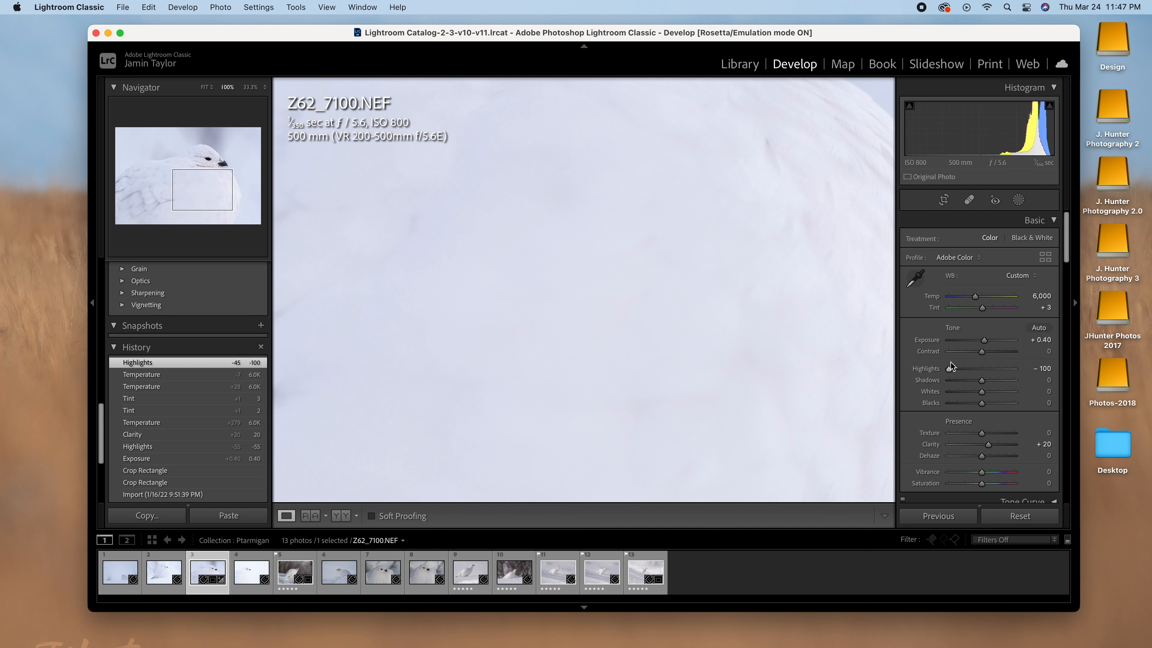
pyautogui.click(695, 290)
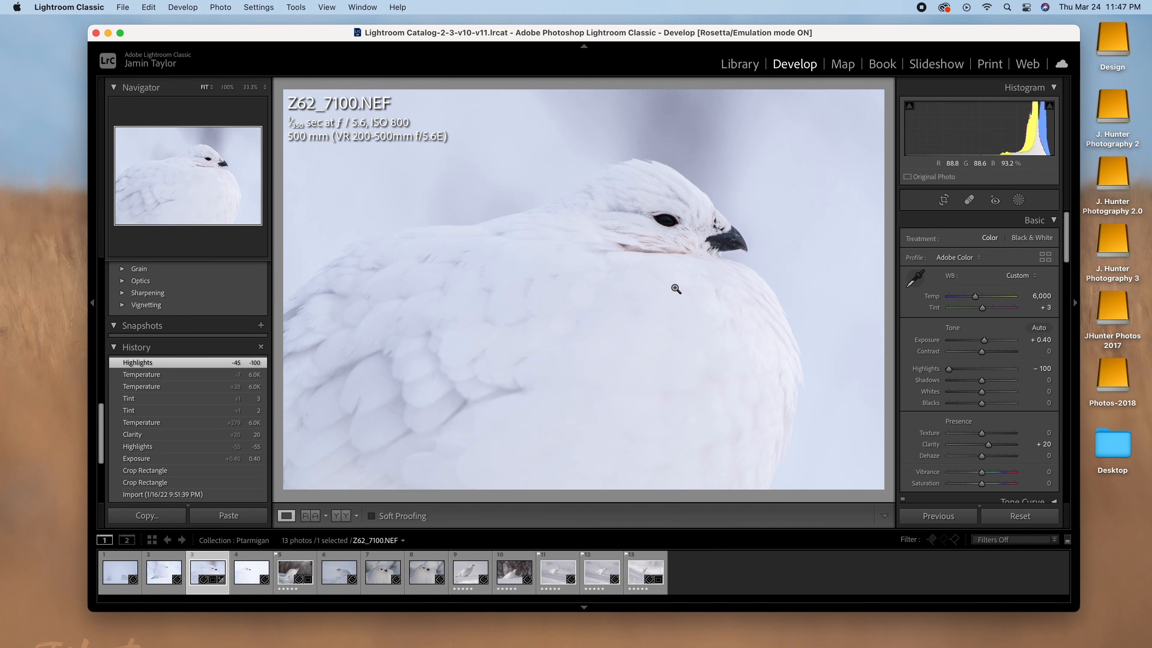
pyautogui.moveTo(948, 369); pyautogui.dragTo(955, 369)
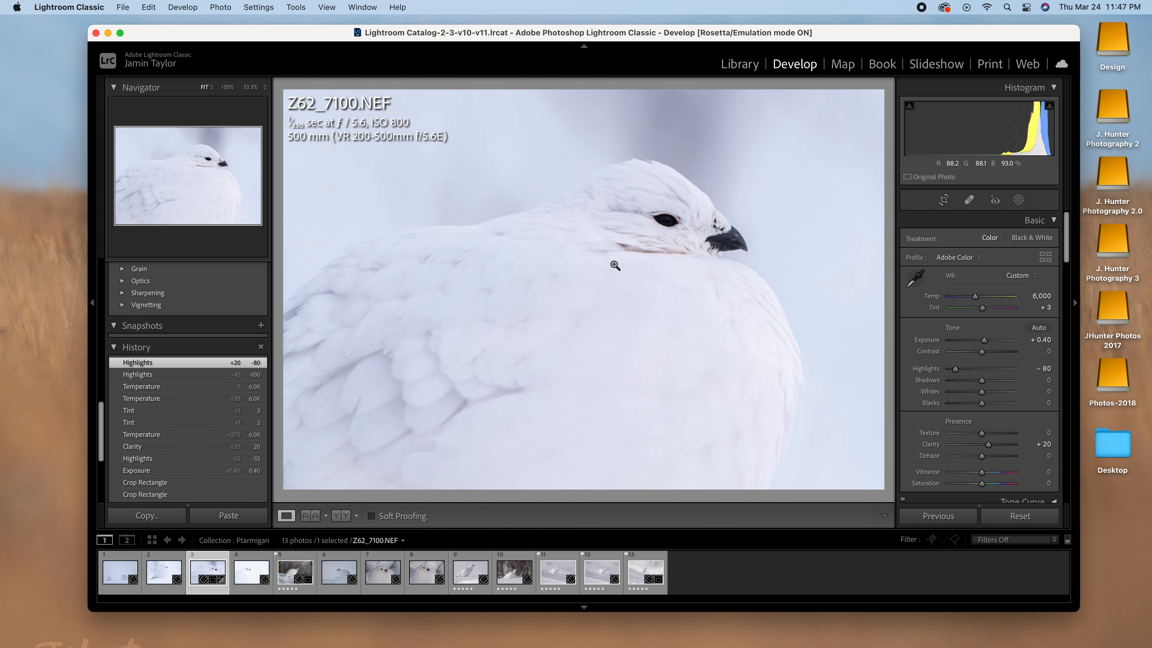
# Send the developed photo to Adobe Photoshop 2022 for editing
pyautogui.rightClick(613, 262)
pyautogui.moveTo(636, 364)
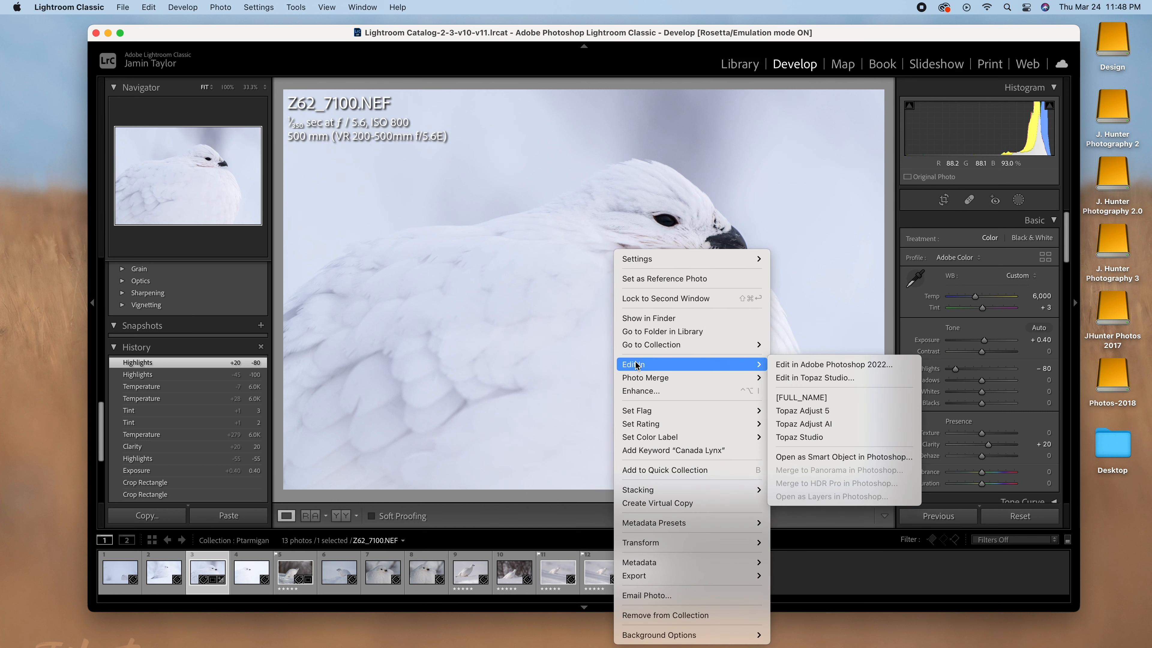
pyautogui.click(864, 364)
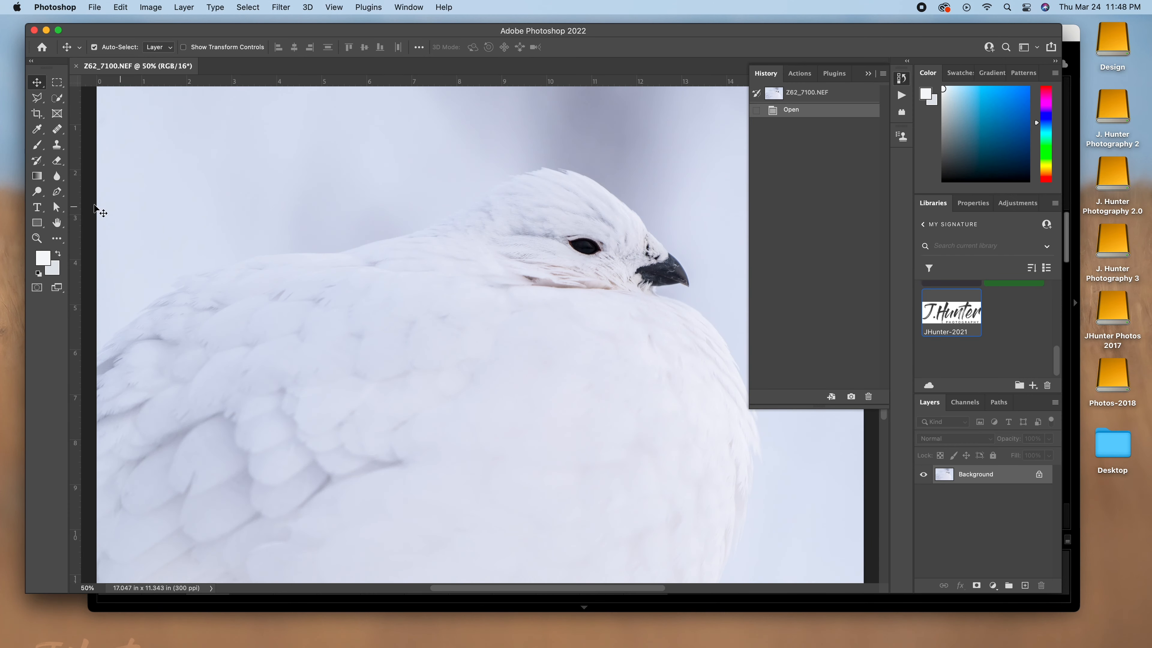
# Brighten the bird's dark eye with repeated Dodge tool strokes, using a size 30 brush
pyautogui.click(36, 191)
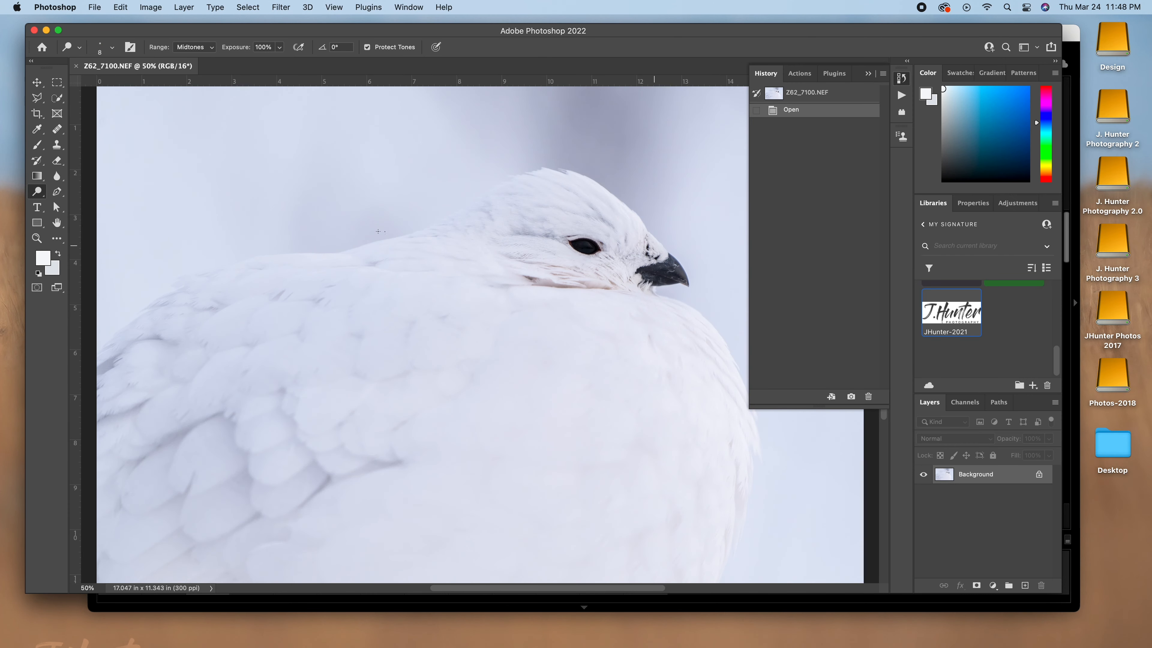
pyautogui.press('super+plus')
pyautogui.press('super+plus')
pyautogui.press('super+plus')
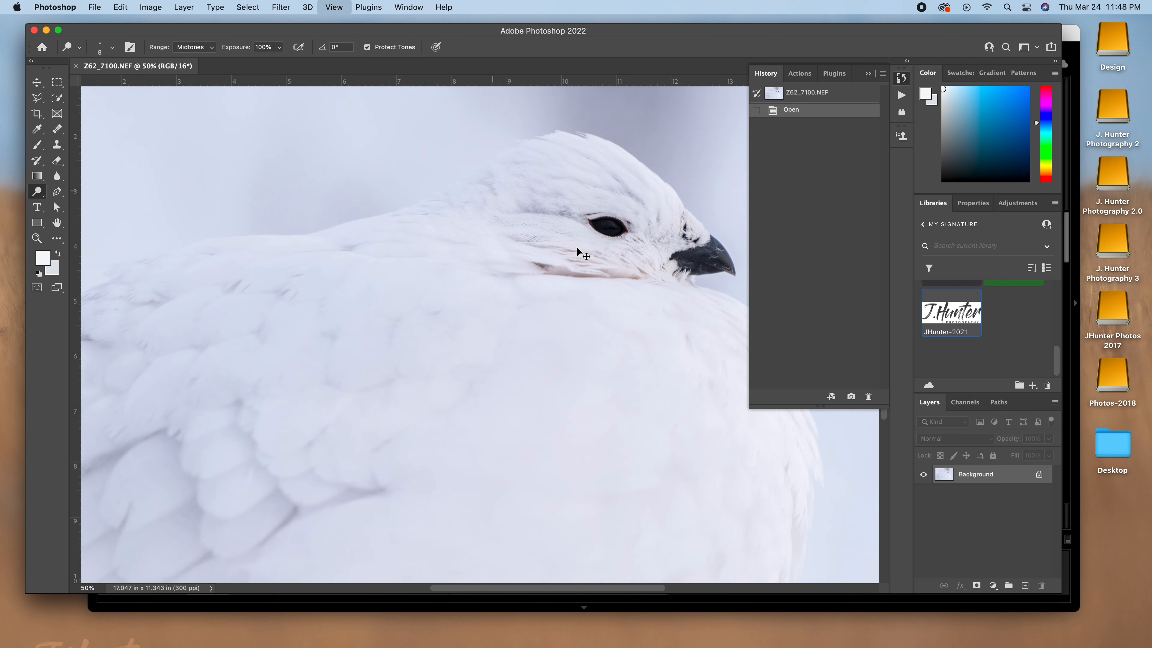
pyautogui.moveTo(618, 239); pyautogui.dragTo(270, 454)
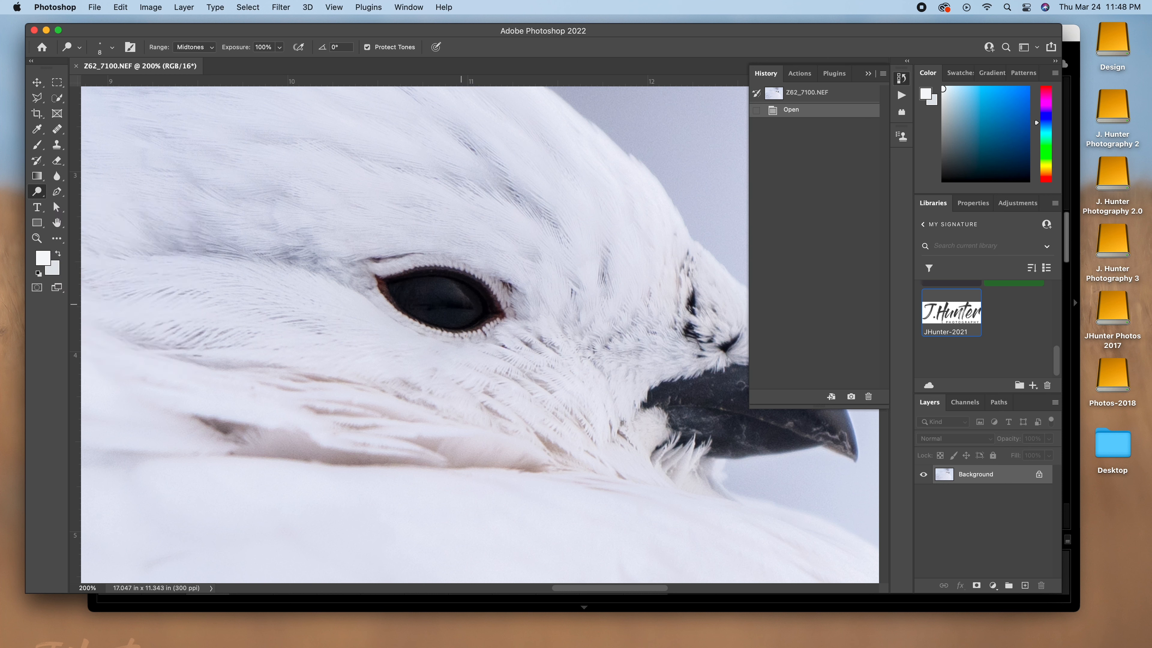
pyautogui.press(']')
pyautogui.moveTo(468, 308)
pyautogui.mouseDown()
pyautogui.moveTo(434, 286)
pyautogui.moveTo(474, 308)
pyautogui.moveTo(441, 289)
pyautogui.moveTo(405, 288)
pyautogui.moveTo(459, 290)
pyautogui.moveTo(422, 296)
pyautogui.moveTo(478, 317)
pyautogui.moveTo(425, 312)
pyautogui.moveTo(460, 313)
pyautogui.mouseUp()
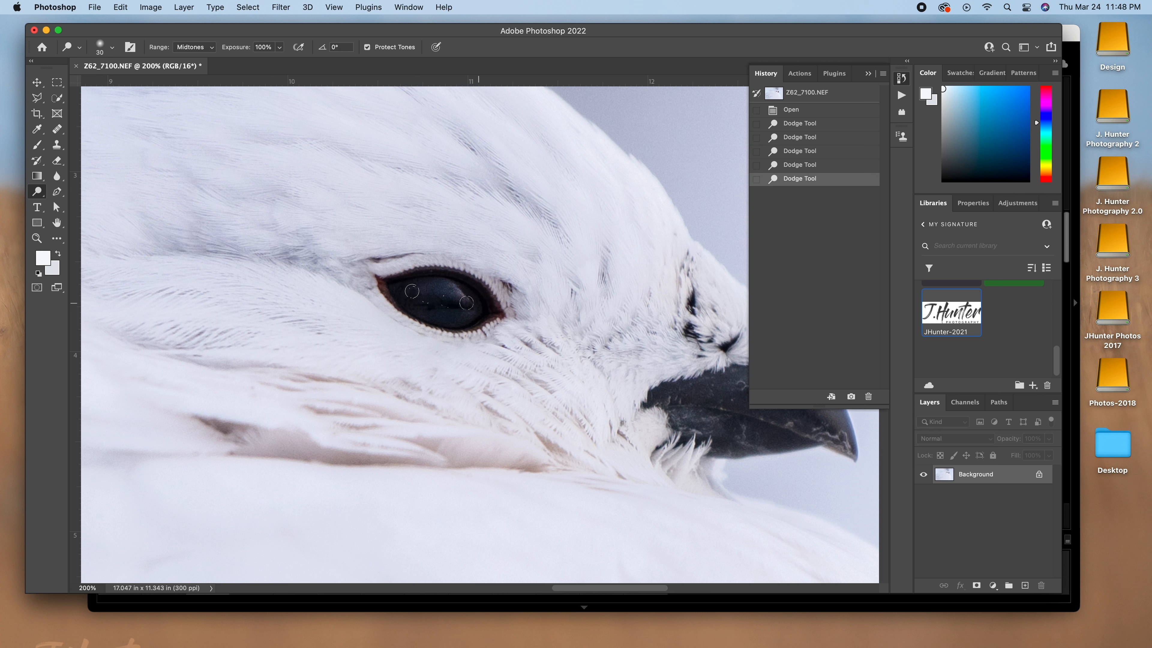
pyautogui.moveTo(459, 295)
pyautogui.mouseDown()
pyautogui.moveTo(458, 281)
pyautogui.moveTo(427, 279)
pyautogui.moveTo(471, 301)
pyautogui.mouseUp()
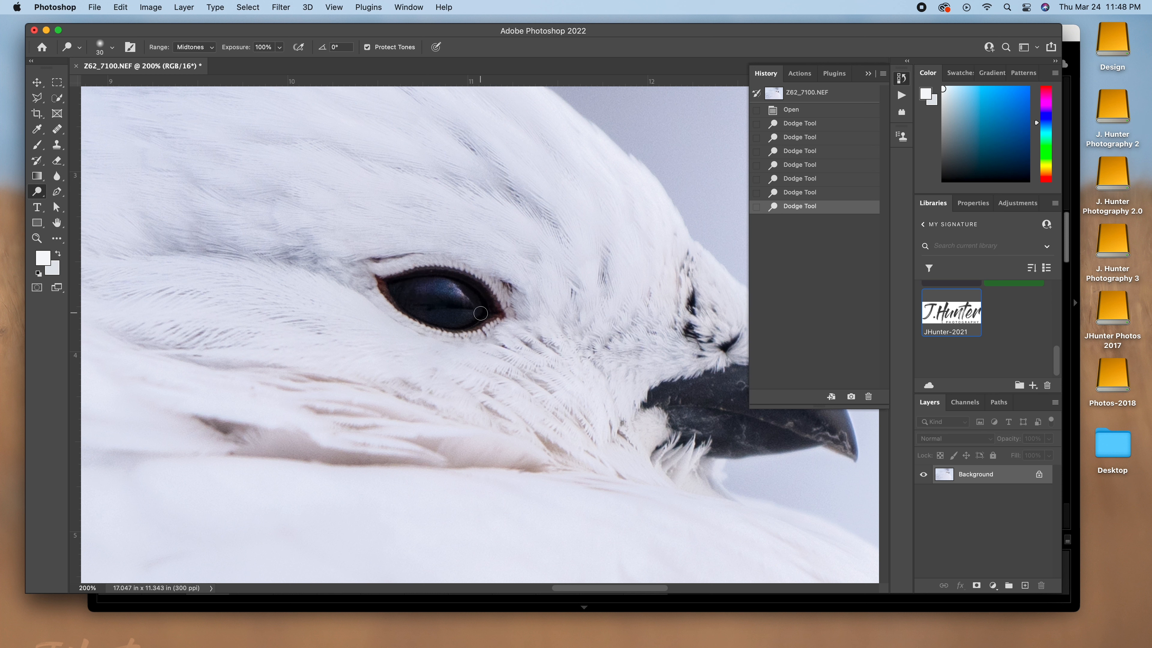
pyautogui.moveTo(471, 315)
pyautogui.mouseDown()
pyautogui.moveTo(425, 313)
pyautogui.moveTo(460, 316)
pyautogui.mouseUp()
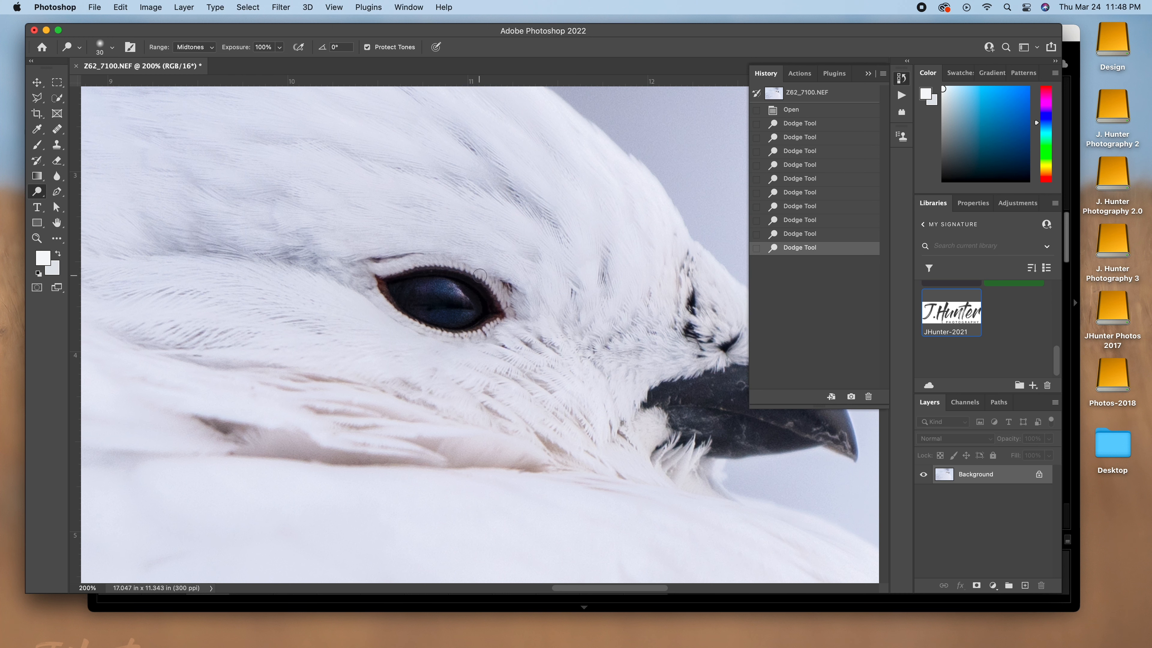
pyautogui.press('super+minus')
pyautogui.press('super+minus')
pyautogui.press('super+minus')
pyautogui.press('super+minus')
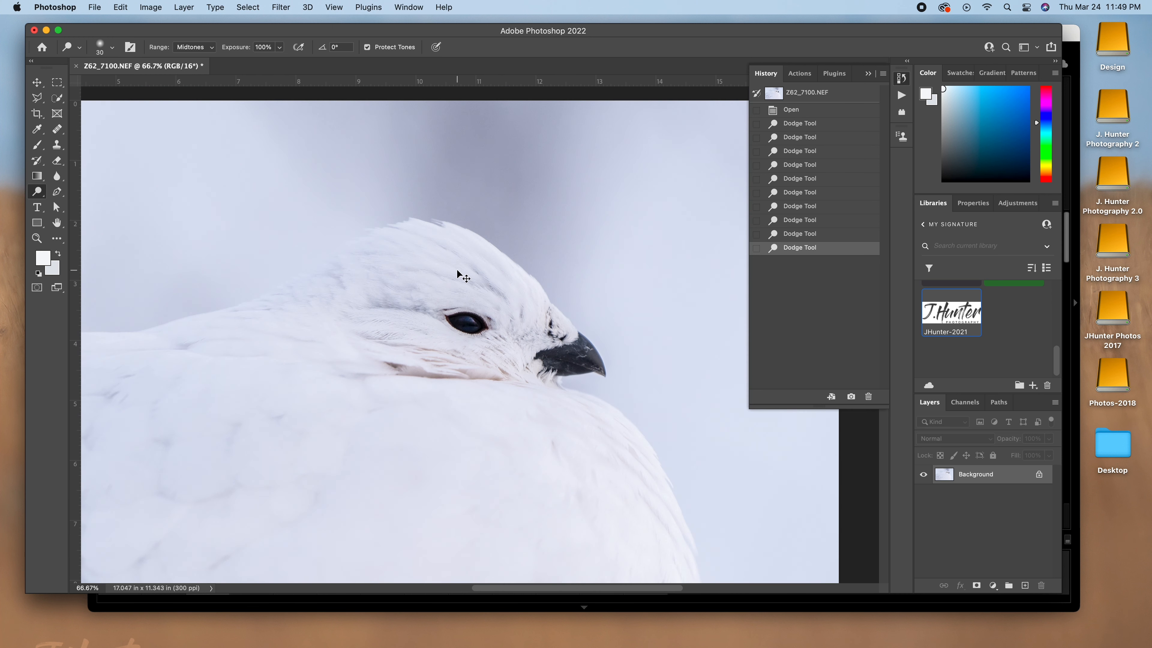
# Open the whole photo in the Topaz Sharpen AI filter
pyautogui.scroll(-3, 458, 272)
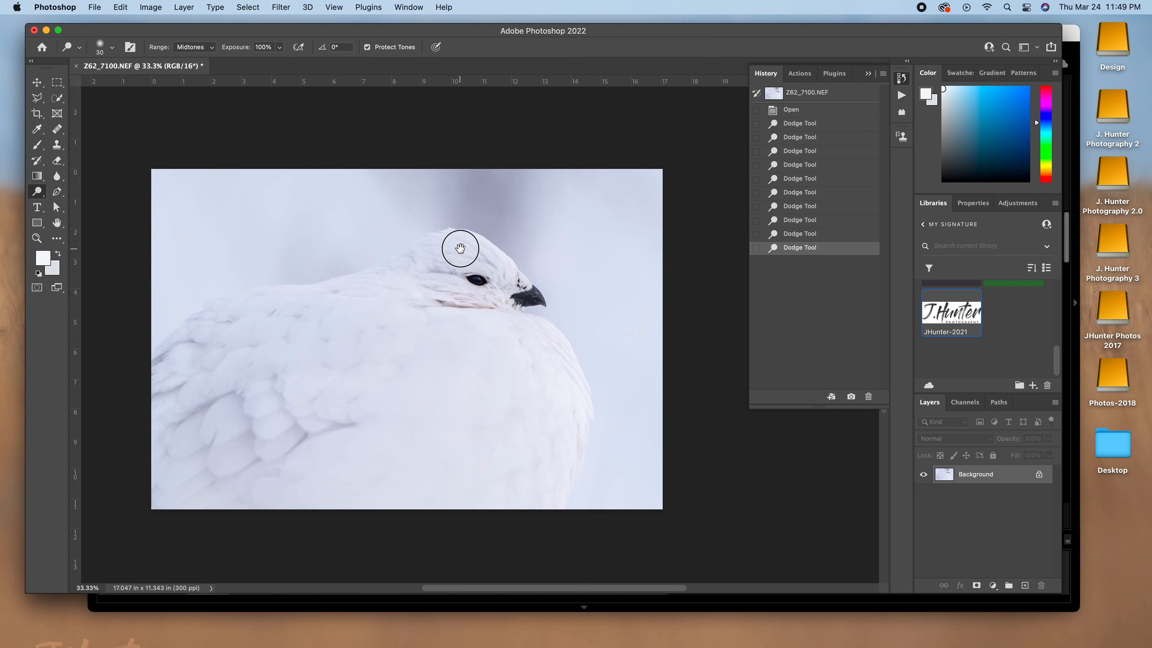
pyautogui.click(36, 82)
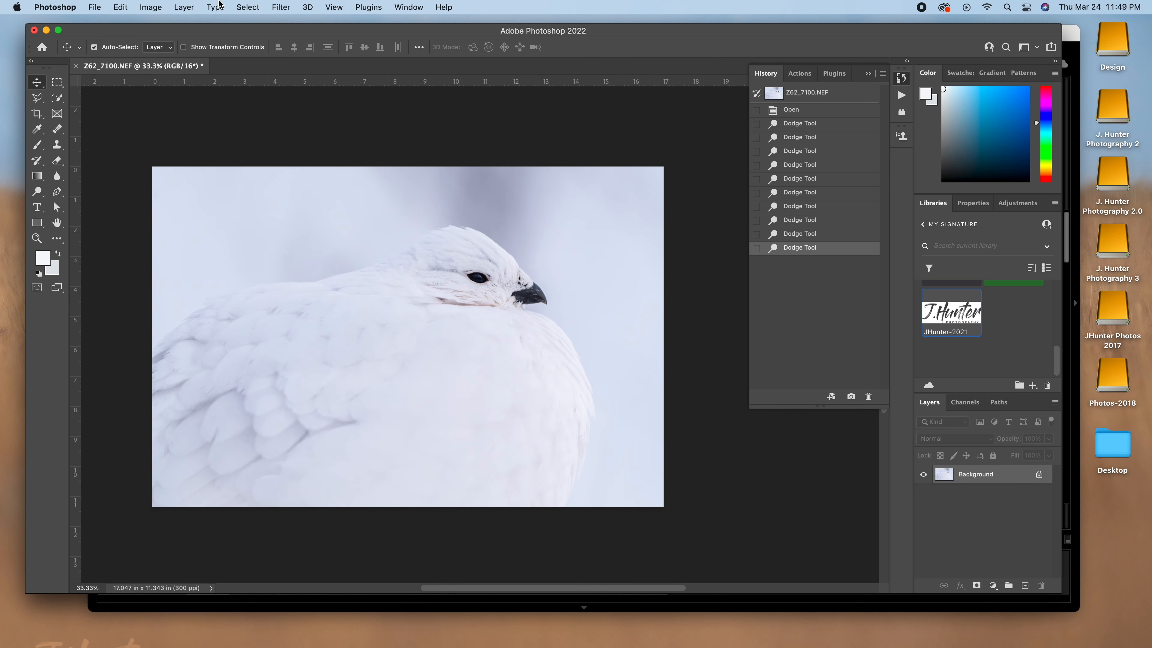
pyautogui.click(281, 7)
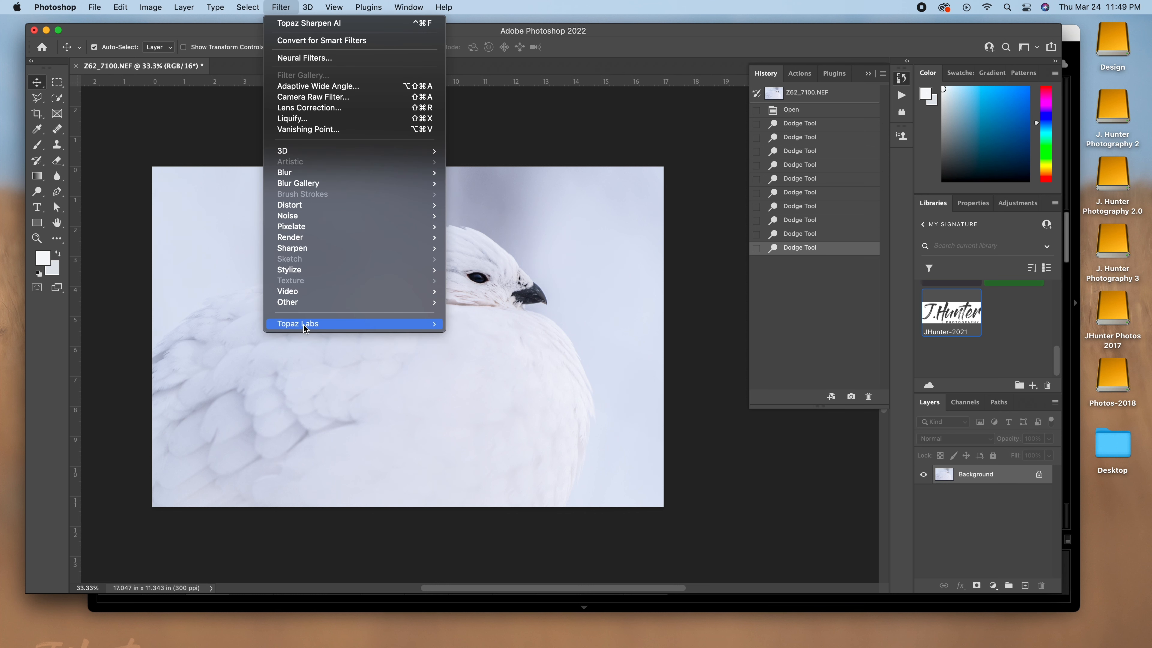
pyautogui.moveTo(335, 323)
pyautogui.click(479, 335)
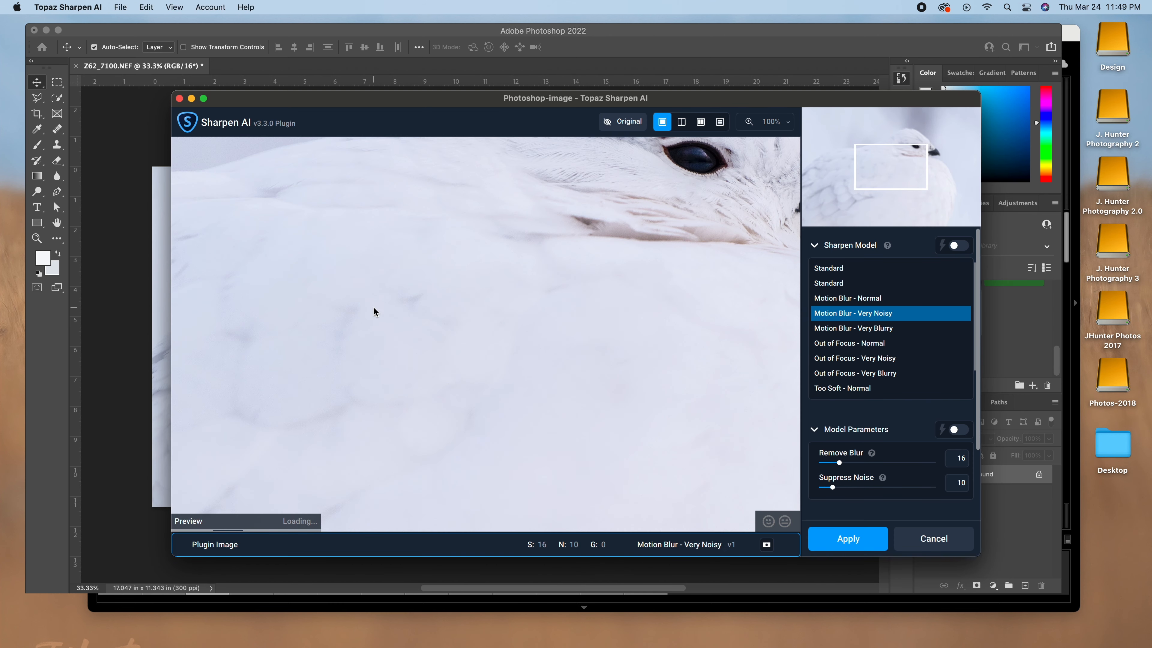
# Sharpen the photo using the Out of Focus - Very Noisy model, previewing the bird's head and comparing it with the original
pyautogui.moveTo(697, 191); pyautogui.dragTo(349, 450)
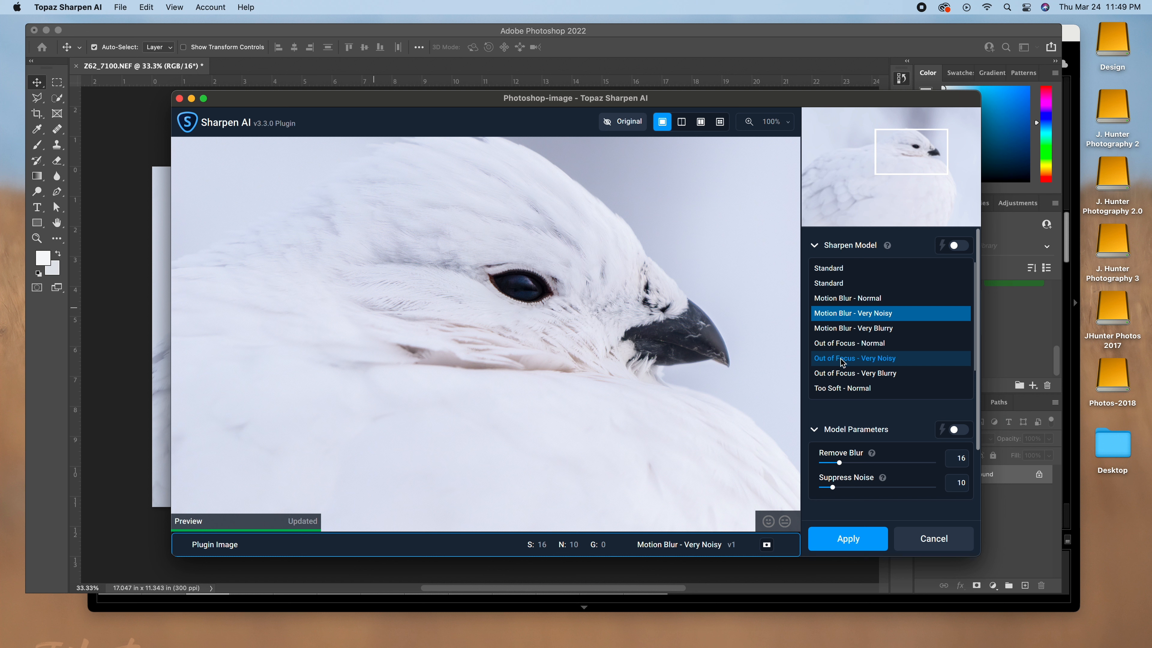
pyautogui.scroll(-3, 857, 372)
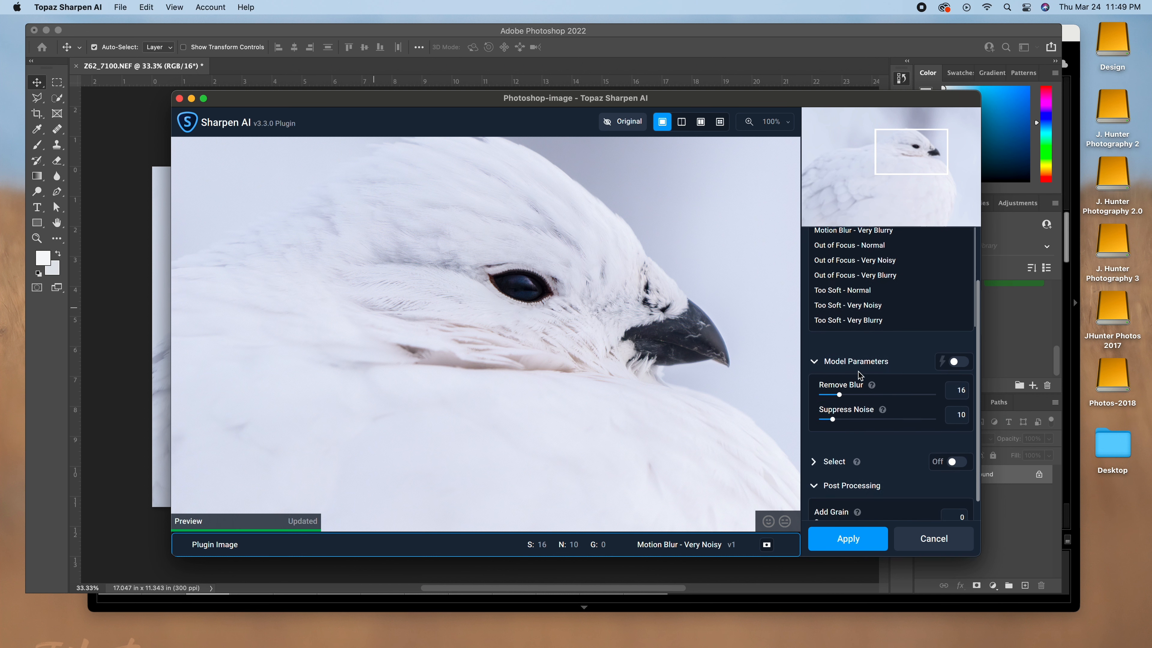
pyautogui.scroll(-1, 858, 372)
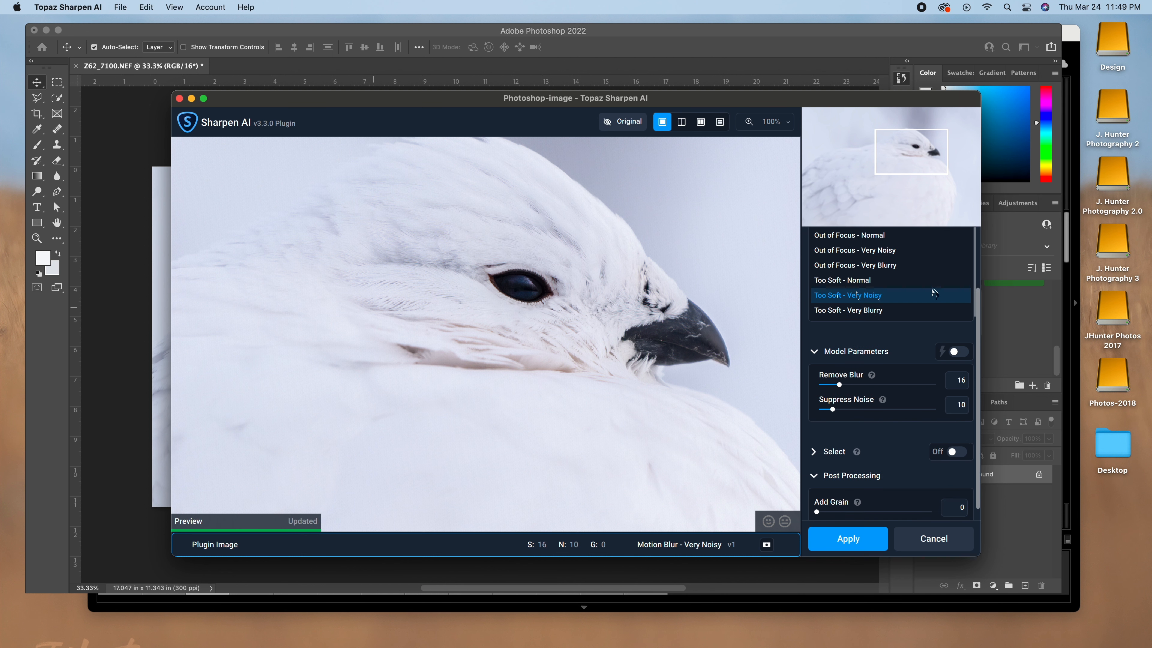
pyautogui.moveTo(610, 286); pyautogui.dragTo(620, 337)
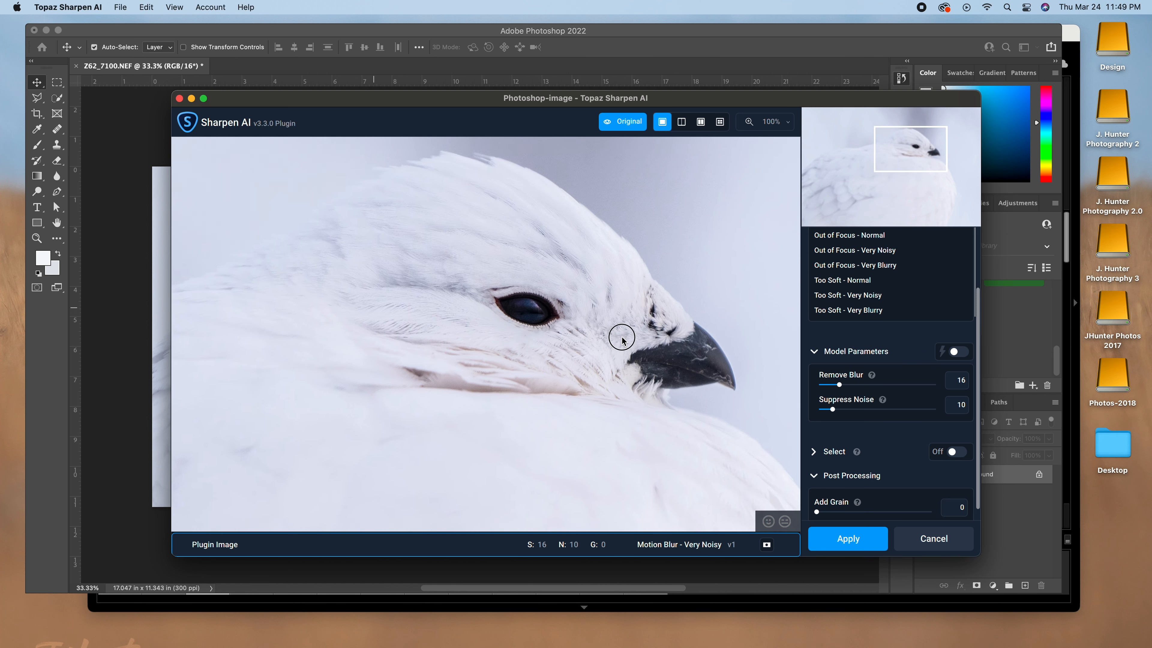
pyautogui.scroll(2, 863, 272)
pyautogui.scroll(3, 863, 272)
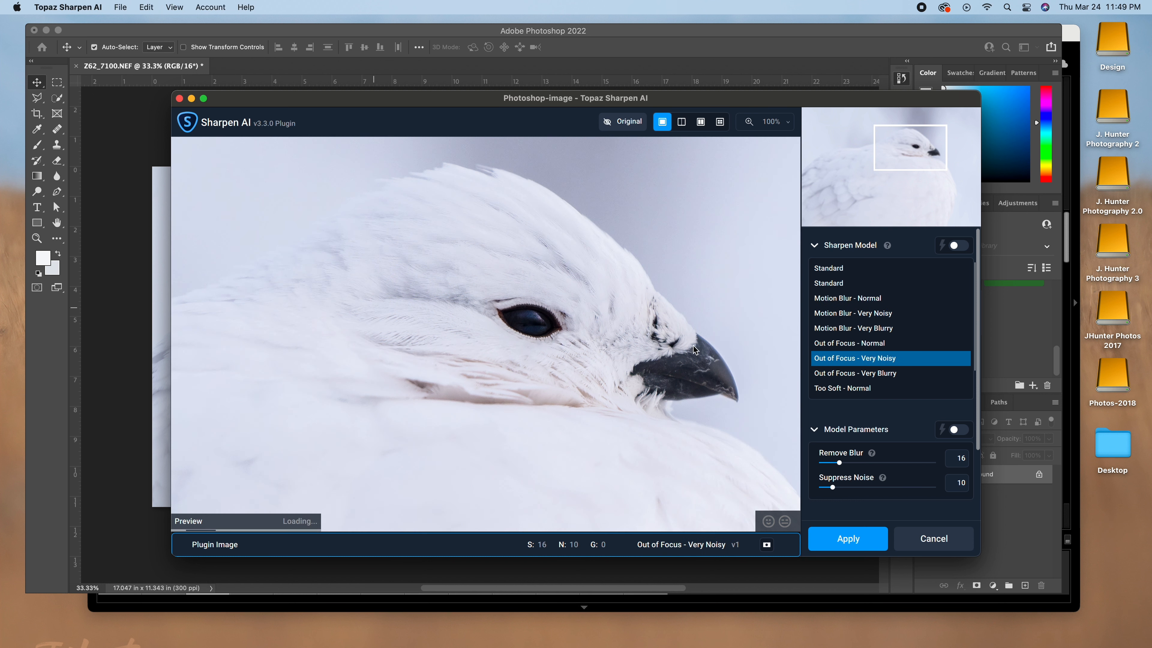
pyautogui.click(840, 361)
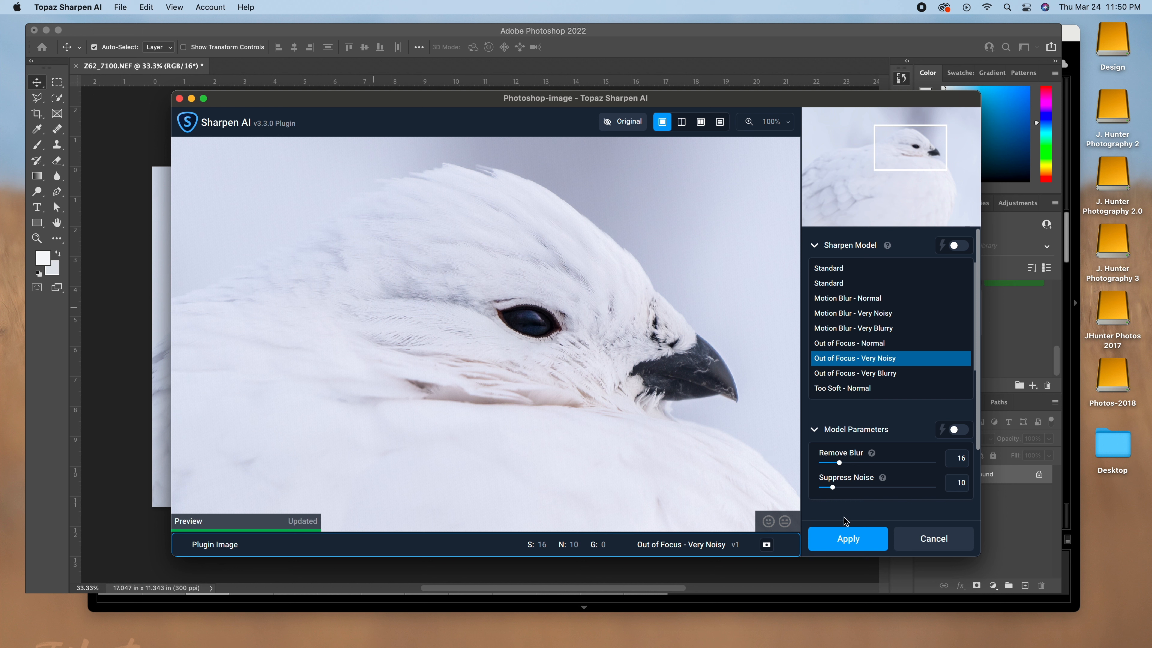
pyautogui.click(845, 539)
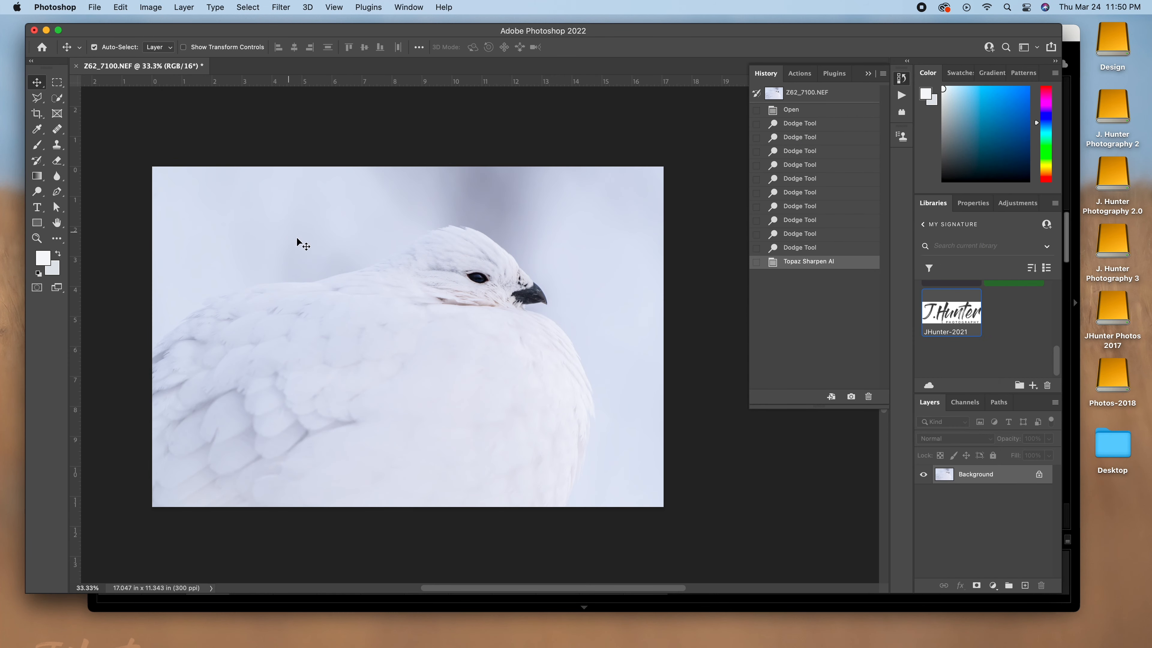
# Add a Curves adjustment layer that strongly darkens the image, and invert its mask to black
pyautogui.click(37, 192)
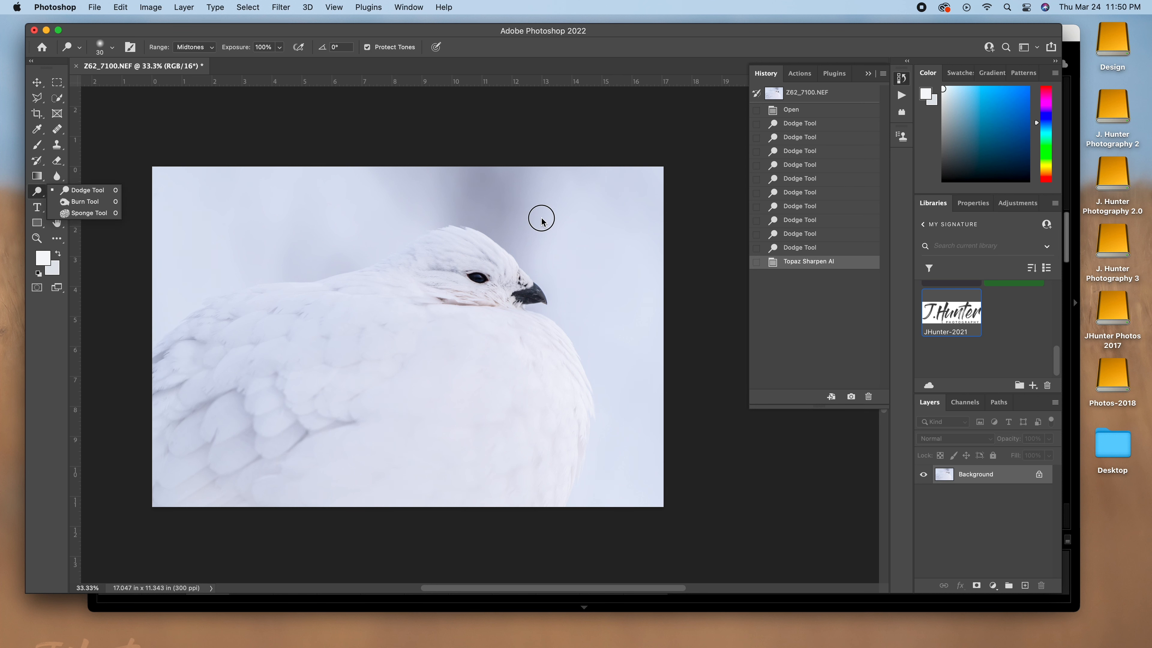
pyautogui.click(993, 585)
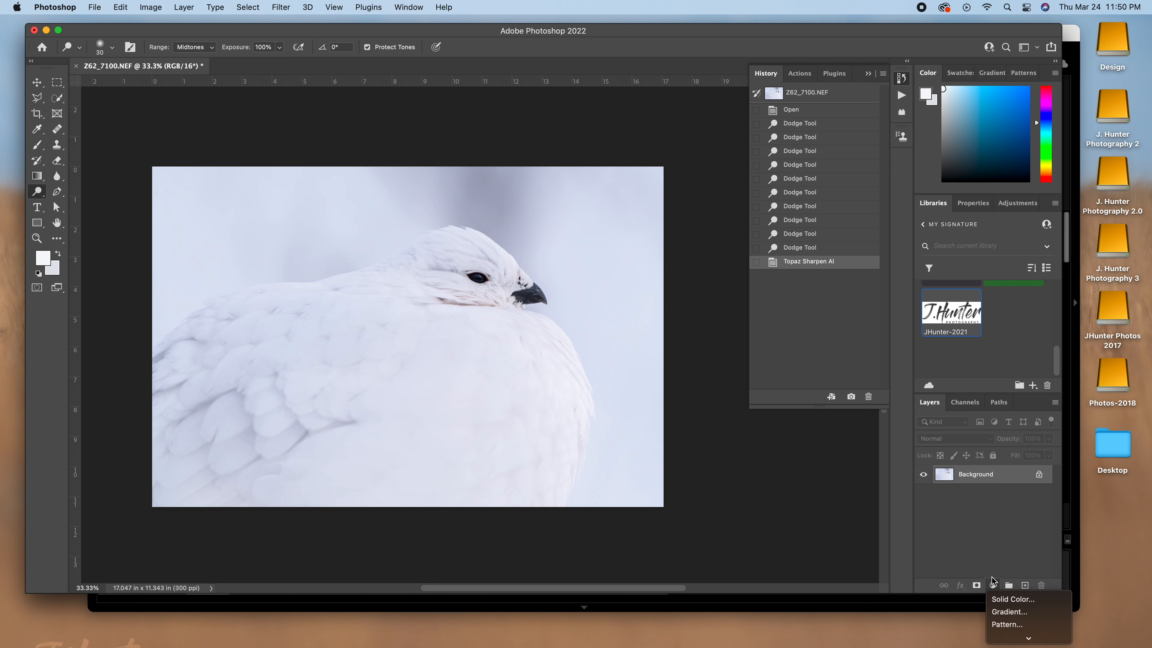
pyautogui.moveTo(1005, 635)
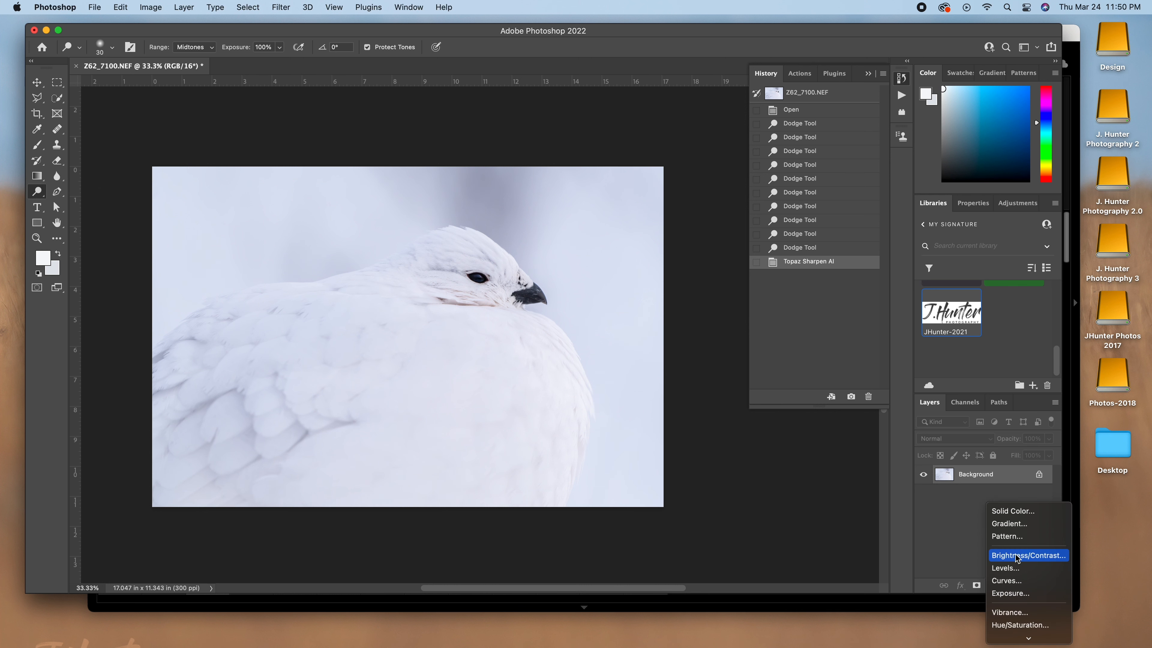
pyautogui.click(1007, 580)
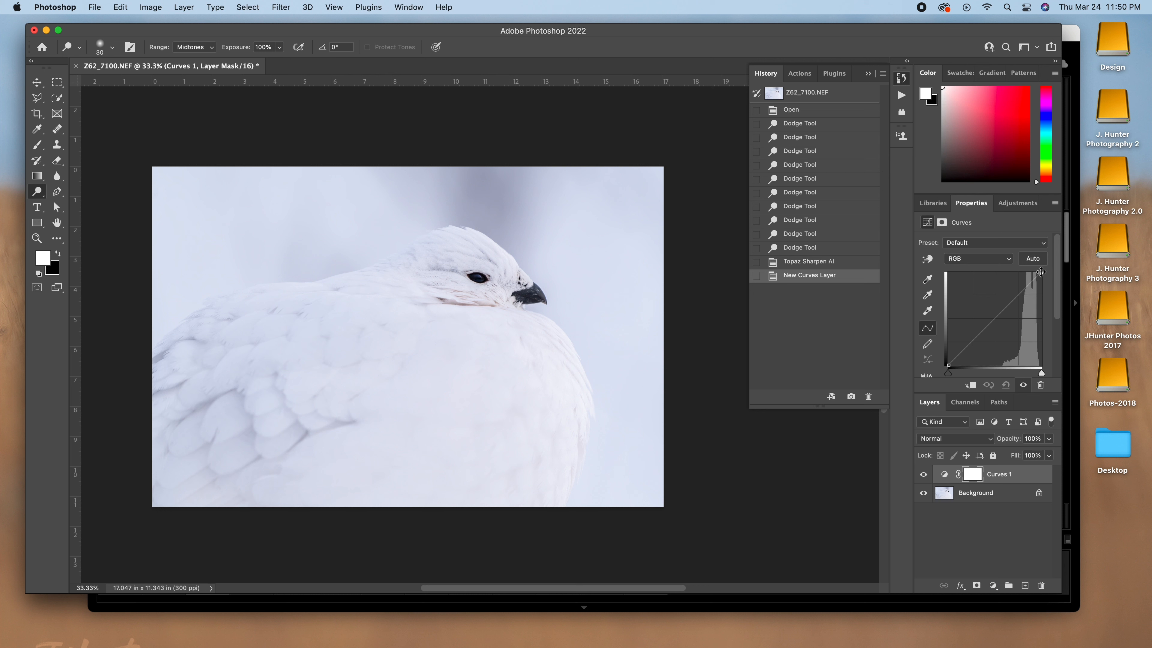
pyautogui.moveTo(1041, 272); pyautogui.dragTo(1020, 322)
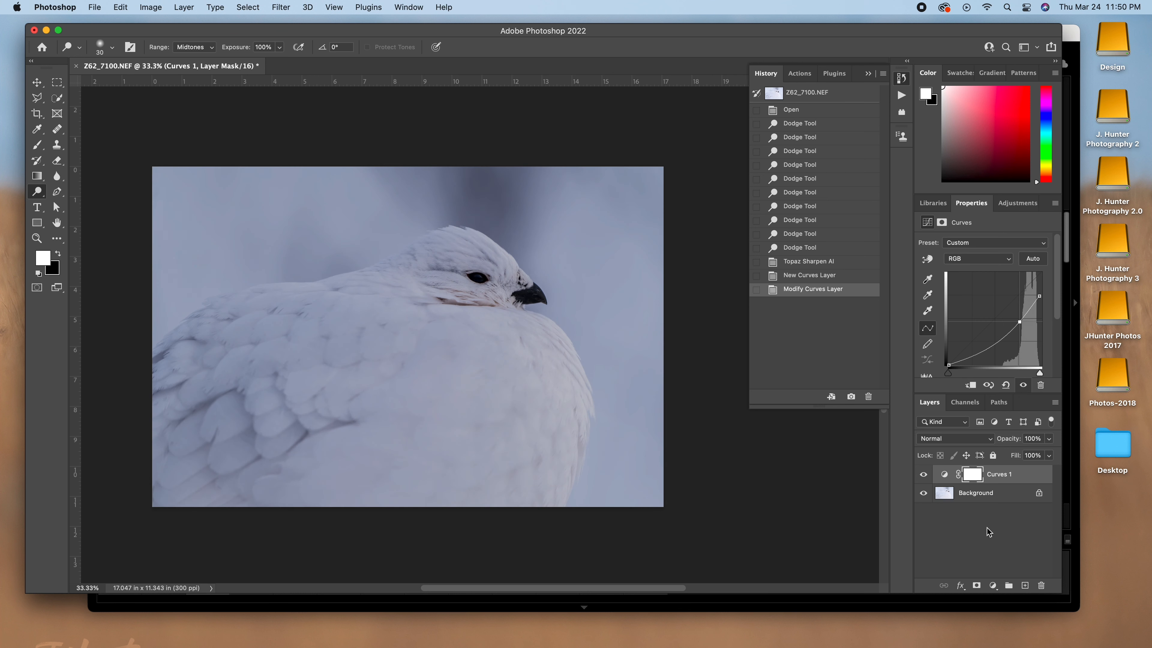
pyautogui.press('super+i')
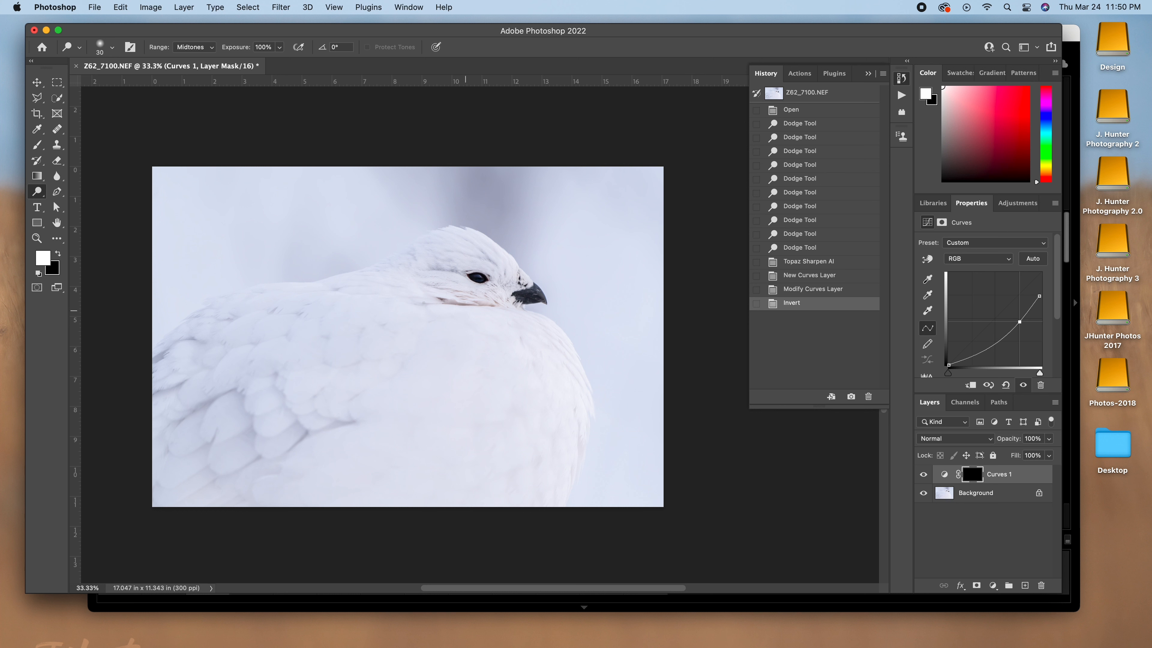
# Darken the bird's beak by painting white on the Curves mask with a size 45 brush at 29% opacity
pyautogui.click(36, 144)
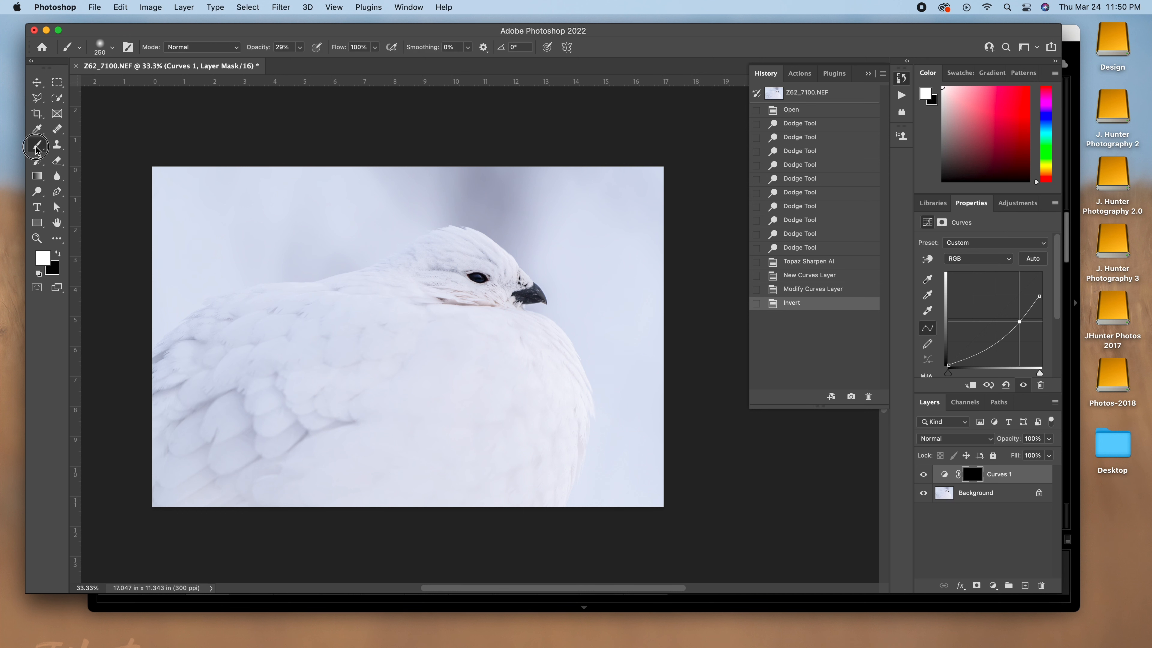
pyautogui.press('super+equal')
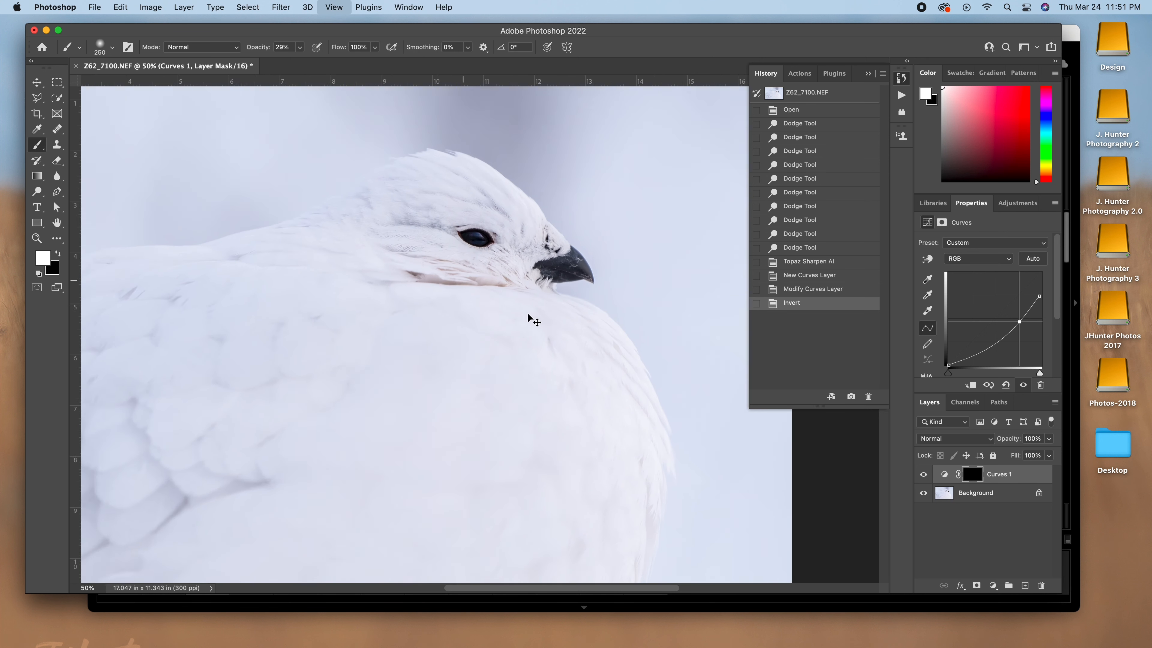
pyautogui.press('super+equal')
pyautogui.press('super+equal')
pyautogui.moveTo(581, 273); pyautogui.dragTo(449, 361)
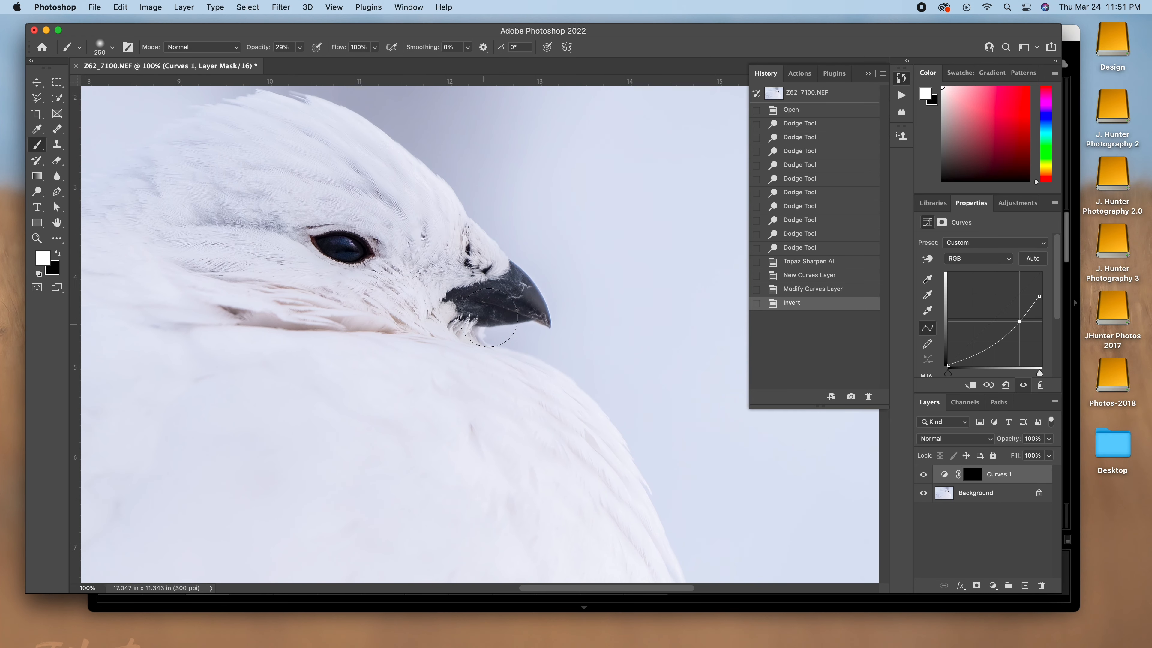
pyautogui.press('[')
pyautogui.press('[')
pyautogui.press('[')
pyautogui.press('[')
pyautogui.press('[')
pyautogui.press('[')
pyautogui.press('[')
pyautogui.press('[')
pyautogui.press('[')
pyautogui.moveTo(457, 295)
pyautogui.mouseDown()
pyautogui.moveTo(516, 278)
pyautogui.moveTo(525, 288)
pyautogui.moveTo(515, 277)
pyautogui.moveTo(542, 315)
pyautogui.moveTo(460, 309)
pyautogui.moveTo(496, 313)
pyautogui.moveTo(469, 298)
pyautogui.moveTo(512, 274)
pyautogui.moveTo(532, 296)
pyautogui.moveTo(512, 292)
pyautogui.moveTo(518, 301)
pyautogui.moveTo(541, 314)
pyautogui.moveTo(513, 270)
pyautogui.moveTo(485, 318)
pyautogui.moveTo(506, 315)
pyautogui.moveTo(456, 304)
pyautogui.moveTo(506, 317)
pyautogui.moveTo(464, 293)
pyautogui.mouseUp()
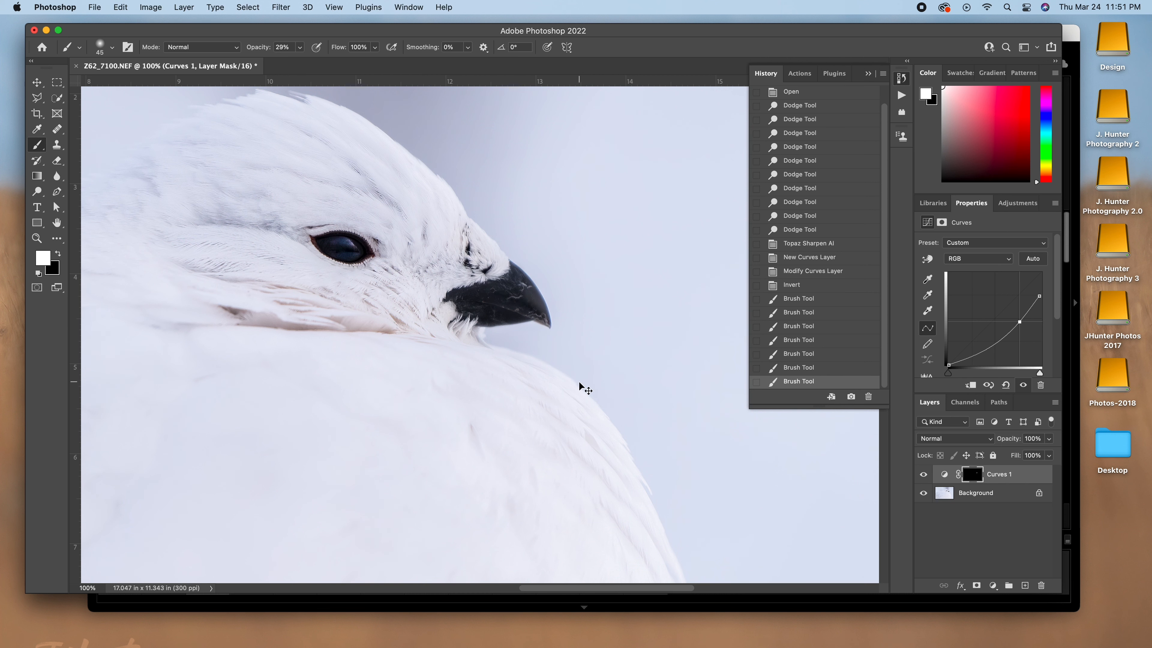
# Lower the Curves layer's opacity to 72% and compare the beak with the layer hidden and shown
pyautogui.press('super+minus')
pyautogui.press('super+minus')
pyautogui.press('super+minus')
pyautogui.press('super+minus')
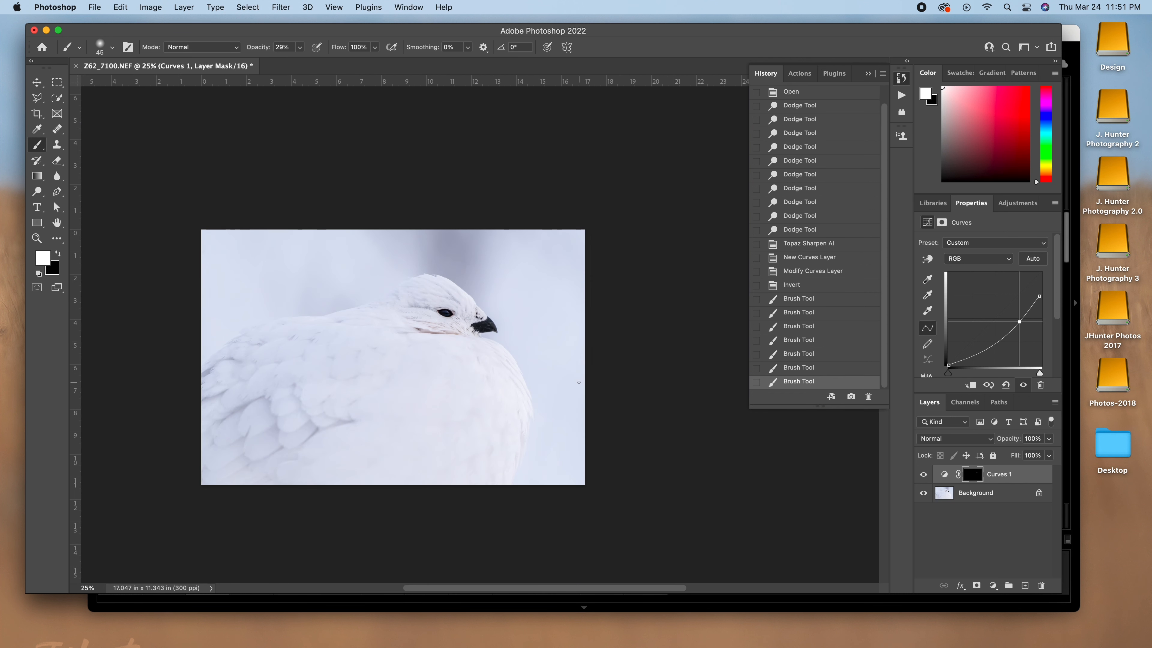
pyautogui.click(1048, 439)
pyautogui.click(1044, 451)
pyautogui.moveTo(1046, 452); pyautogui.dragTo(1034, 454)
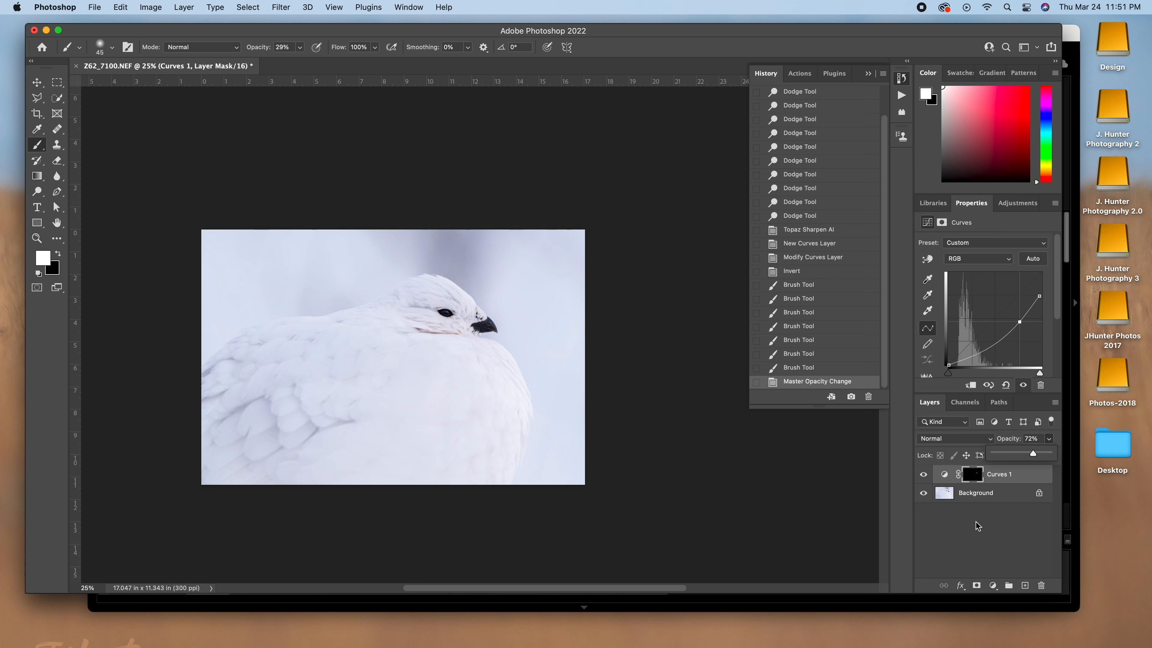
pyautogui.click(924, 474)
pyautogui.click(923, 474)
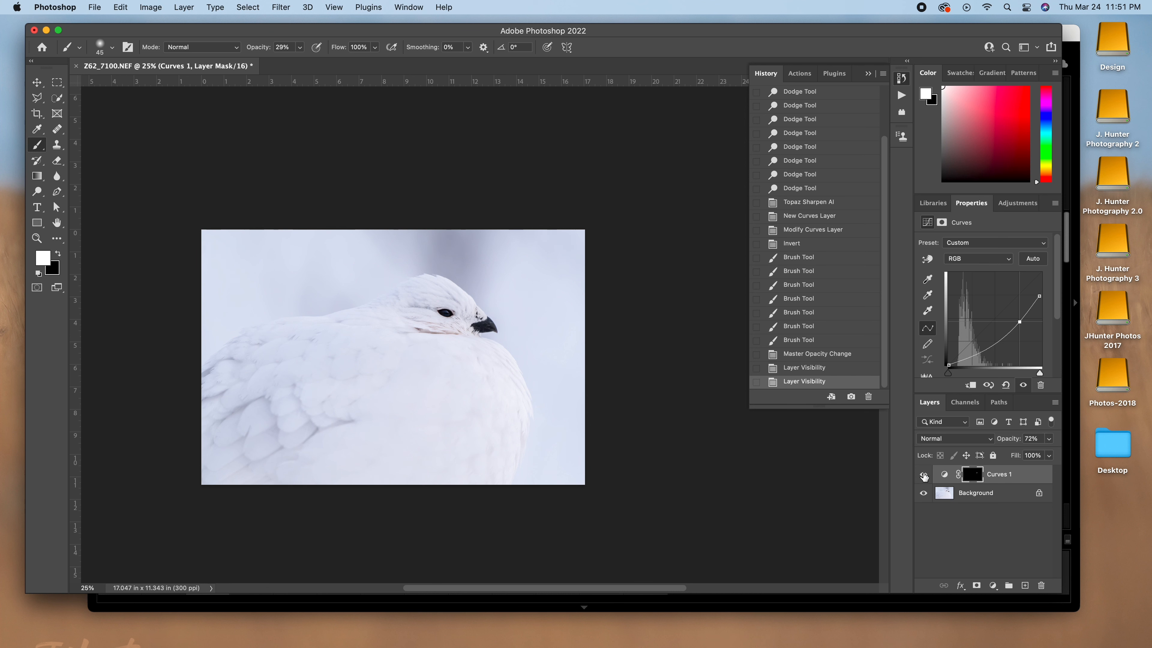
# Place the signature logo from the library in the photo's lower-right corner, scaled to about 5.72%
pyautogui.click(37, 83)
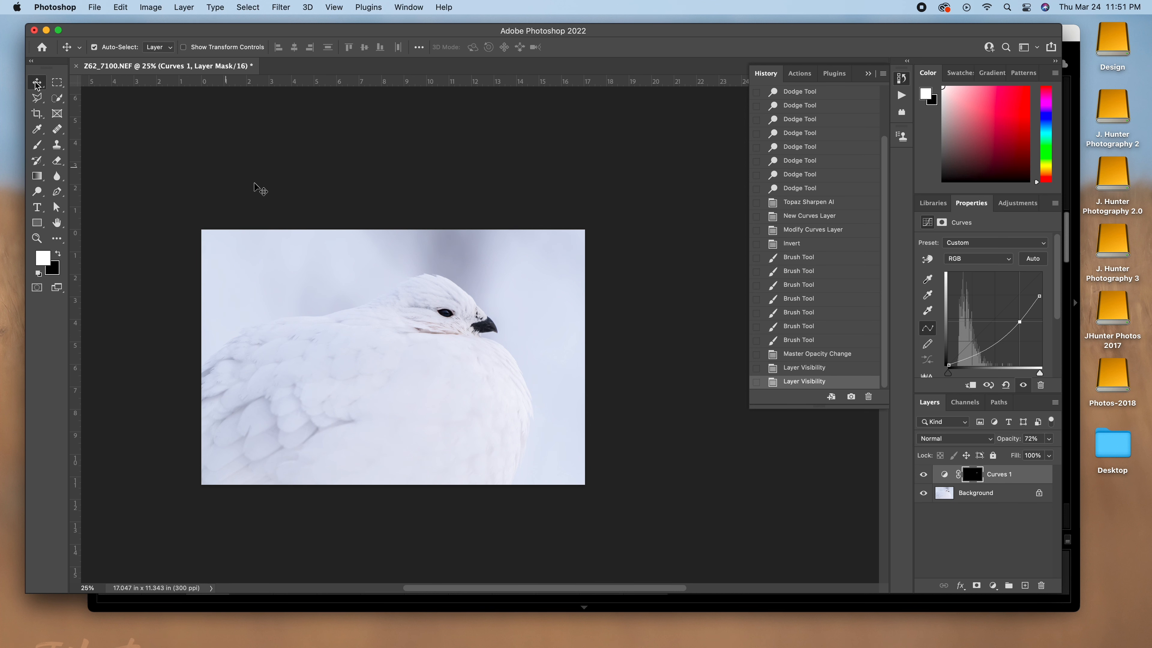
pyautogui.press('super')
pyautogui.press('super+plus')
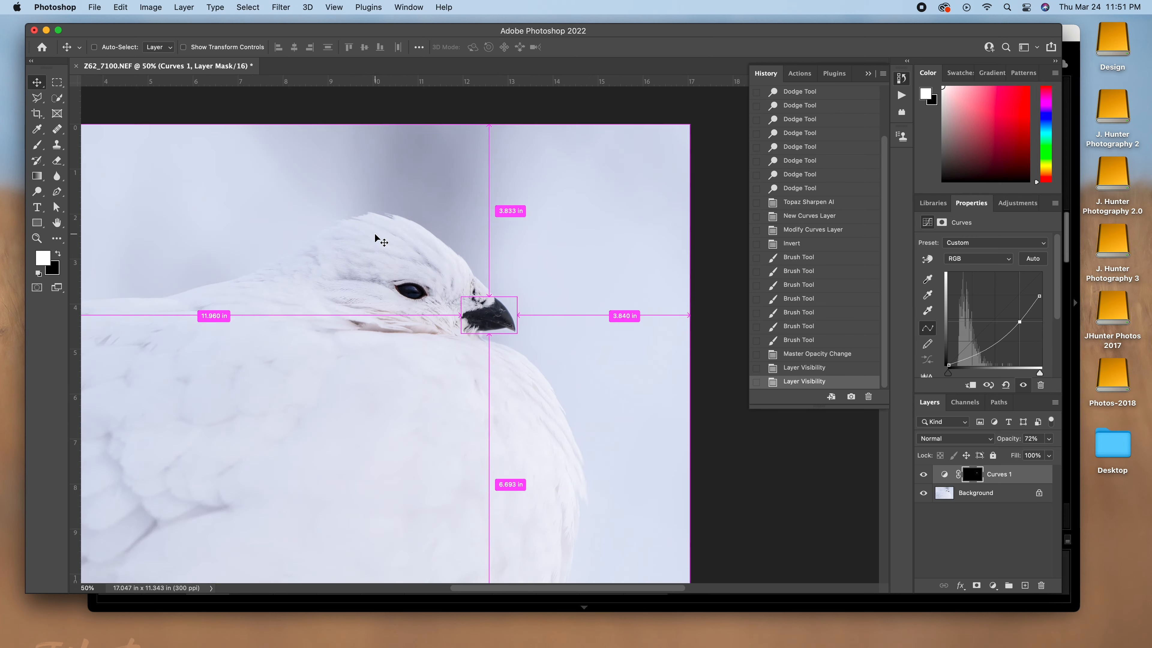
pyautogui.press('super+minus')
pyautogui.press('super+minus')
pyautogui.press('space')
pyautogui.moveTo(351, 265); pyautogui.dragTo(416, 239)
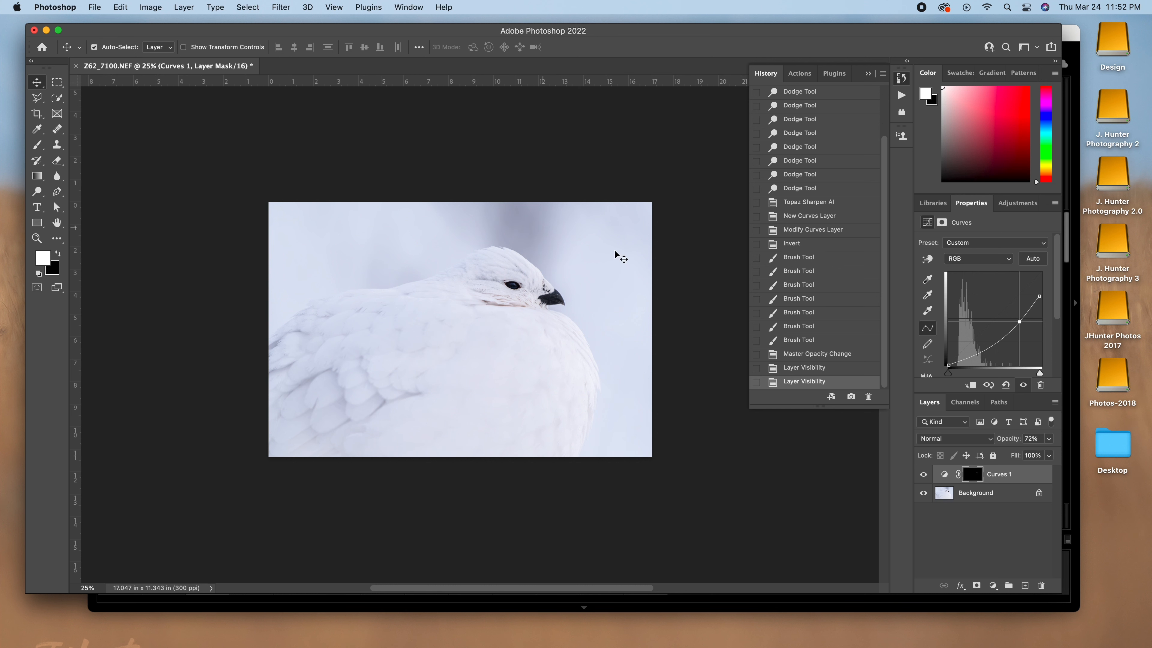
pyautogui.click(929, 209)
pyautogui.moveTo(945, 315); pyautogui.dragTo(509, 376)
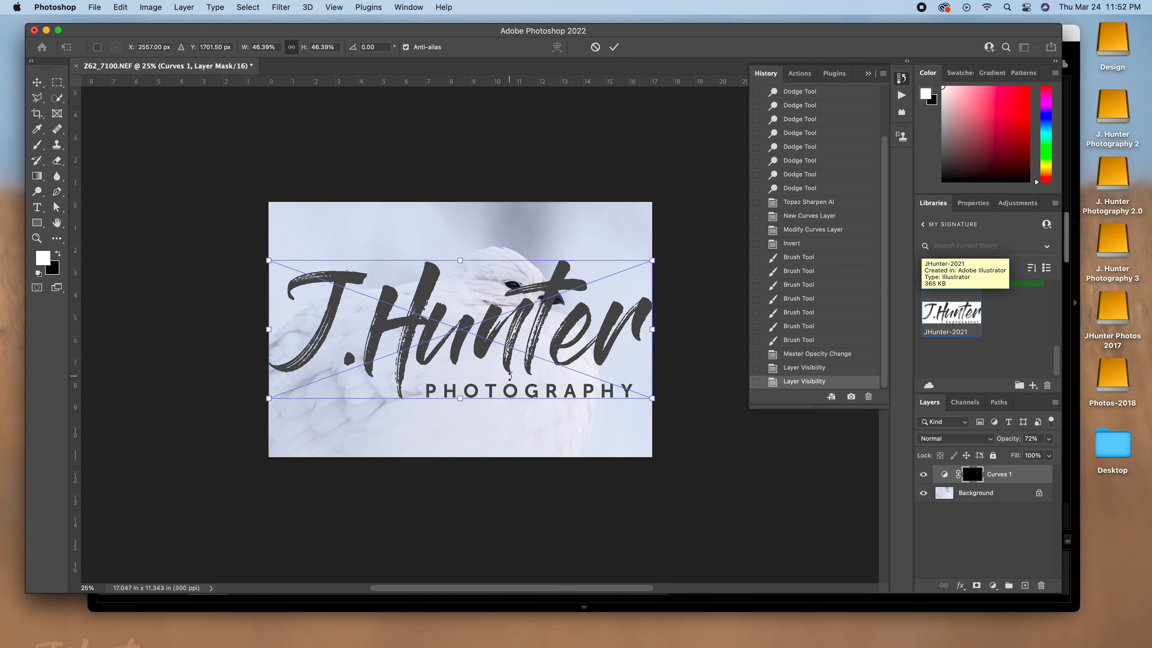
pyautogui.moveTo(460, 261); pyautogui.dragTo(613, 441)
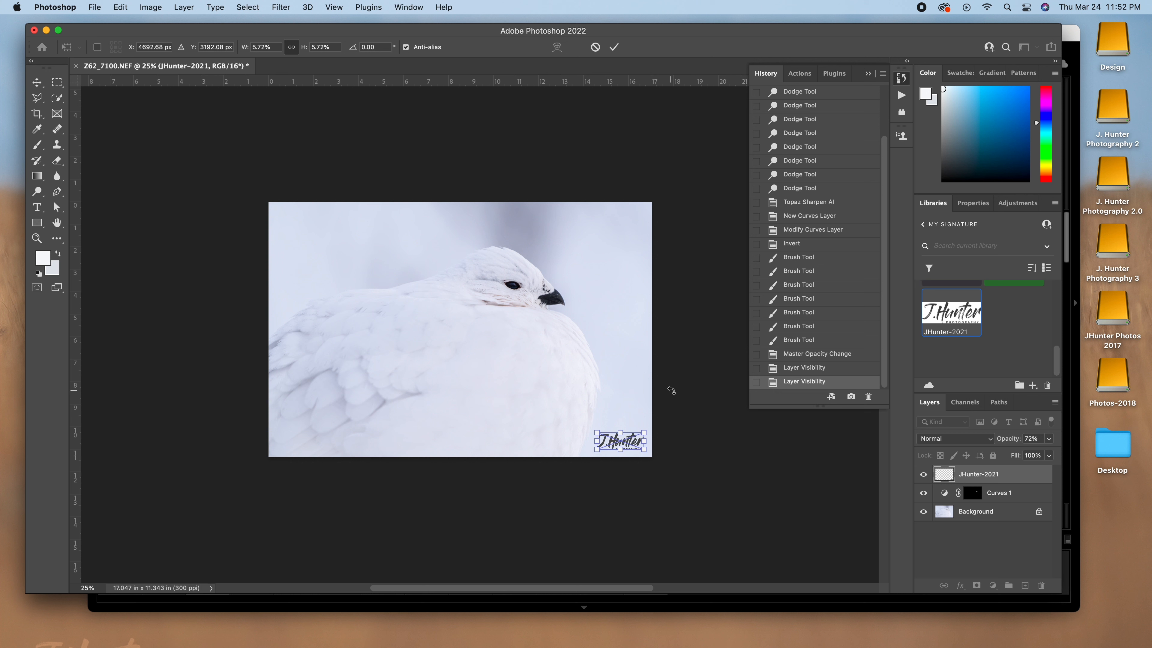
pyautogui.click(37, 82)
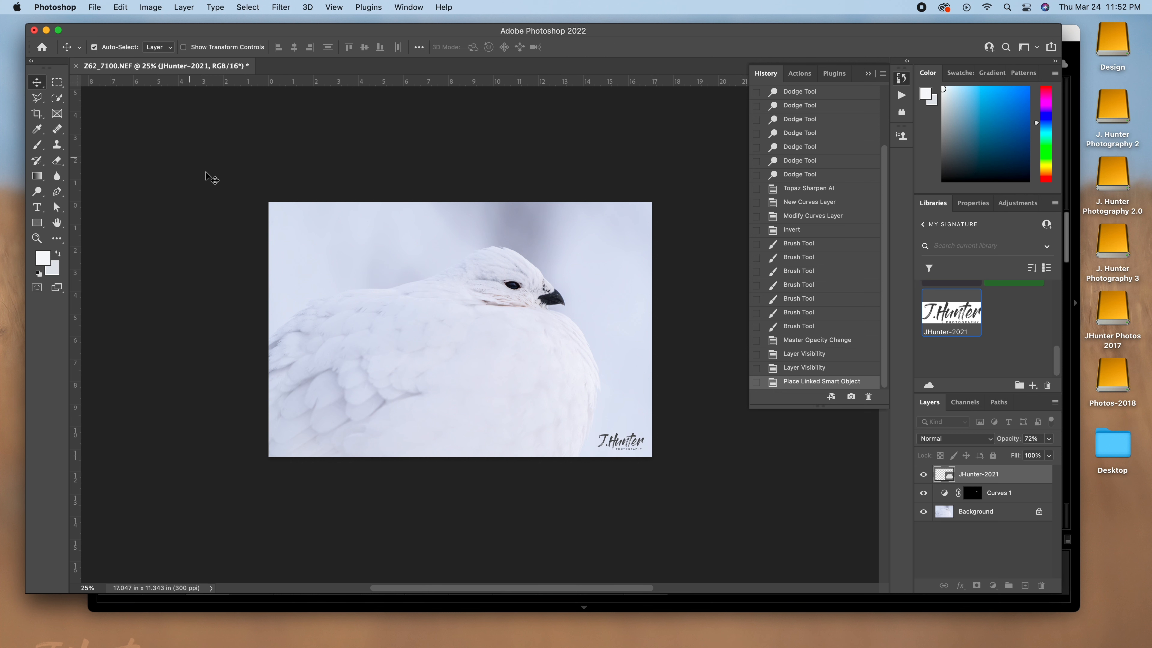
# Set the signature layer's blend mode to Overlay
pyautogui.click(946, 439)
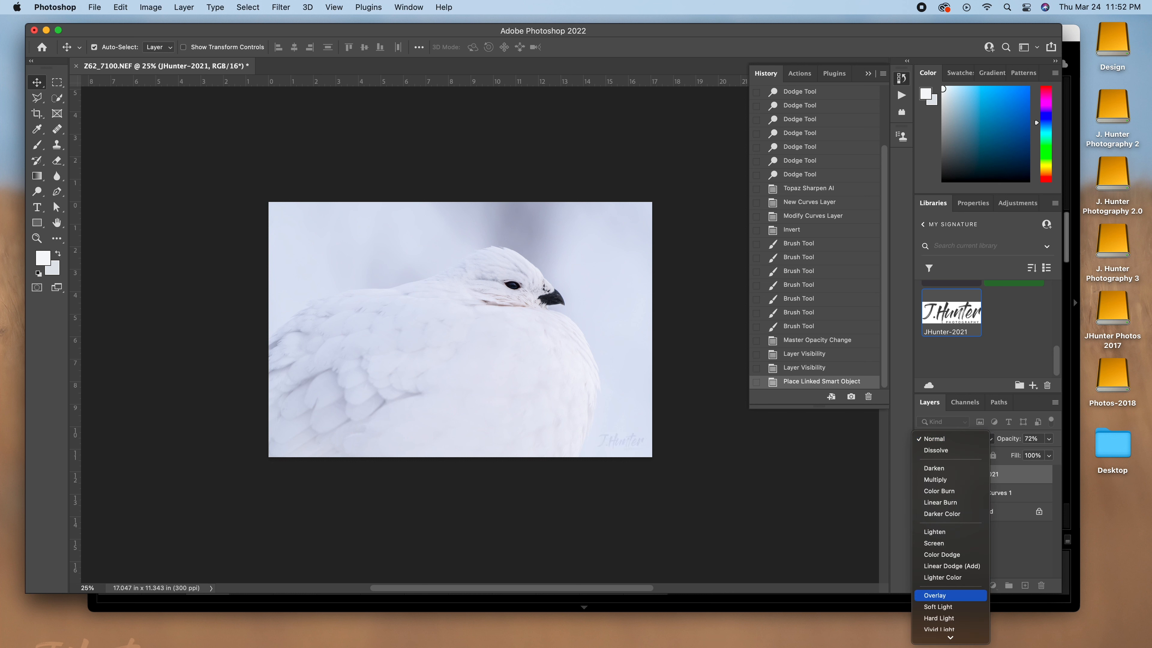
pyautogui.click(941, 598)
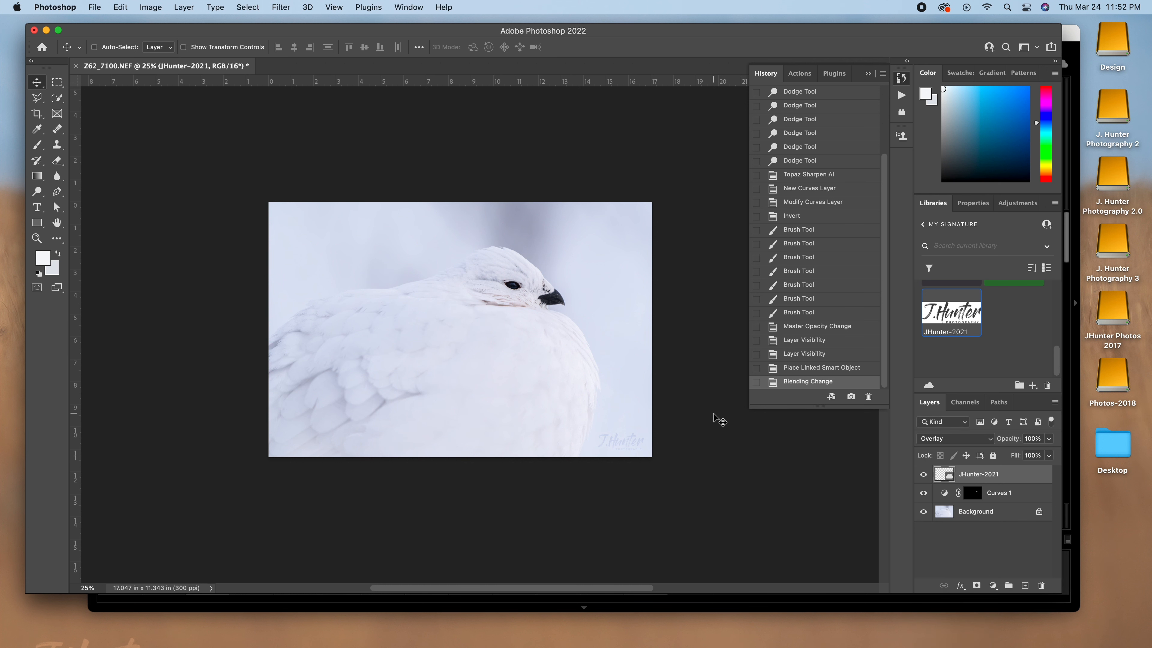
pyautogui.press('super+equal')
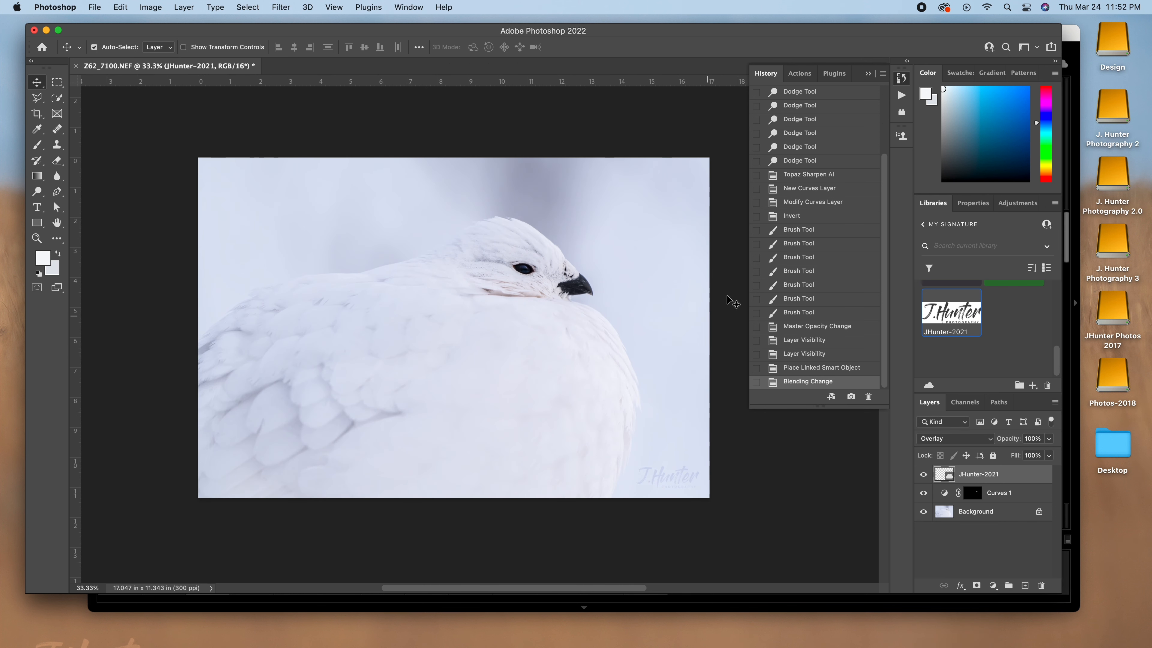
# Hide the edit history and save the layered document as Z62_7100-Edit.psd
pyautogui.click(867, 74)
pyautogui.moveTo(751, 404); pyautogui.dragTo(790, 416)
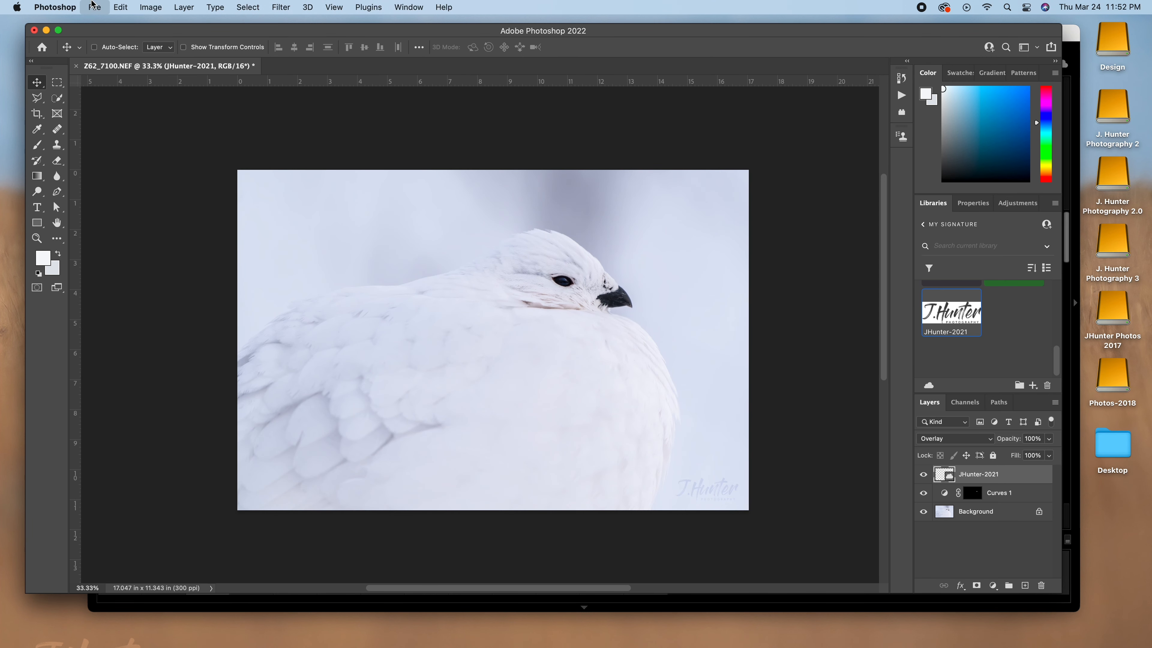
pyautogui.press('super+s')
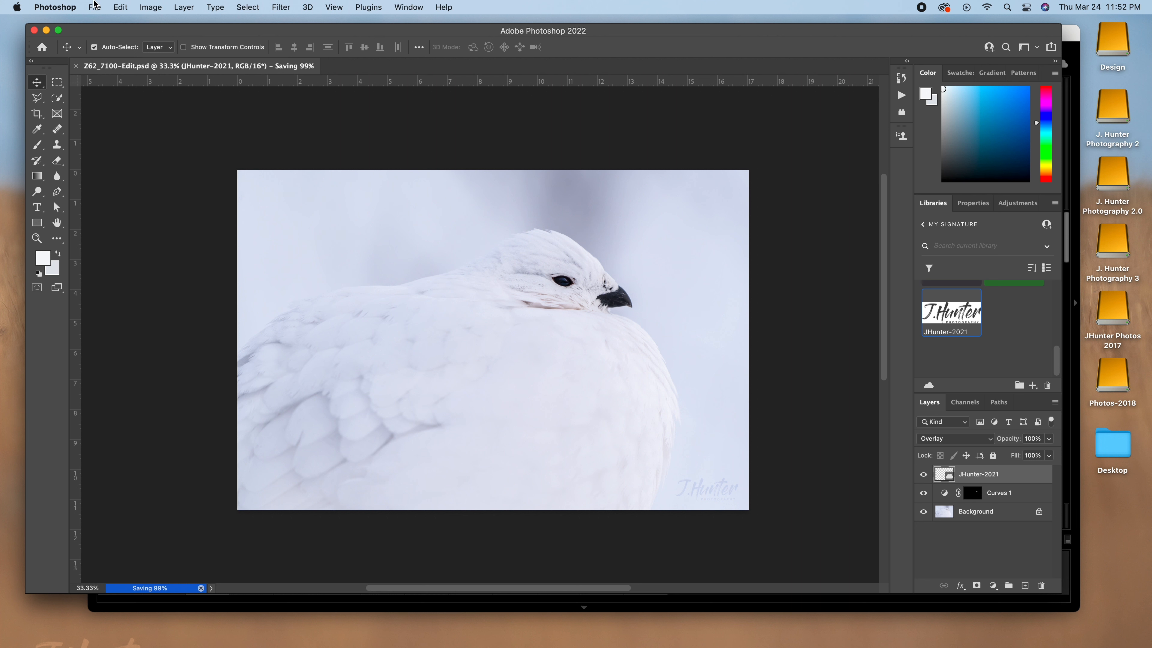
# Start saving the layered document under a new name and choose the Birds of AK 2022 folder as its destination
pyautogui.click(94, 7)
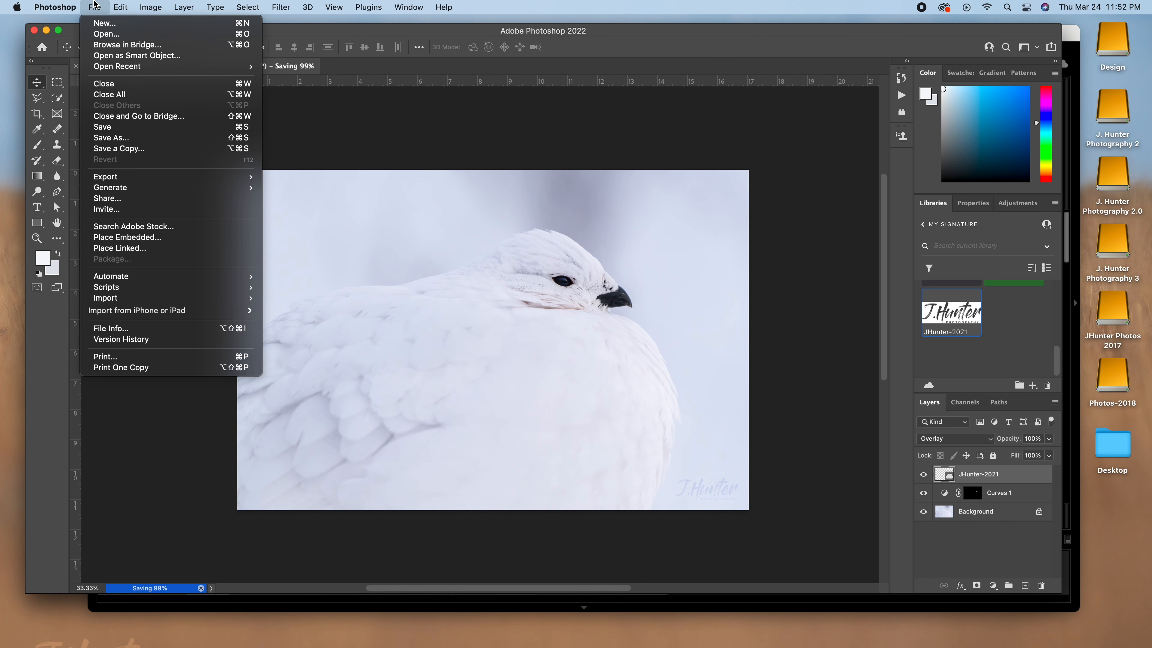
pyautogui.click(95, 5)
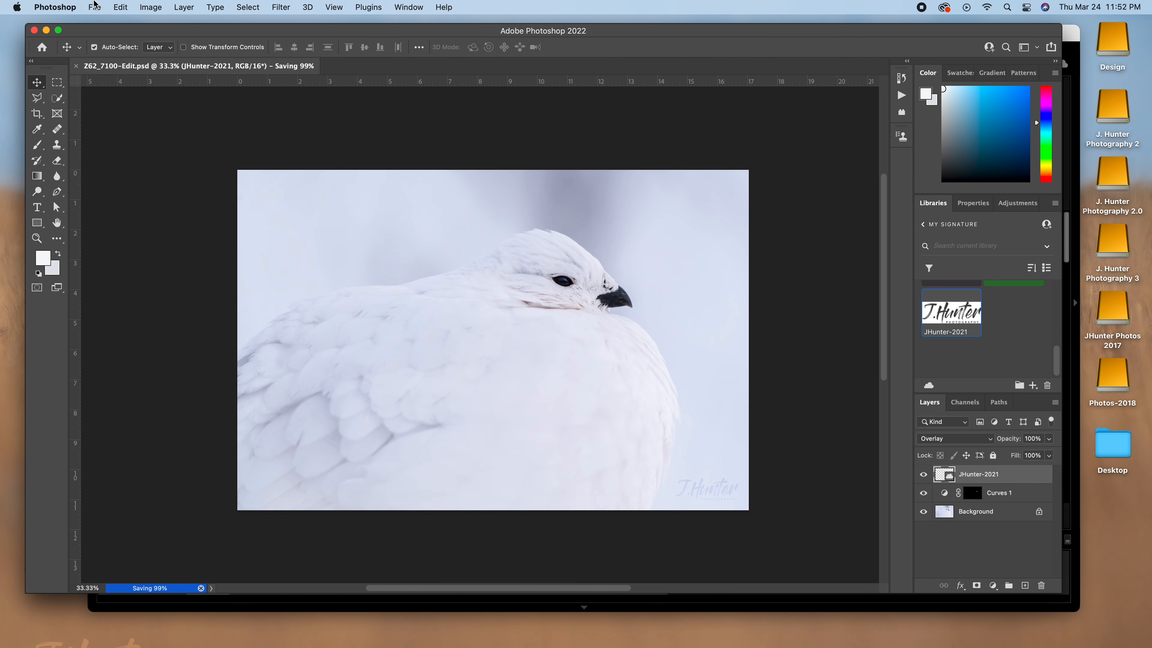
pyautogui.click(94, 6)
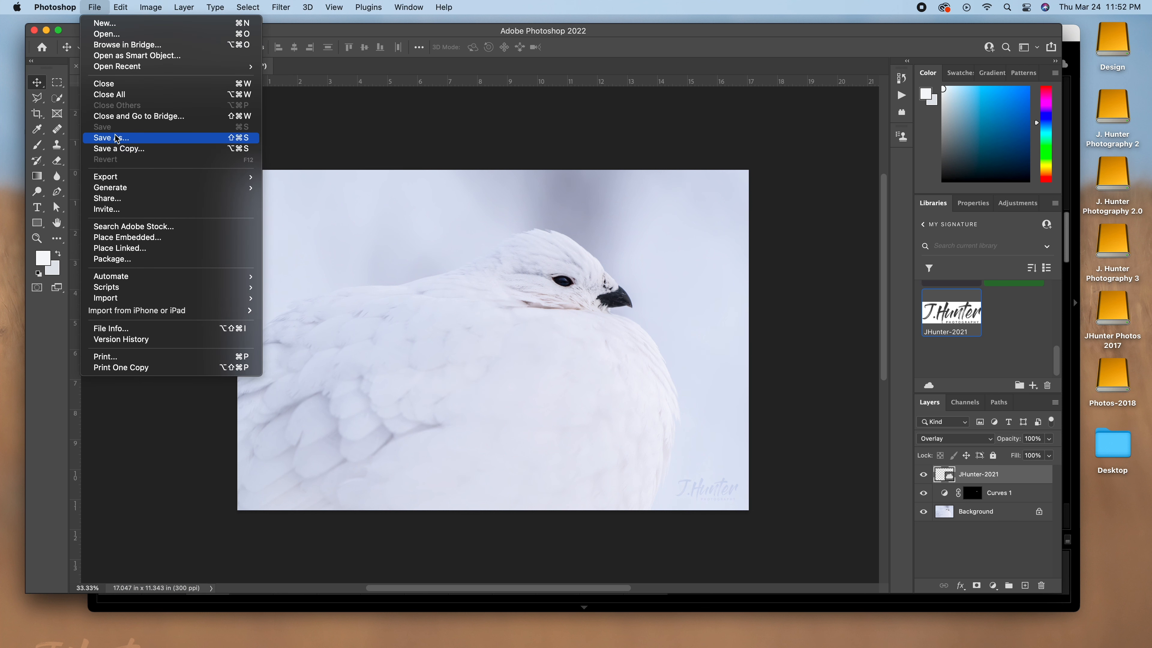
pyautogui.click(149, 142)
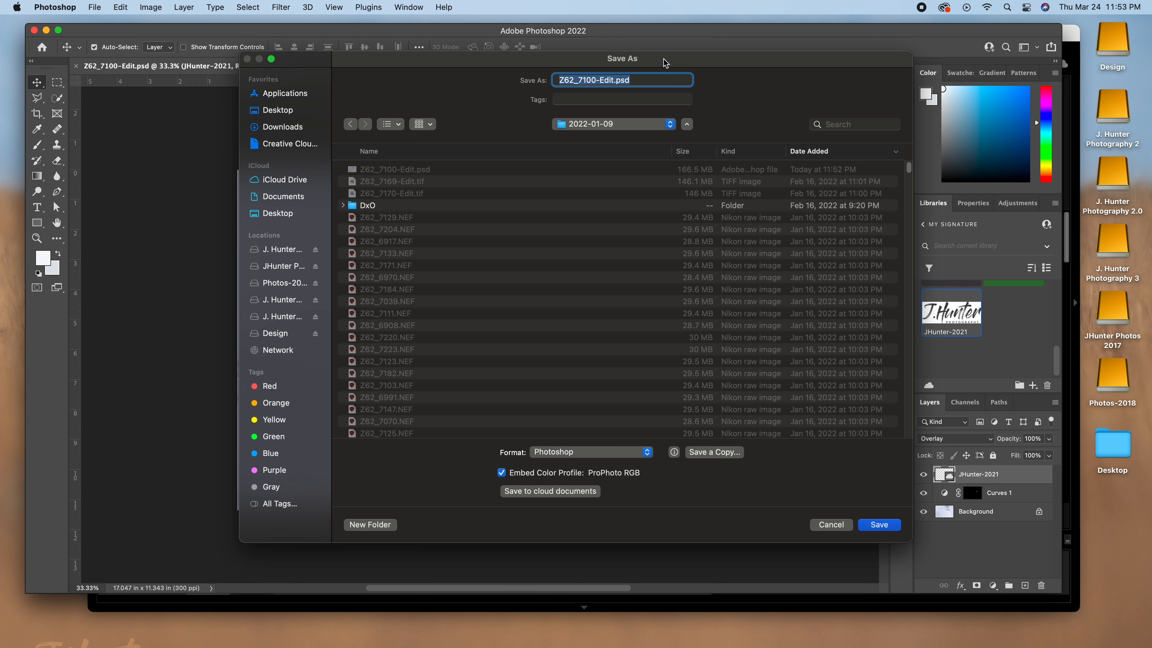
pyautogui.moveTo(664, 63); pyautogui.dragTo(676, 57)
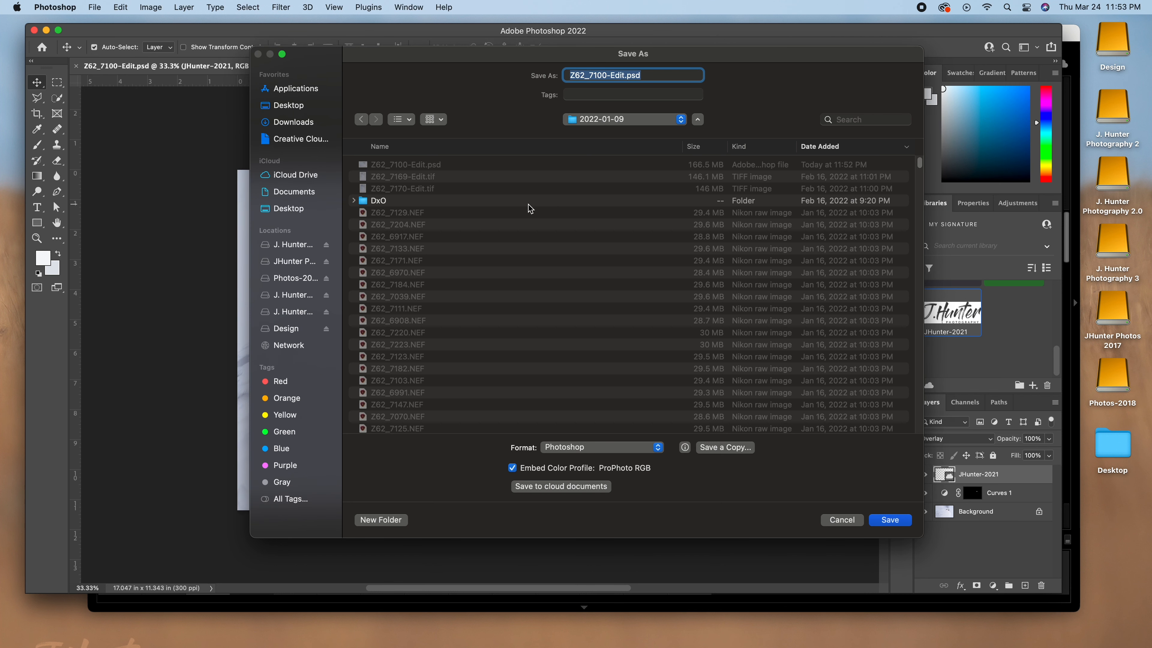
pyautogui.click(612, 119)
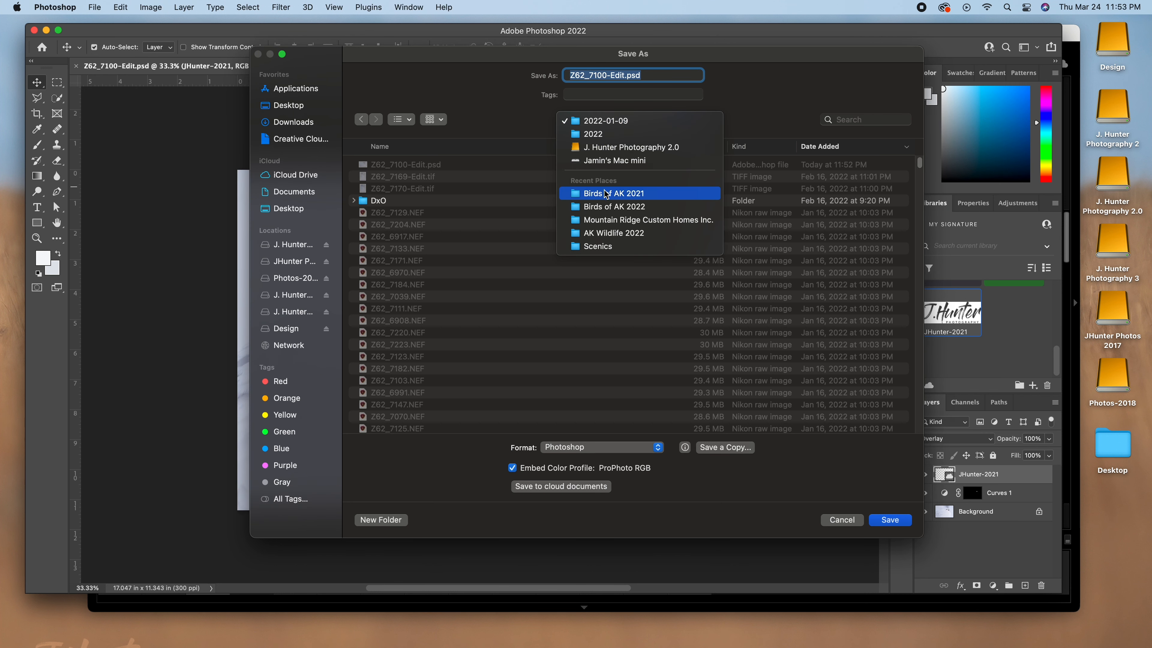
pyautogui.click(605, 206)
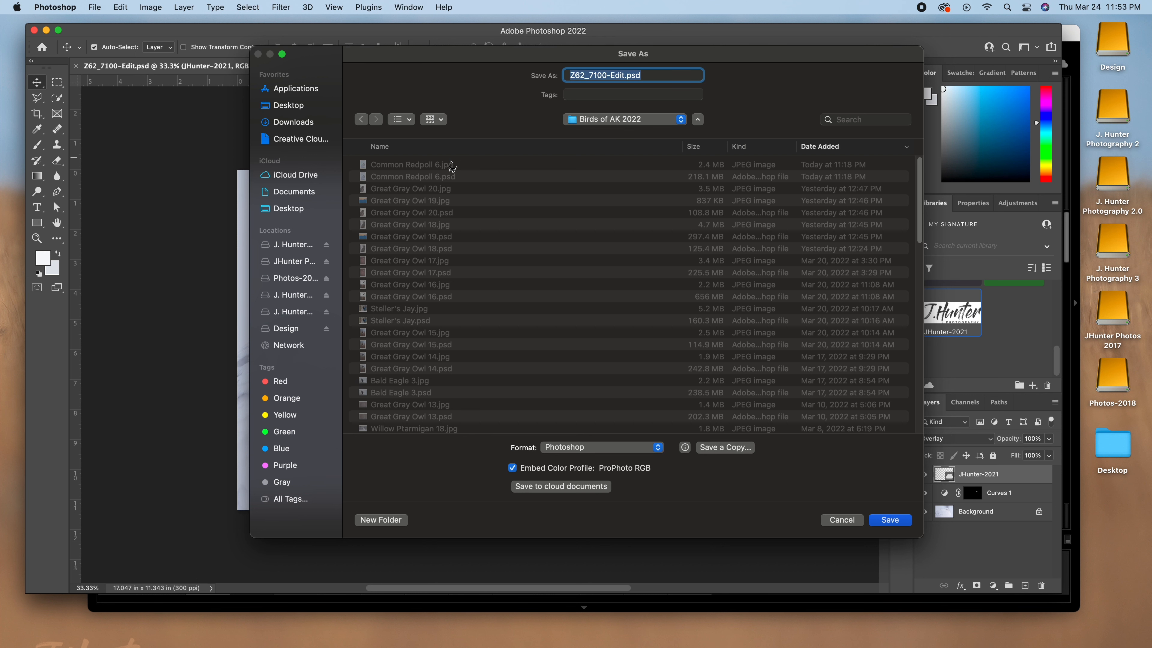
# Sort the folder's files by name, reuse the last Willow Ptarmigan file name numbered 19, and save as Willow Ptarmigan 19.psd with Maximize Compatibility
pyautogui.scroll(-10, 419, 278)
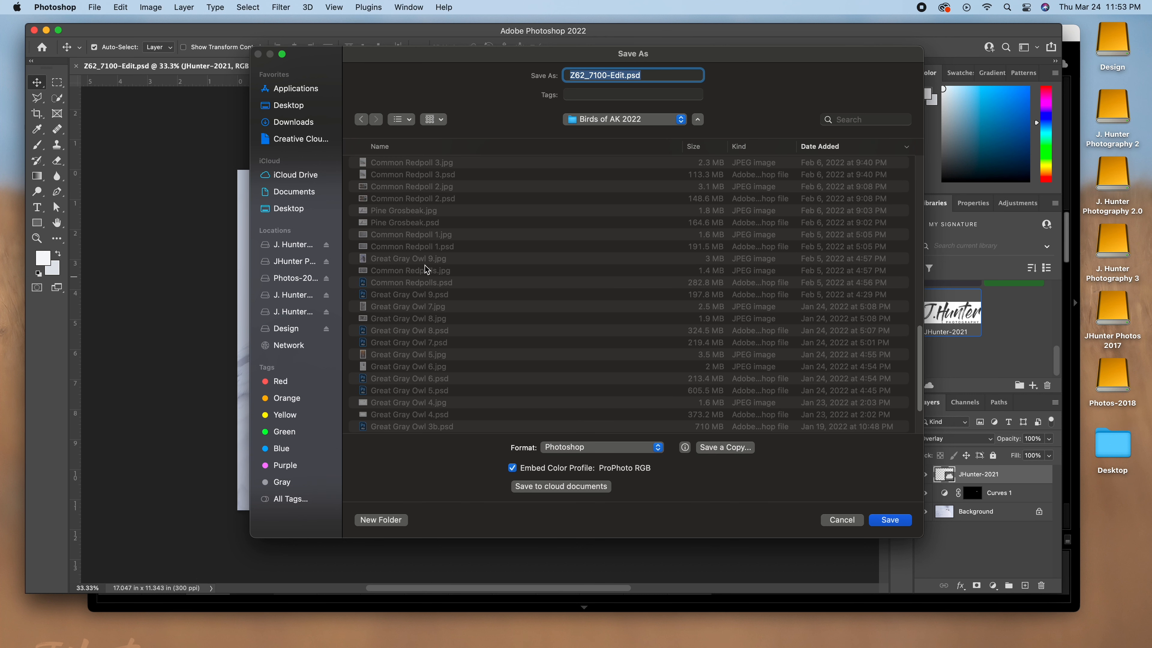
pyautogui.scroll(10, 426, 255)
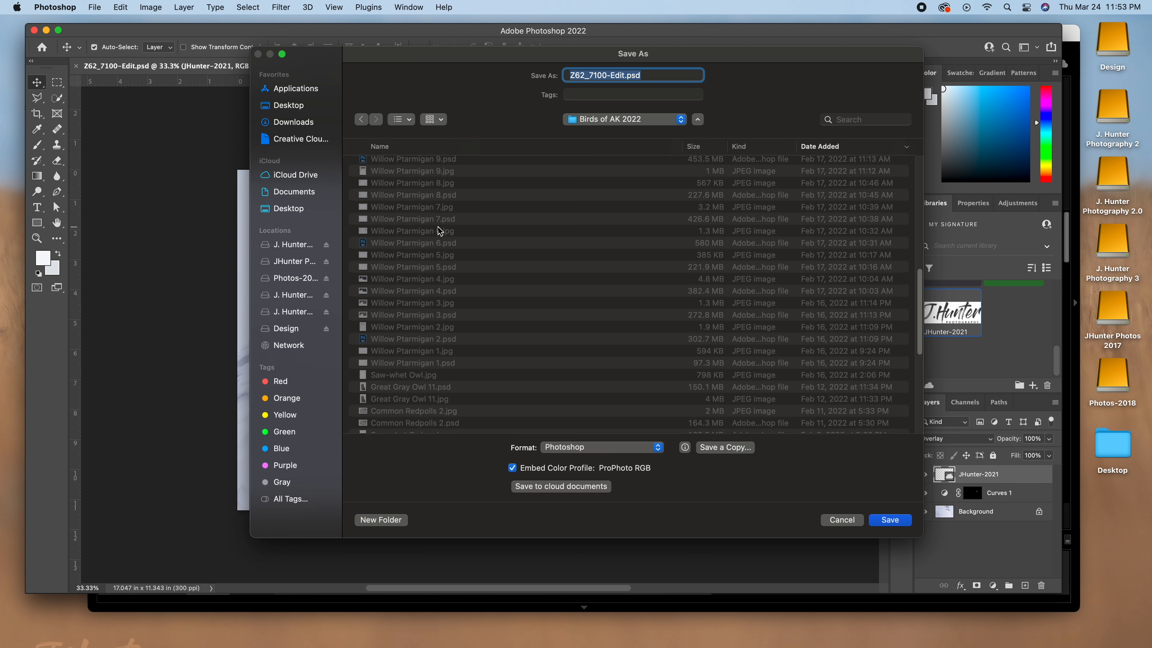
pyautogui.click(381, 147)
pyautogui.scroll(-15, 439, 245)
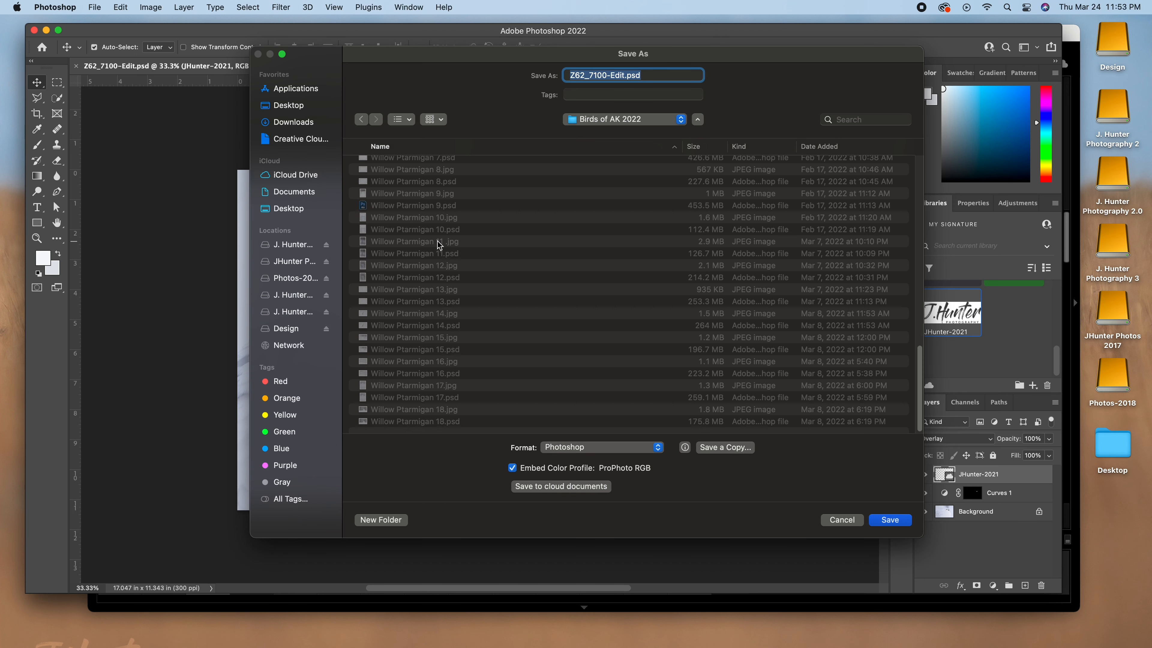
pyautogui.click(431, 422)
pyautogui.moveTo(639, 75); pyautogui.dragTo(645, 75)
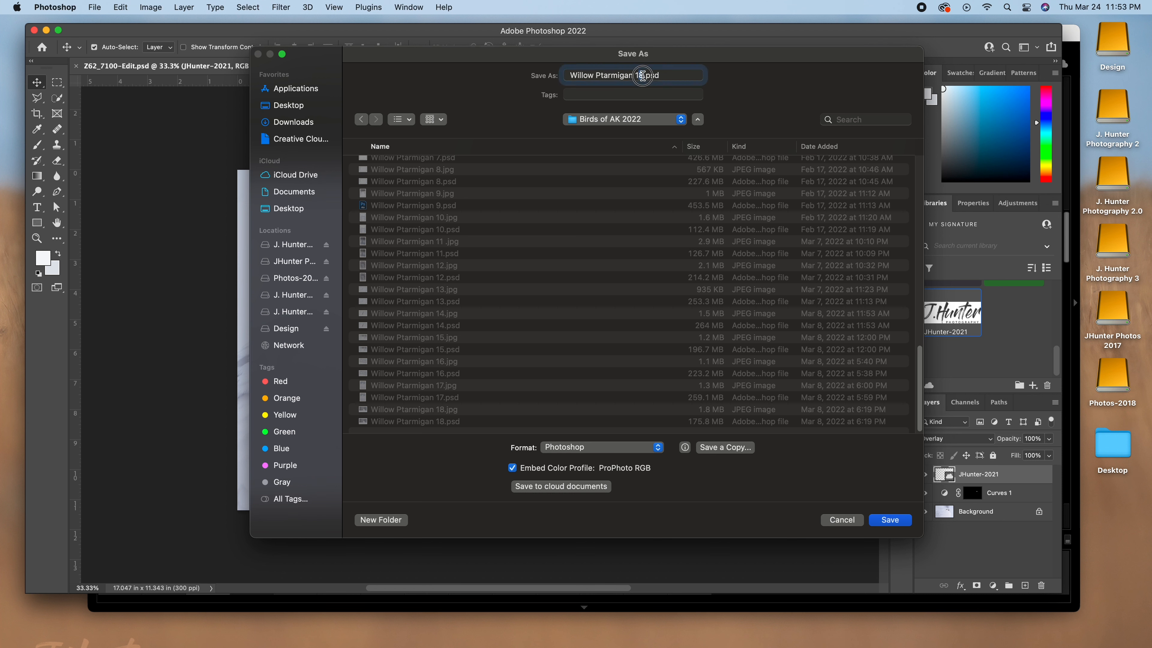
pyautogui.write('9')
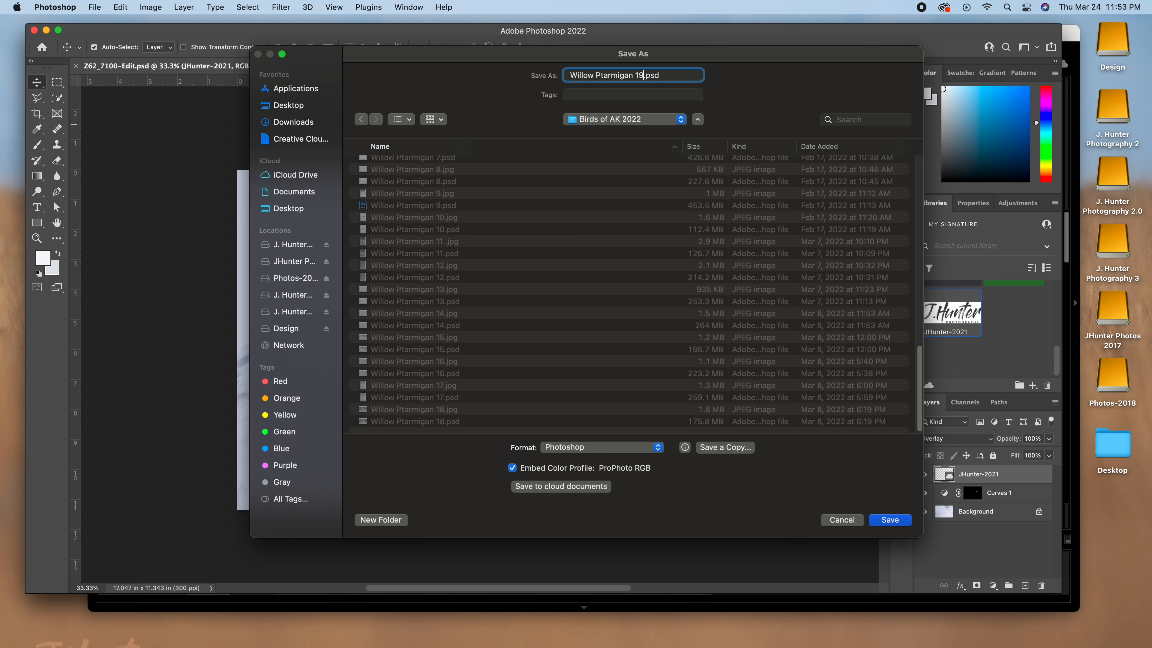
pyautogui.press('Return')
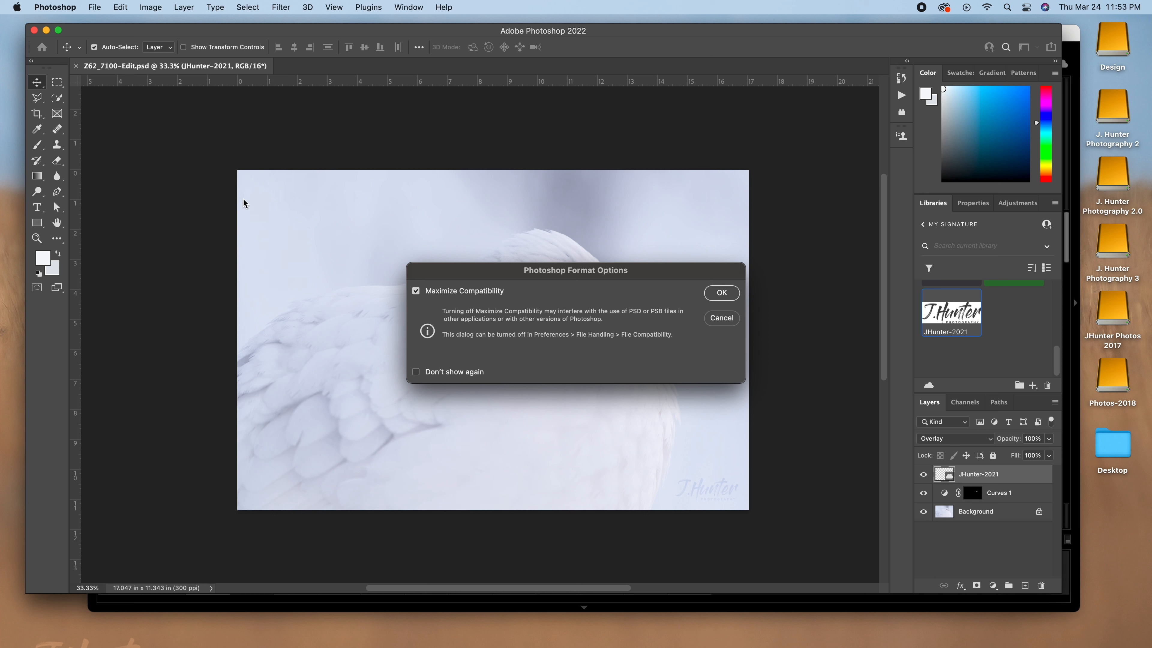
pyautogui.click(733, 295)
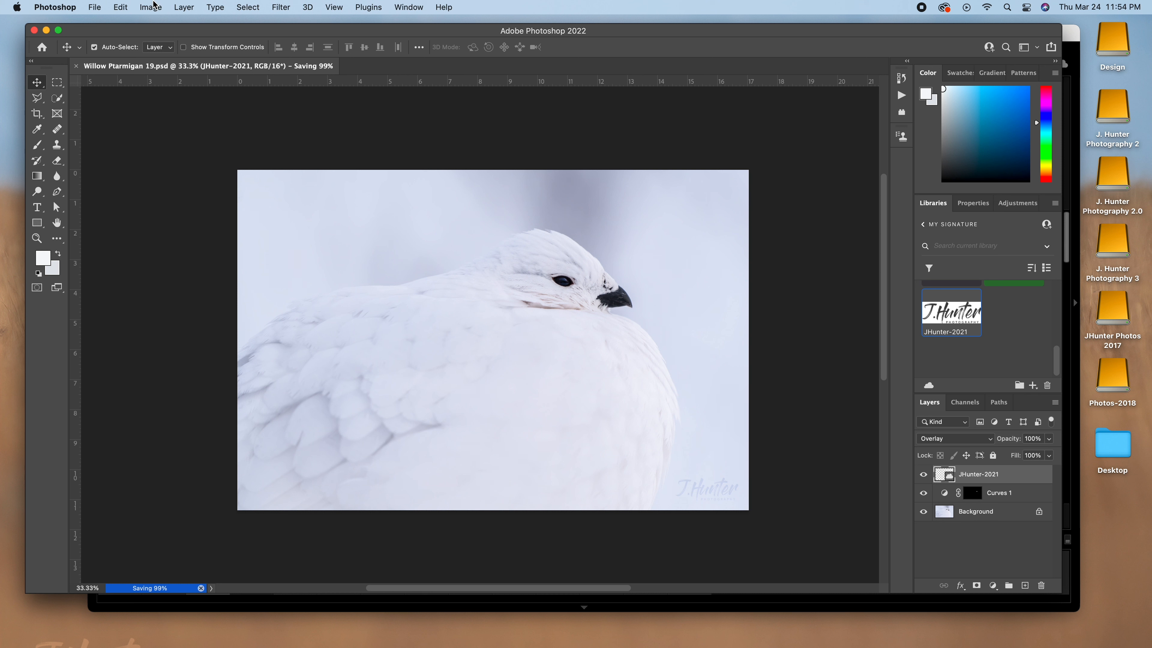
# Resize the image to 16 inches wide at a resolution of 180 pixels/inch
pyautogui.click(153, 6)
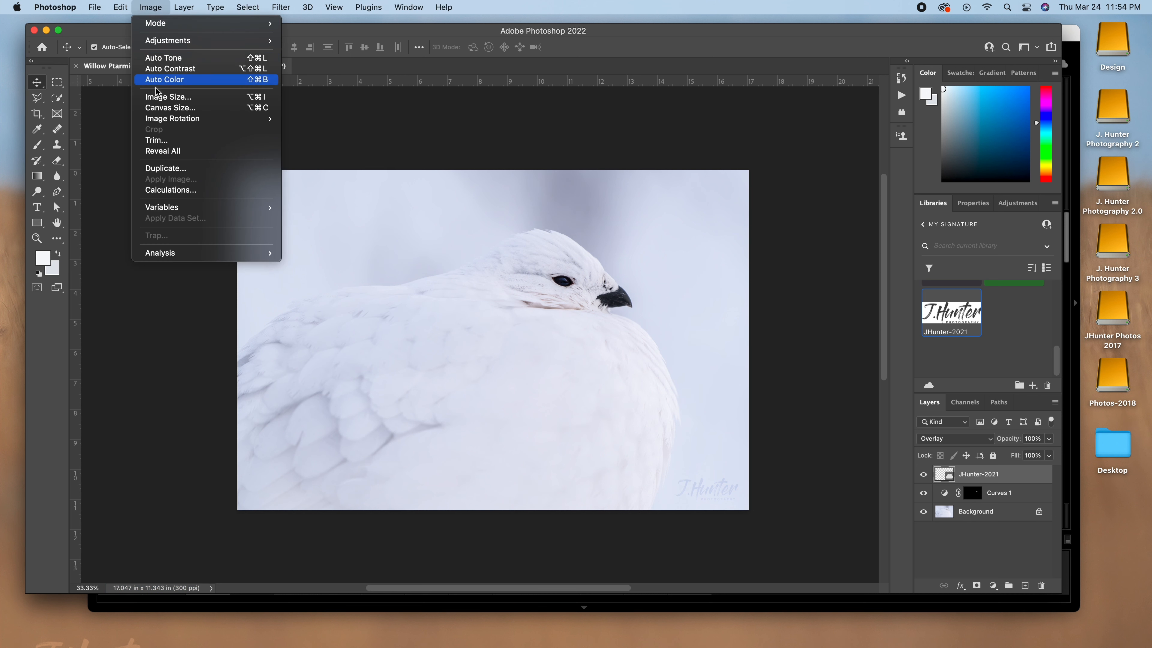
pyautogui.click(156, 98)
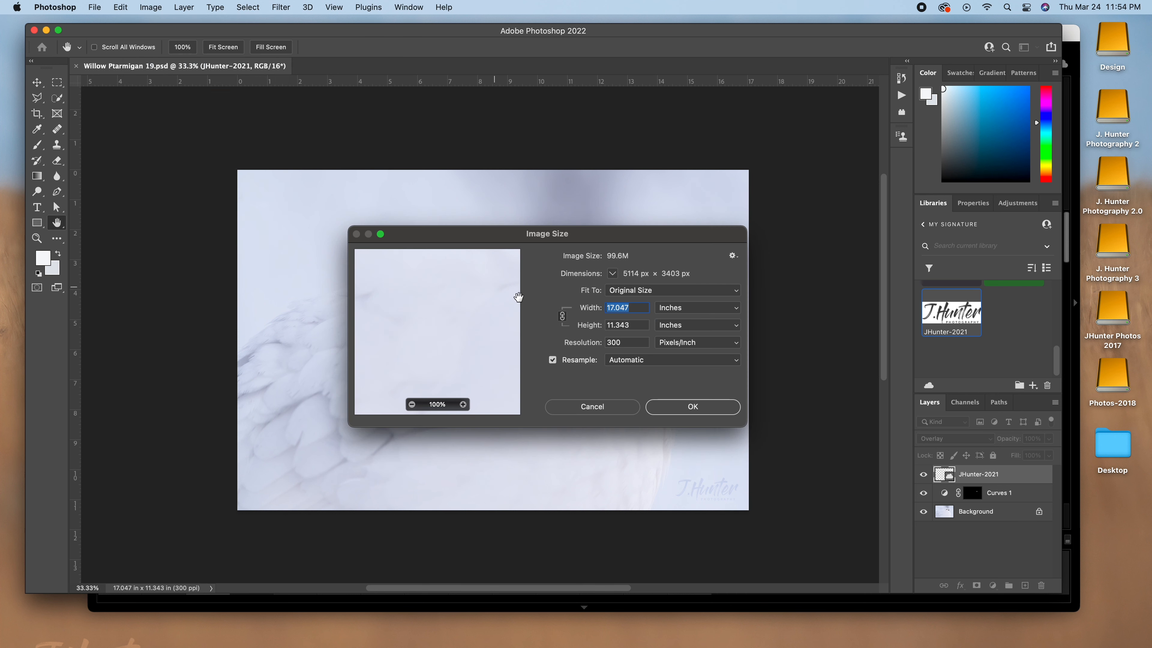
pyautogui.write('1')
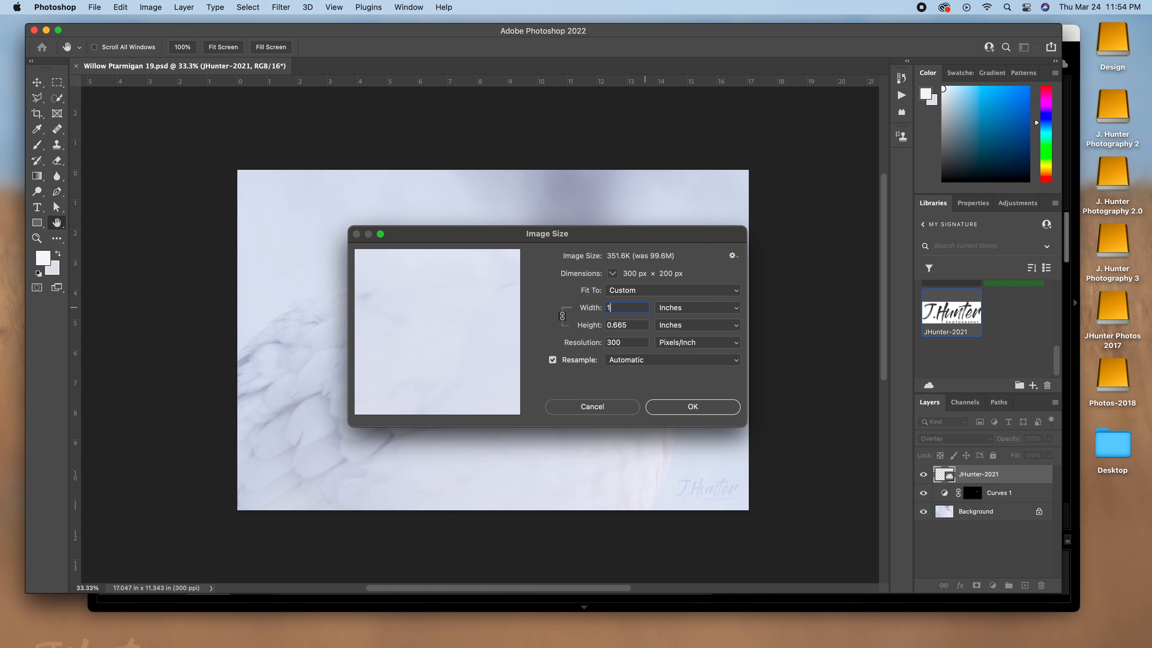
pyautogui.write('6')
pyautogui.press('Tab')
pyautogui.press('Tab')
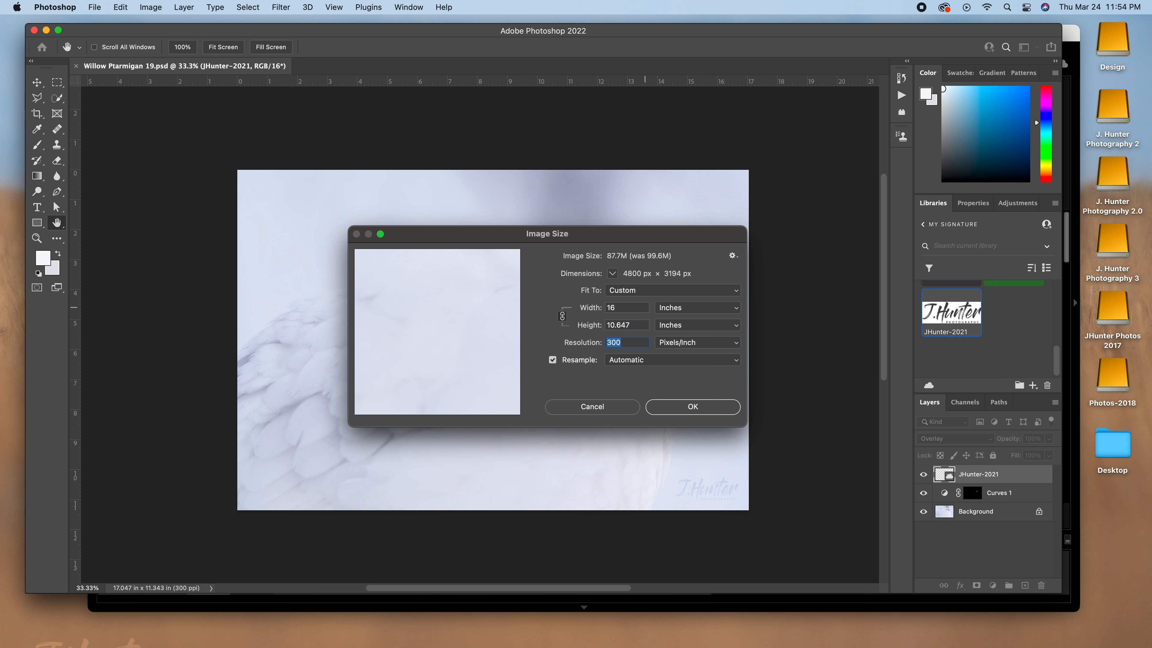
pyautogui.write('180')
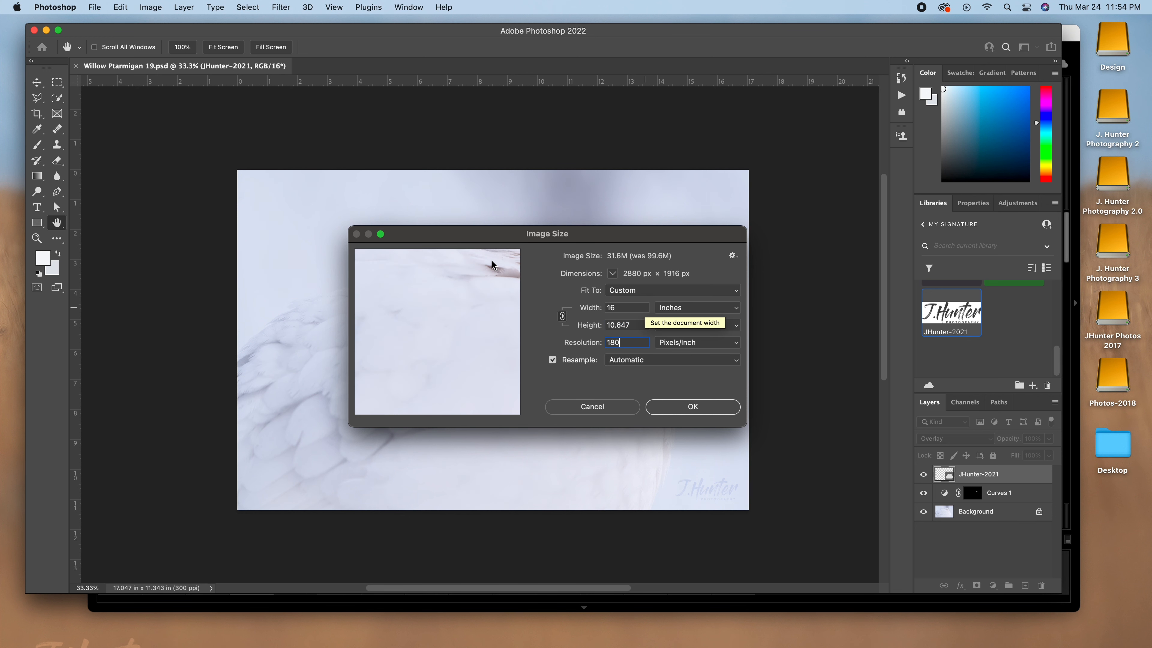
pyautogui.press('Return')
# Save a JPEG copy of the resized image as Willow Ptarmigan 19.jpg in Birds of AK 2022, at quality 12 with Progressive format
pyautogui.click(93, 5)
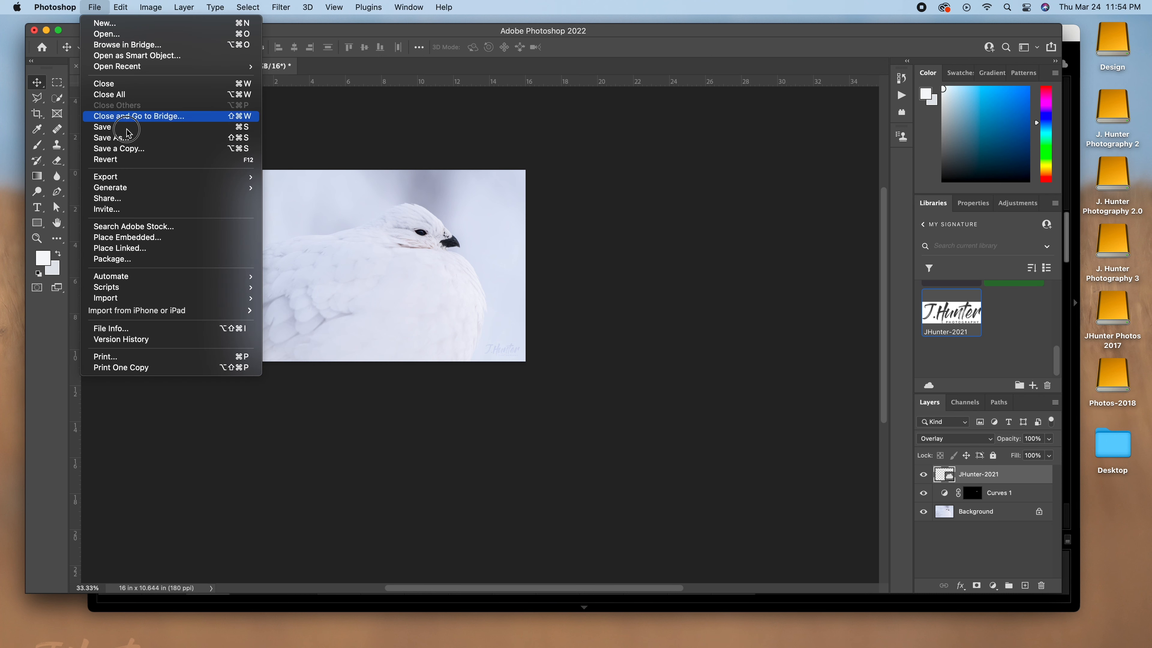
pyautogui.click(127, 150)
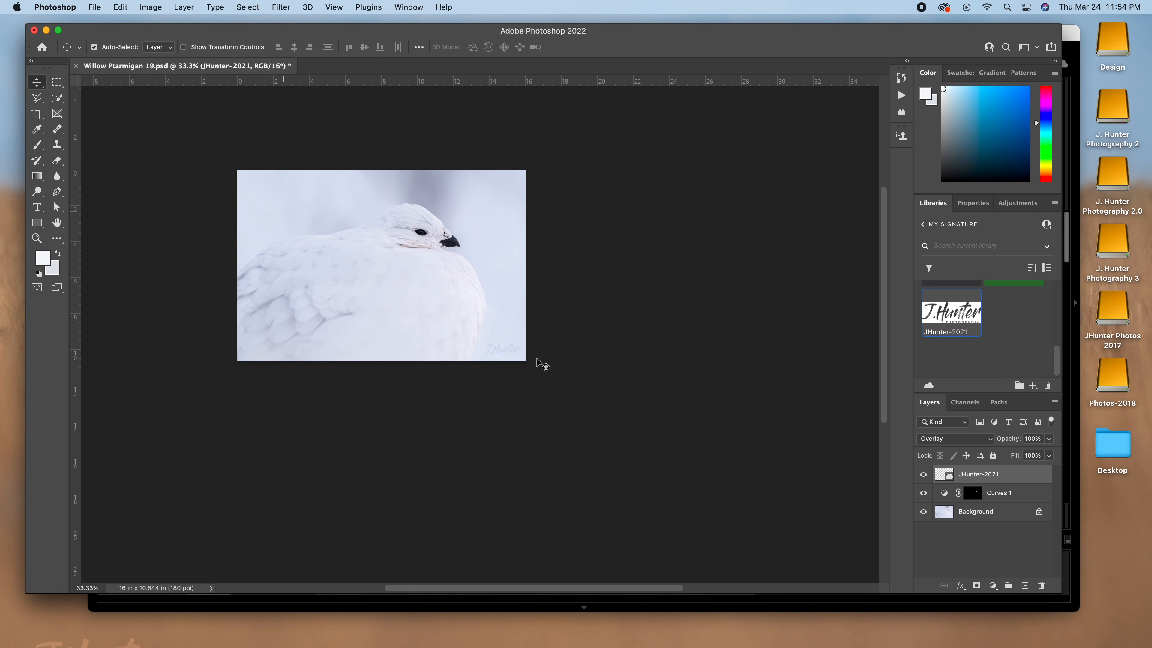
pyautogui.click(561, 400)
pyautogui.click(567, 469)
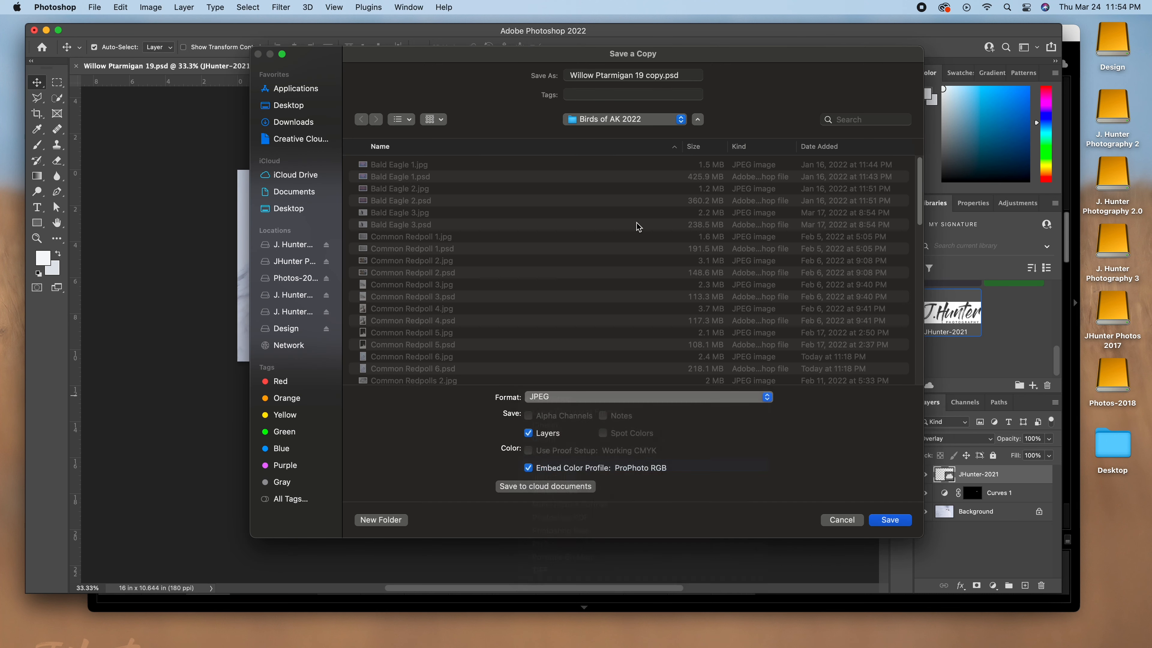
pyautogui.click(649, 75)
pyautogui.doubleClick(653, 75)
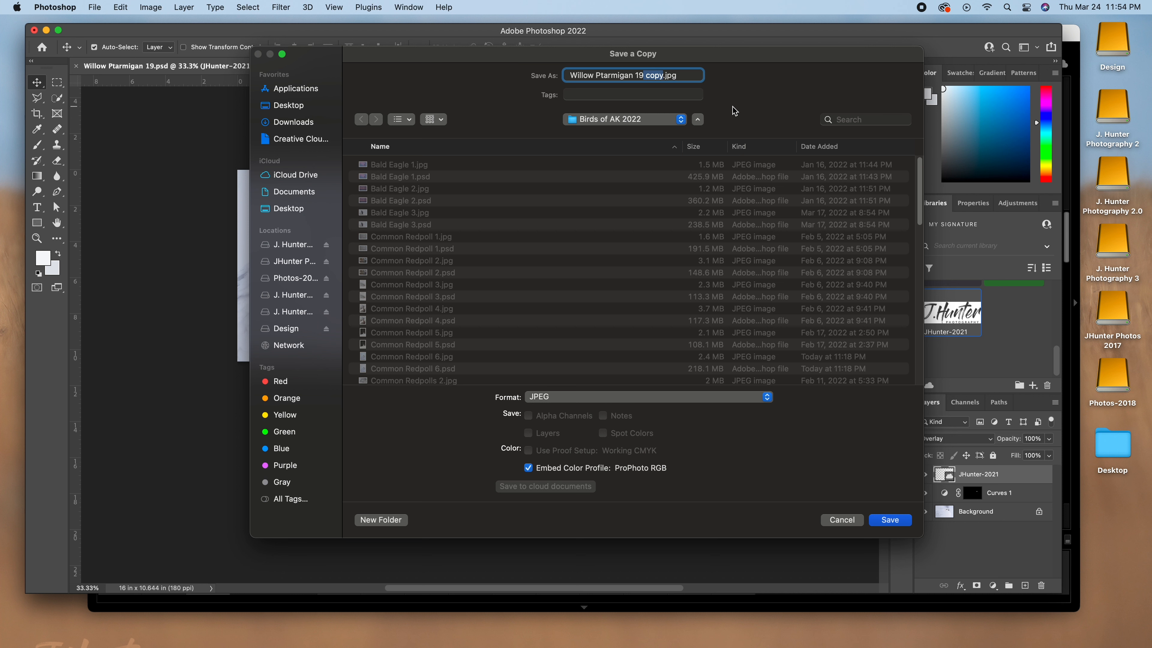
pyautogui.press('BackSpace')
pyautogui.press('Return')
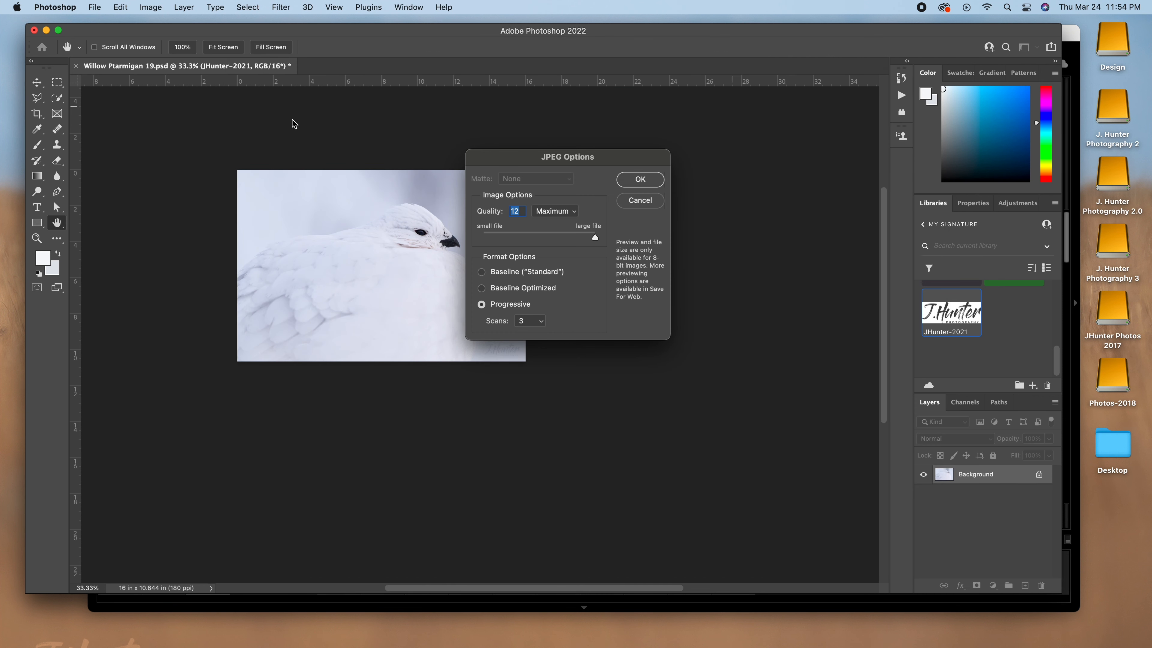
pyautogui.press('Return')
# Close the resized document without saving its changes, and switch to Lightroom Classic to display Willow Ptarmigan 19.psd
pyautogui.click(75, 66)
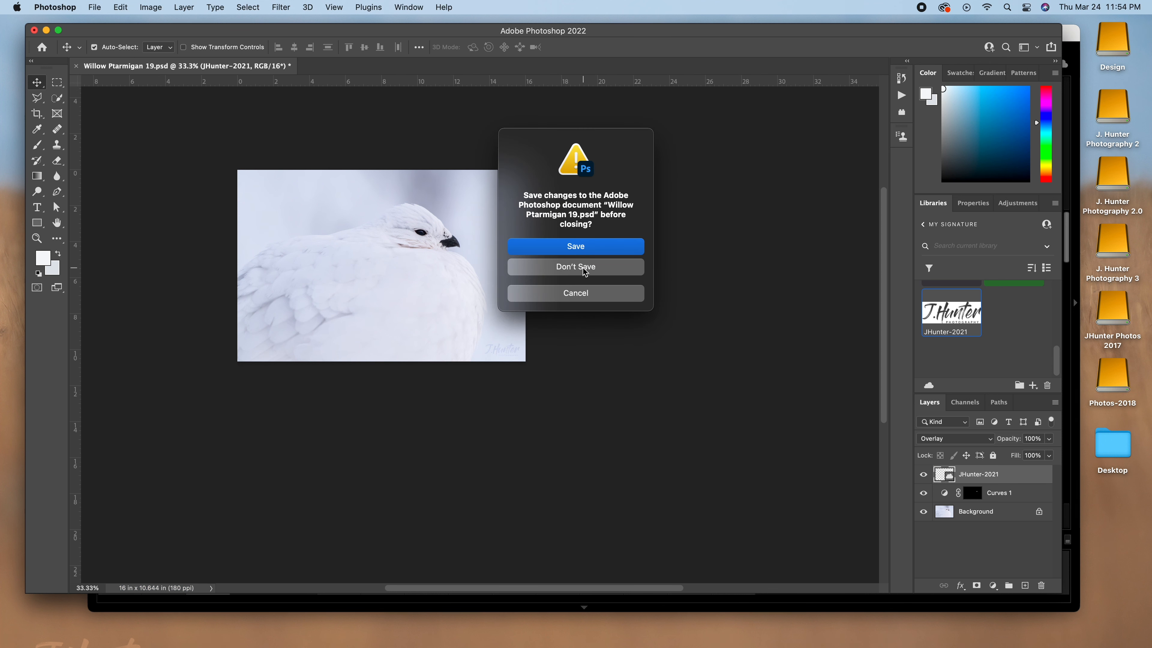
pyautogui.click(577, 268)
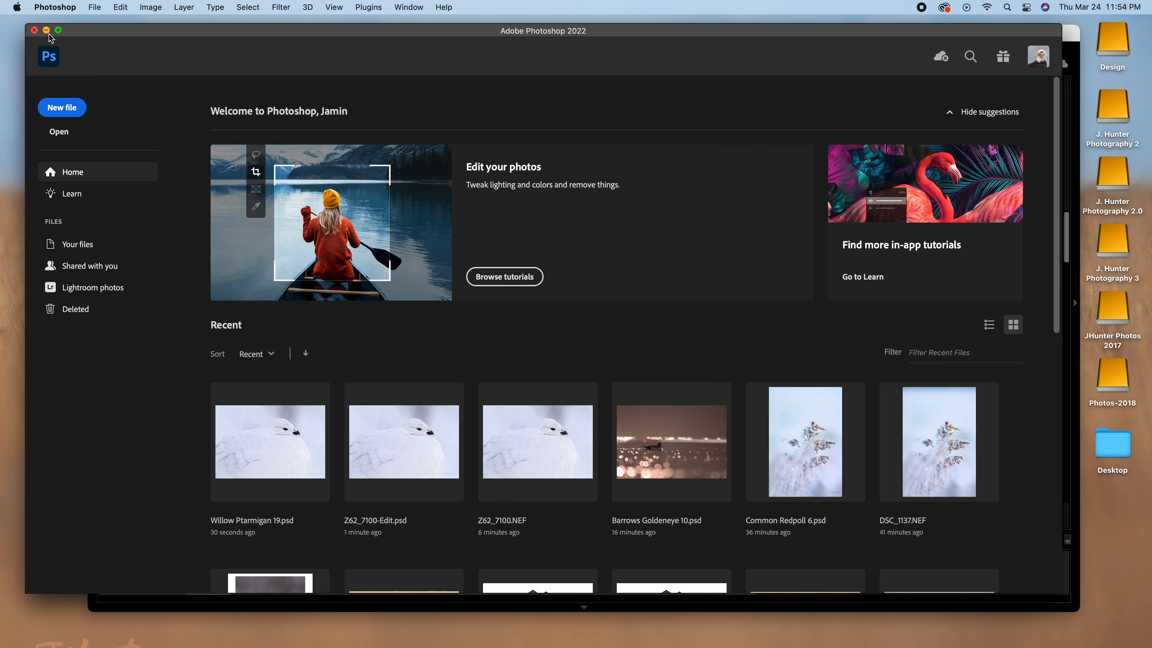
pyautogui.click(46, 32)
pyautogui.moveTo(272, 33); pyautogui.dragTo(244, 27)
pyautogui.click(169, 573)
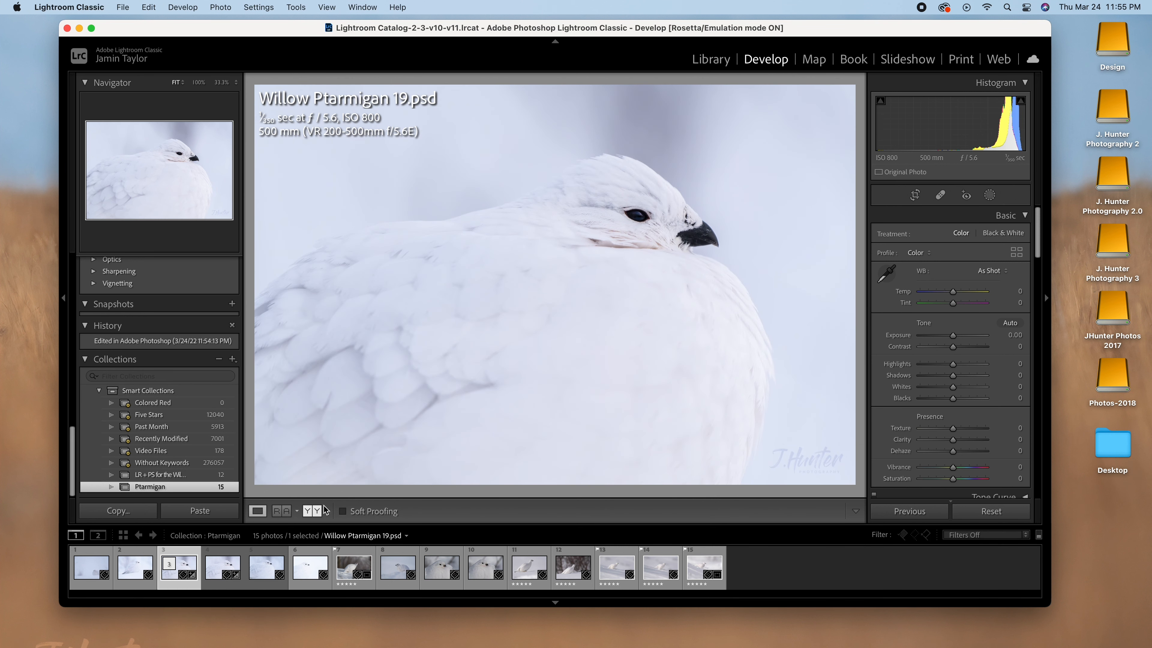
# Browse the Ptarmigan collection as a Library grid and view the snow-slope photos Z62_6718.NEF and Z62_6760.NEF enlarged
pyautogui.click(710, 59)
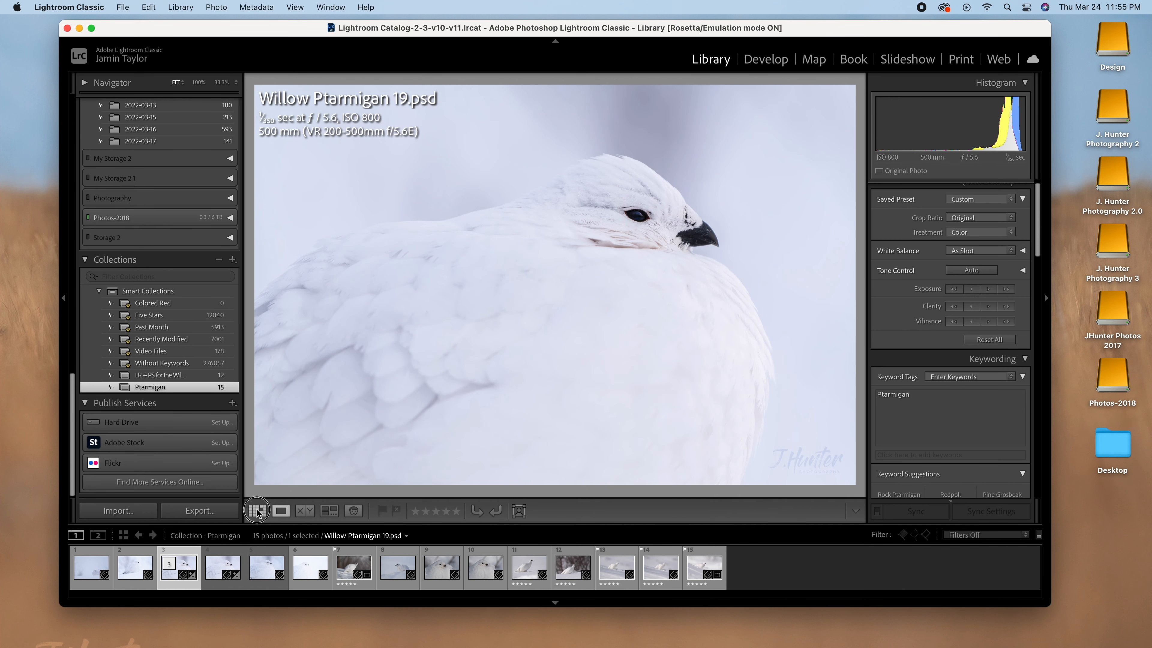
pyautogui.click(257, 511)
pyautogui.scroll(-5, 663, 276)
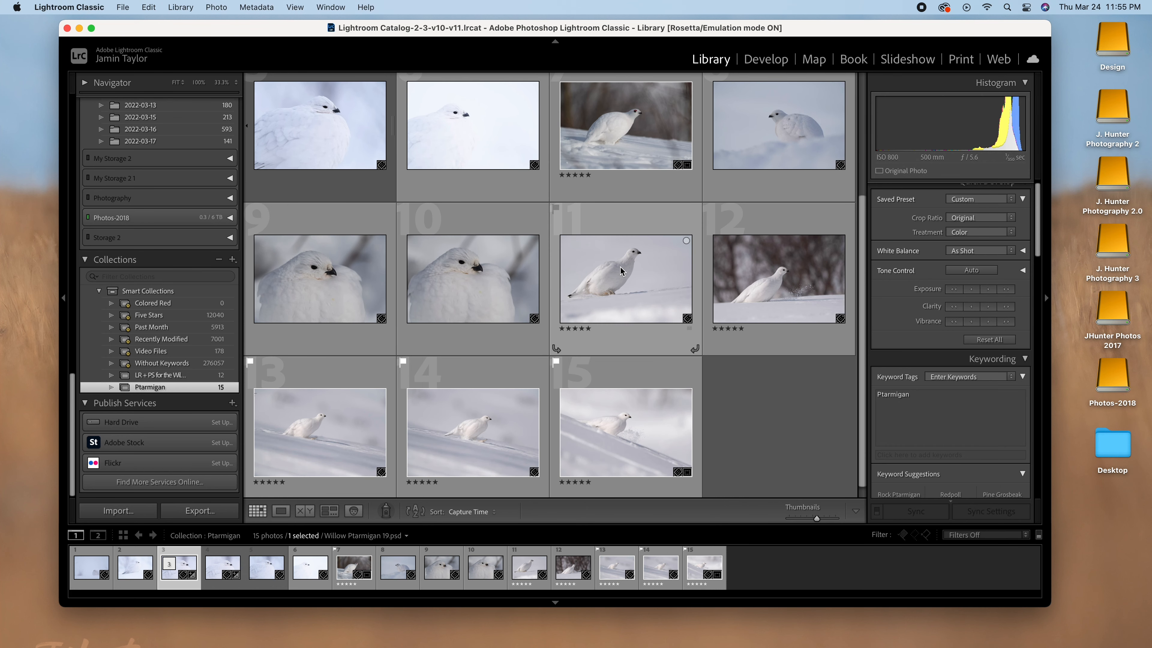
pyautogui.scroll(-1, 620, 271)
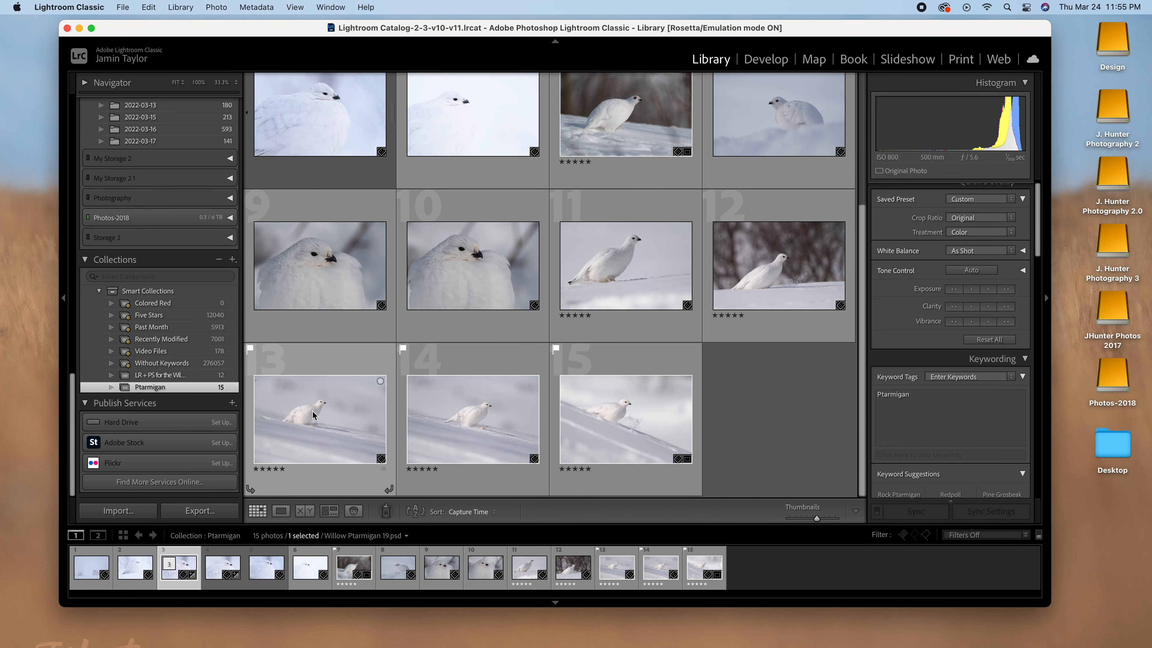
pyautogui.doubleClick(447, 413)
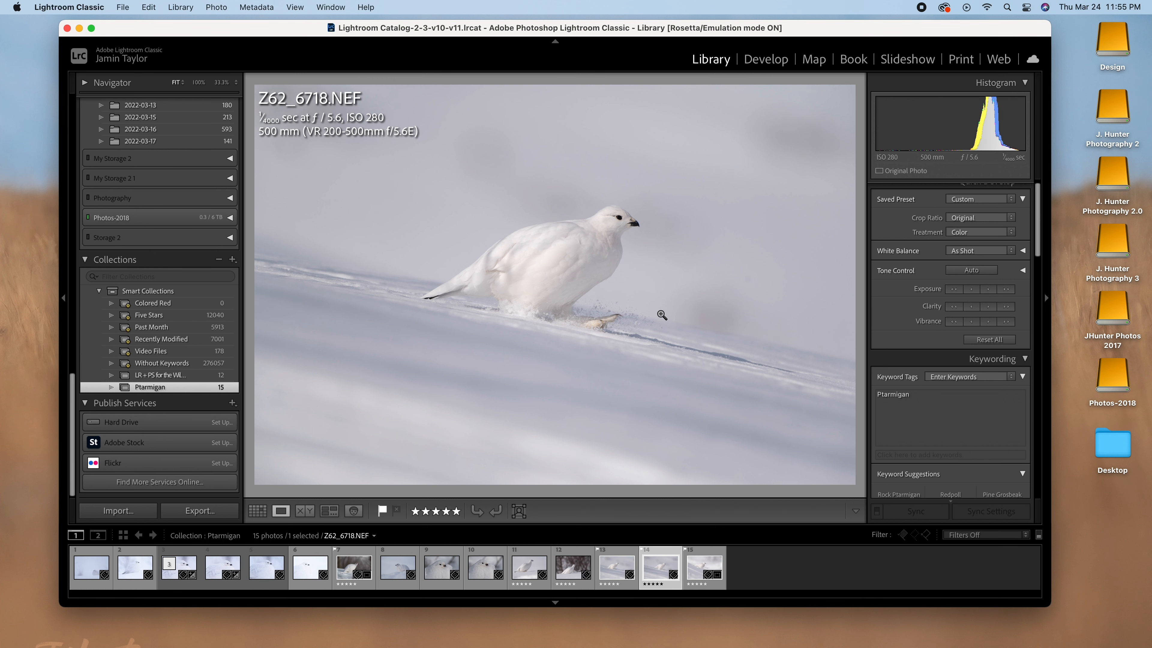
pyautogui.press('Right')
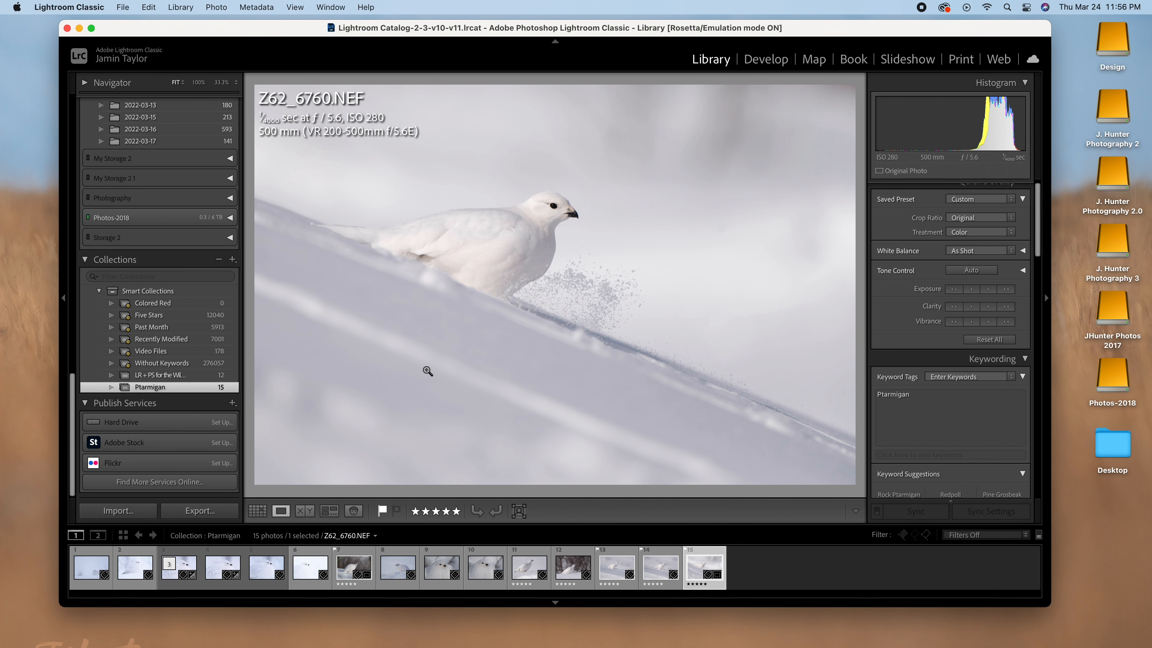
# Return to the collection's grid and view the ptarmigan close-up Z62_6486.NEF enlarged
pyautogui.click(257, 510)
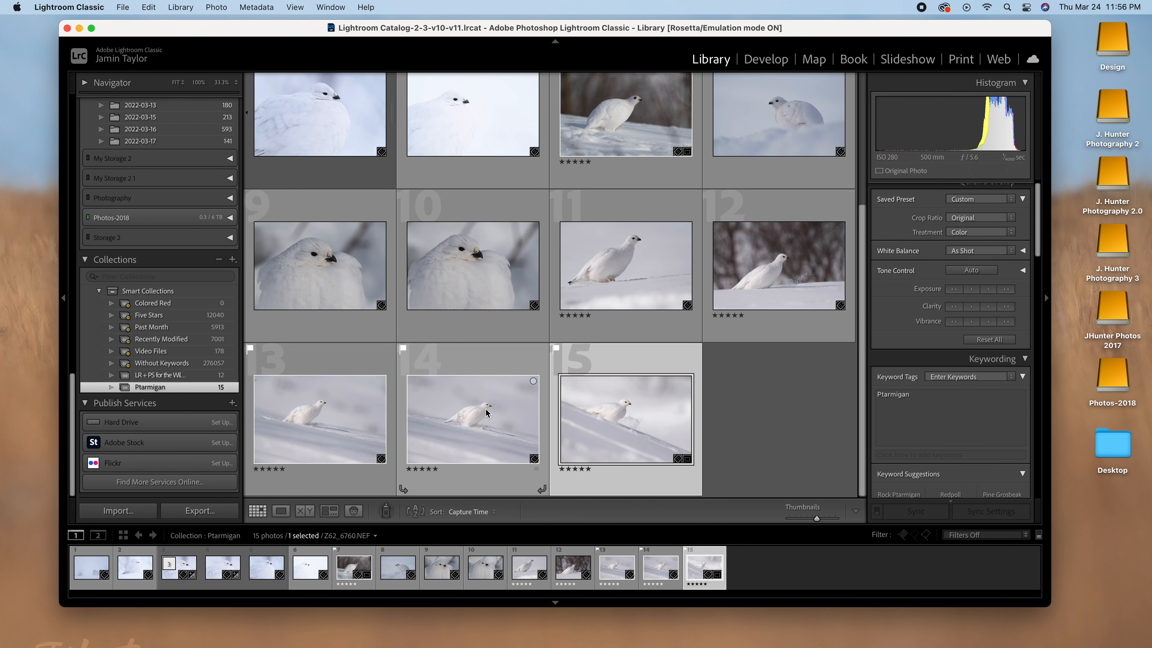
pyautogui.scroll(4, 484, 403)
pyautogui.scroll(-2, 478, 377)
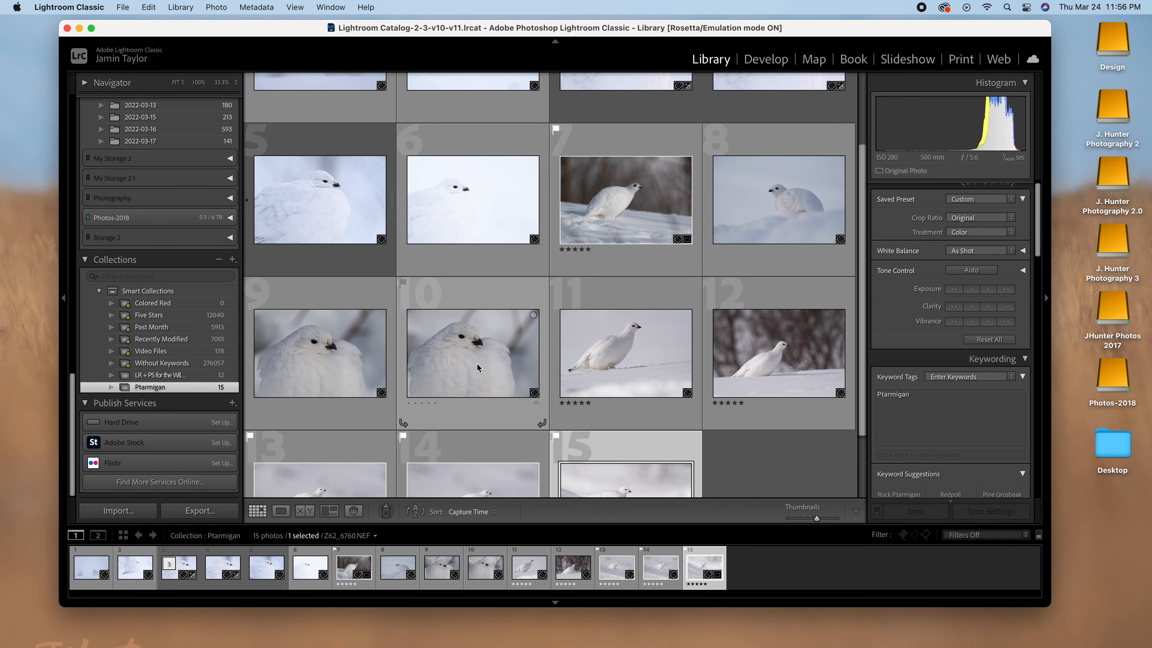
pyautogui.doubleClick(339, 358)
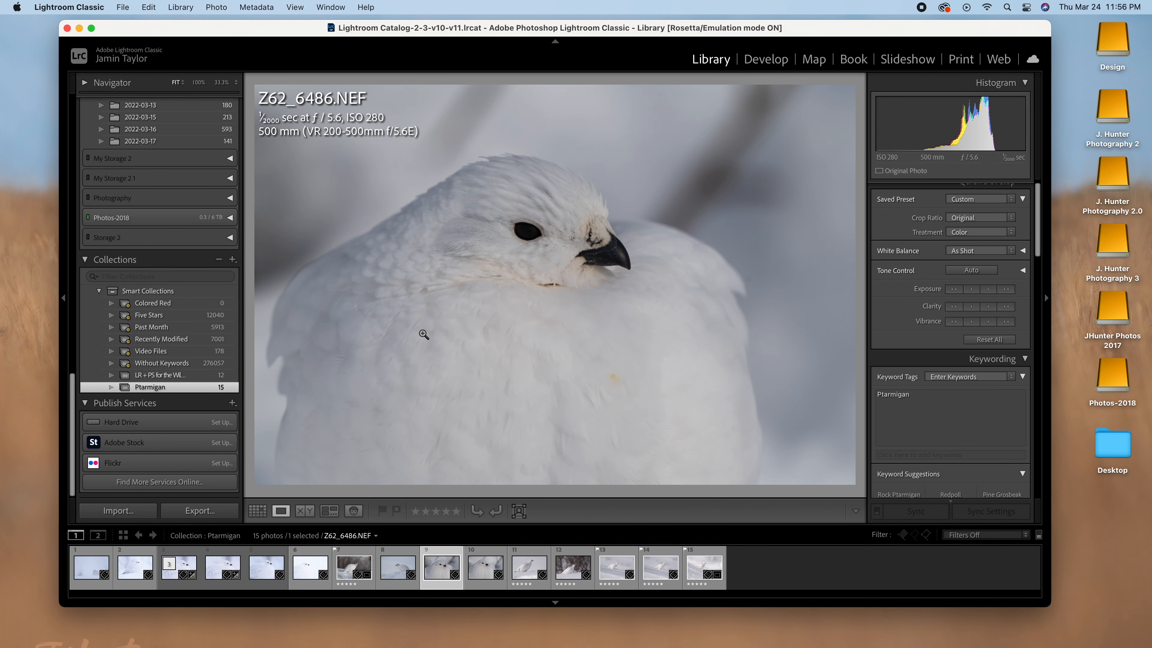
# View the ptarmigan photos Z62_6802.NEF and Z62_6646.NEF enlarged from the collection's grid, returning to the grid after each
pyautogui.click(258, 511)
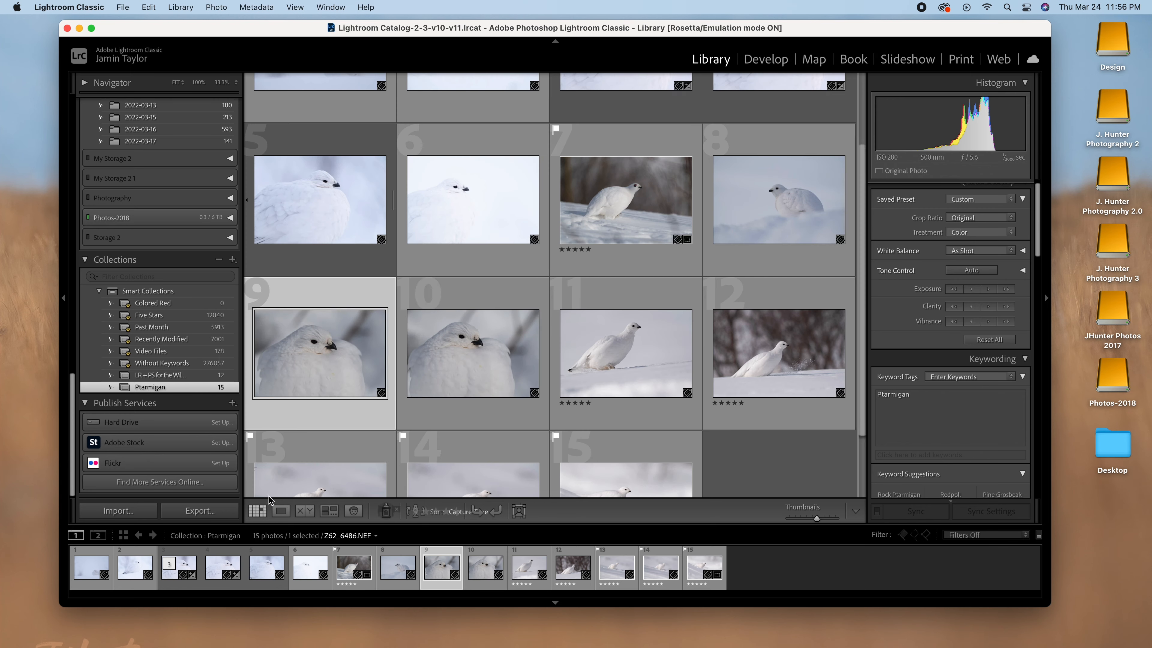
pyautogui.doubleClick(325, 155)
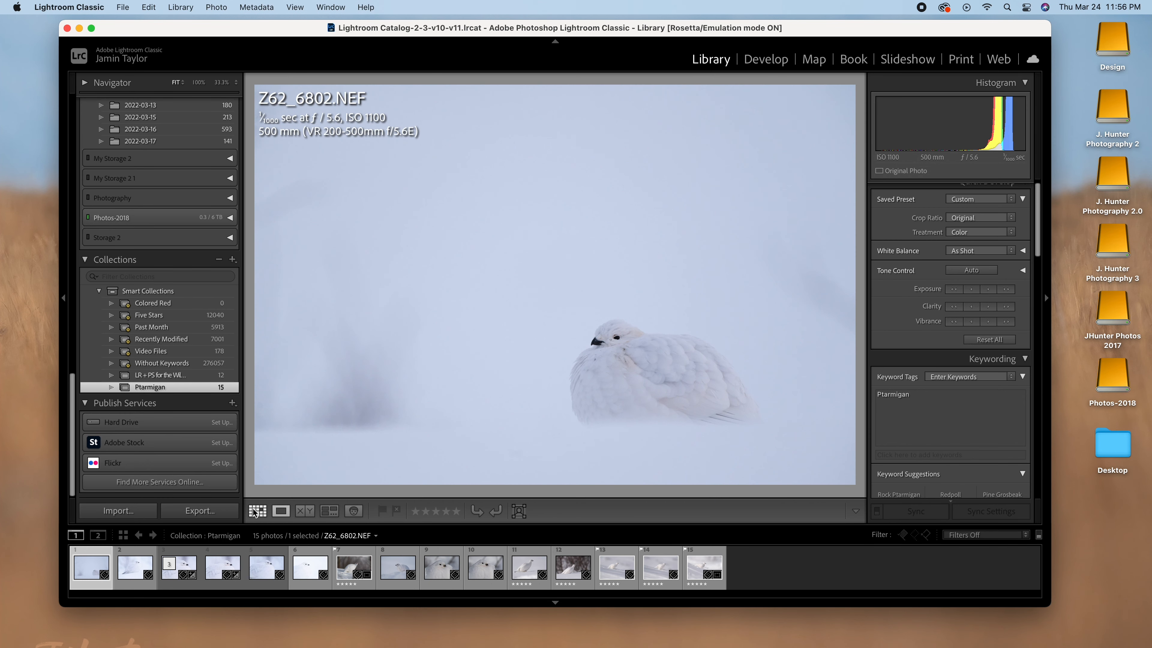
pyautogui.click(257, 511)
pyautogui.scroll(-5, 764, 300)
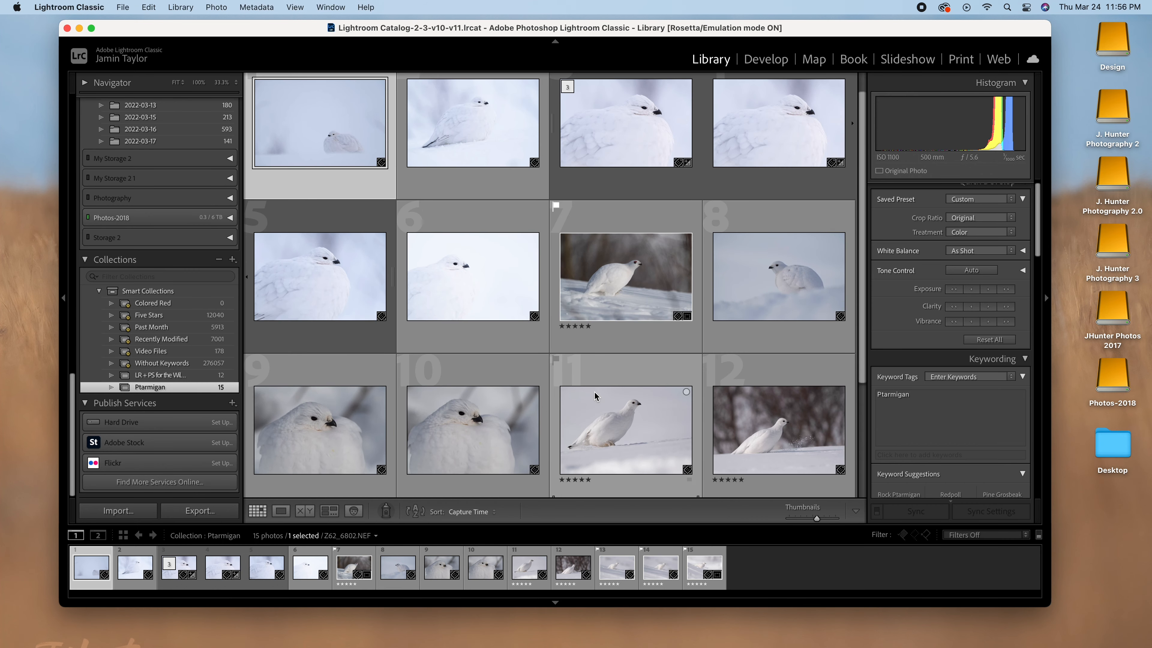
pyautogui.doubleClick(781, 280)
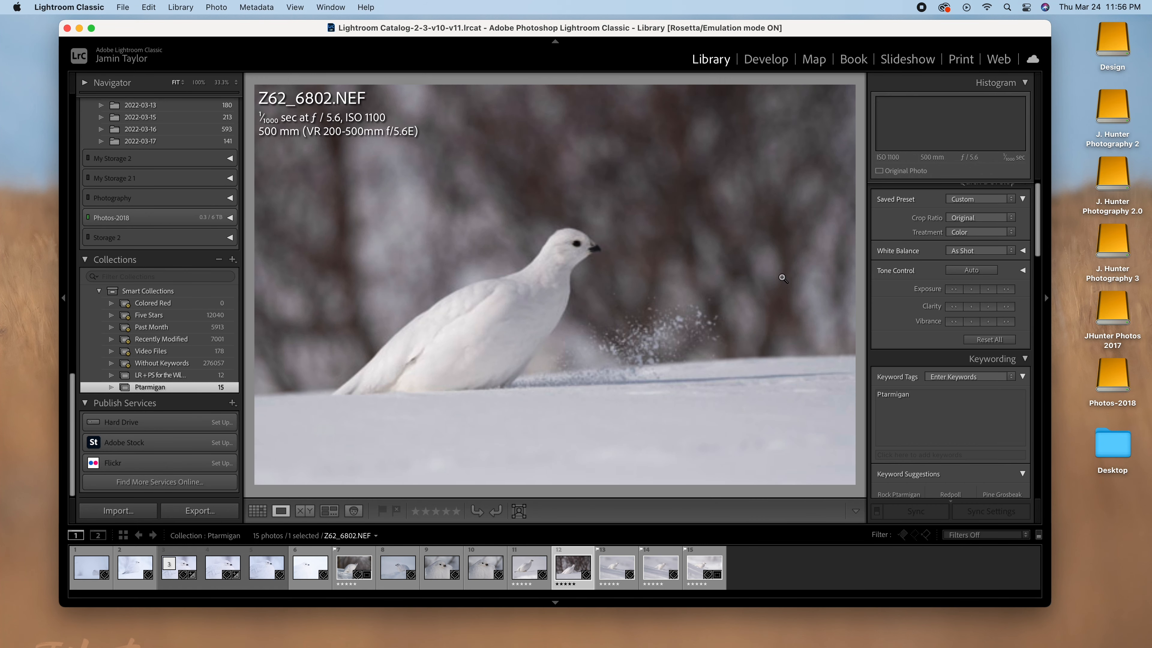
pyautogui.click(256, 511)
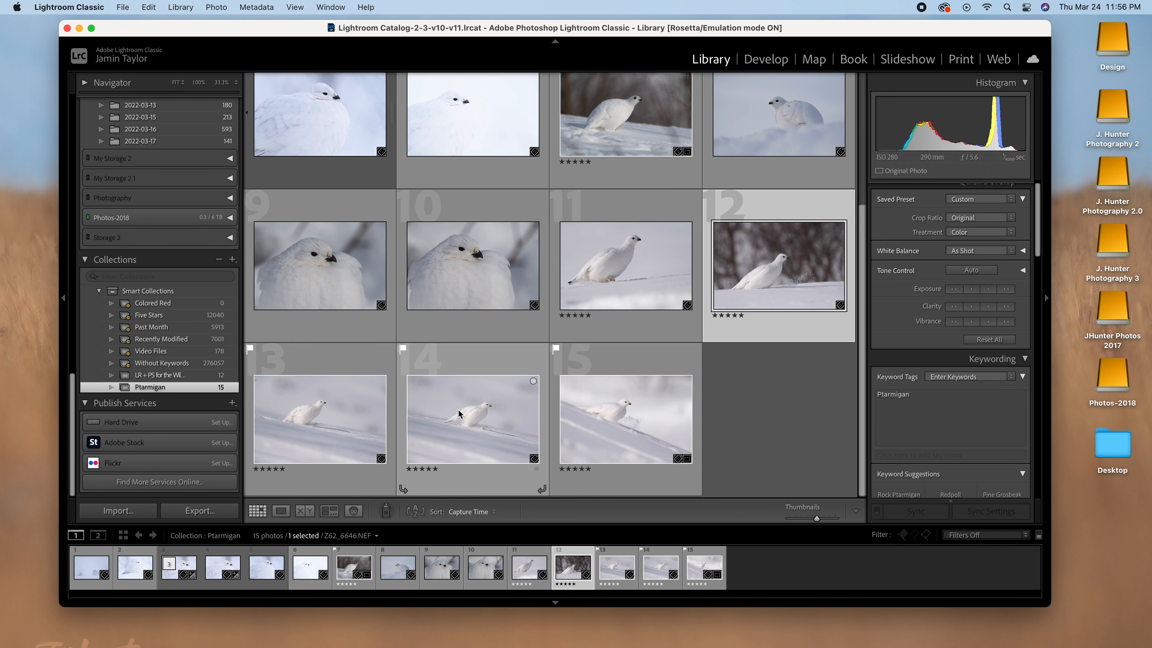
# Take Z62_6718.NEF into Develop and crop it tighter around the bird at the original aspect, repositioning the photo within the frame
pyautogui.doubleClick(616, 412)
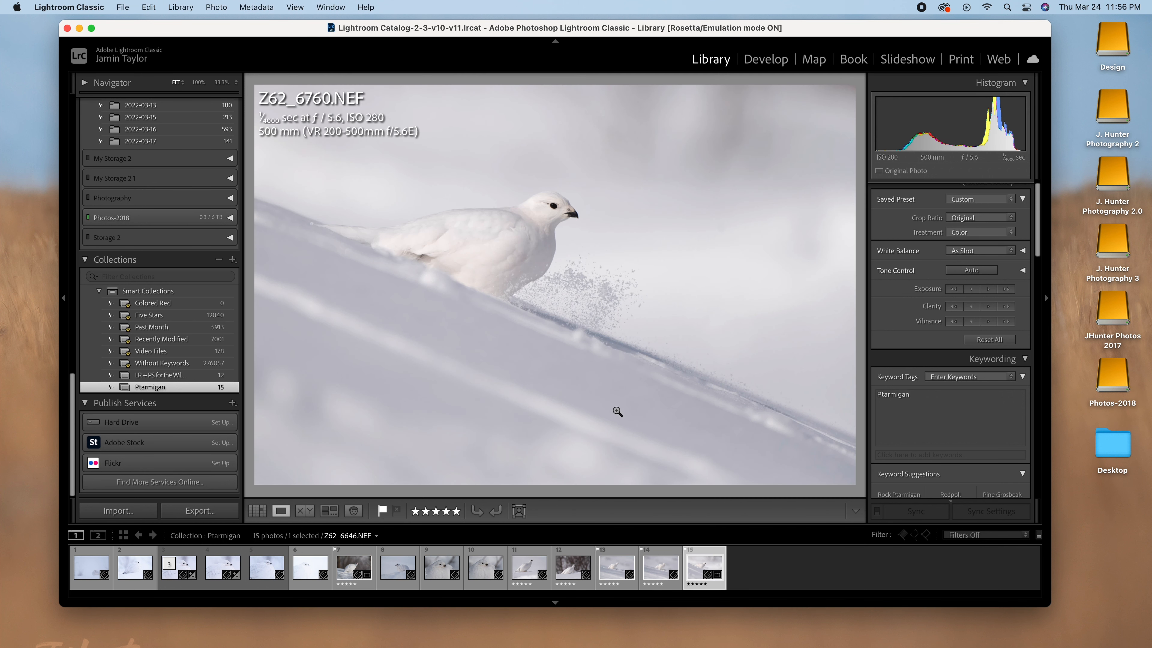
pyautogui.press('Left')
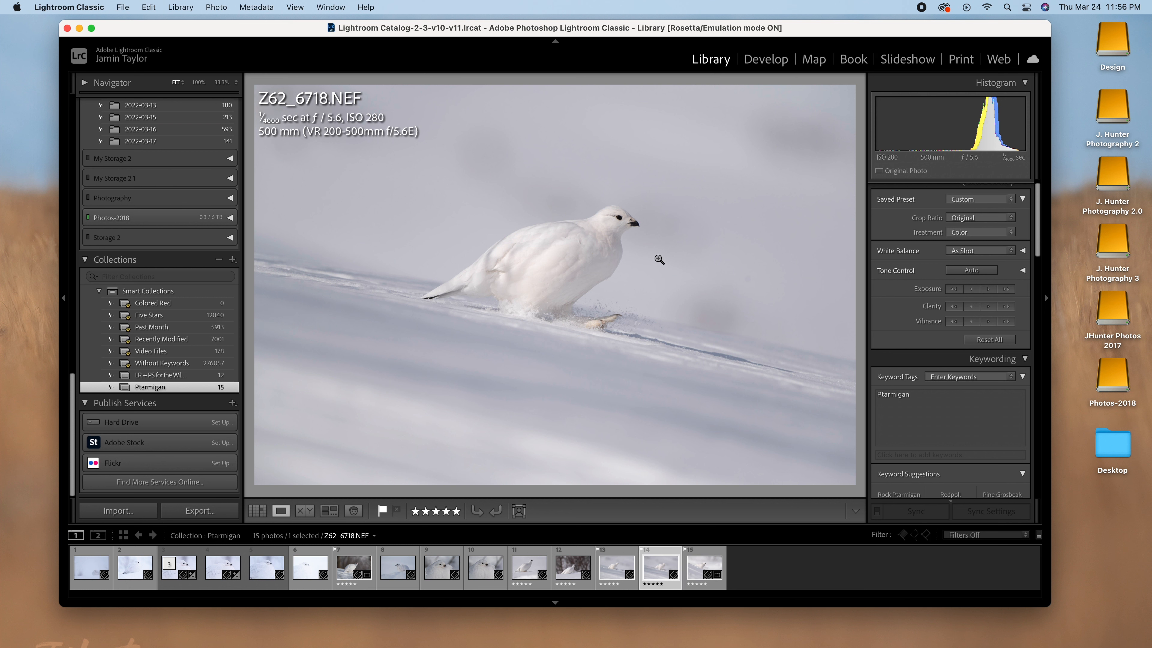
pyautogui.click(766, 59)
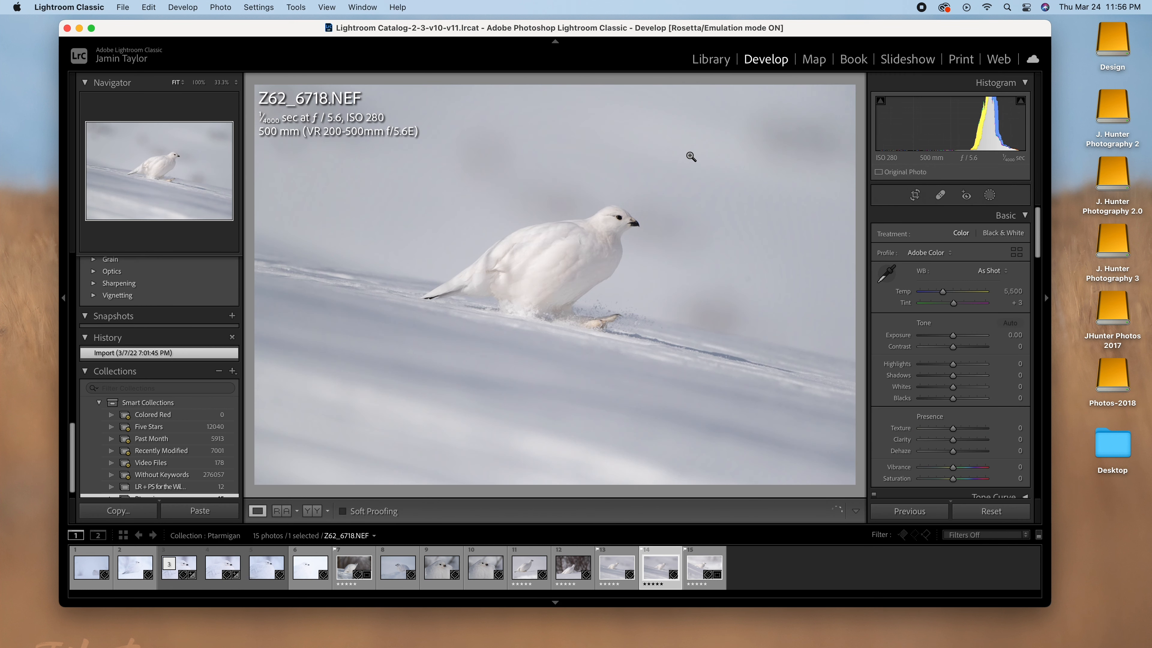
pyautogui.click(916, 195)
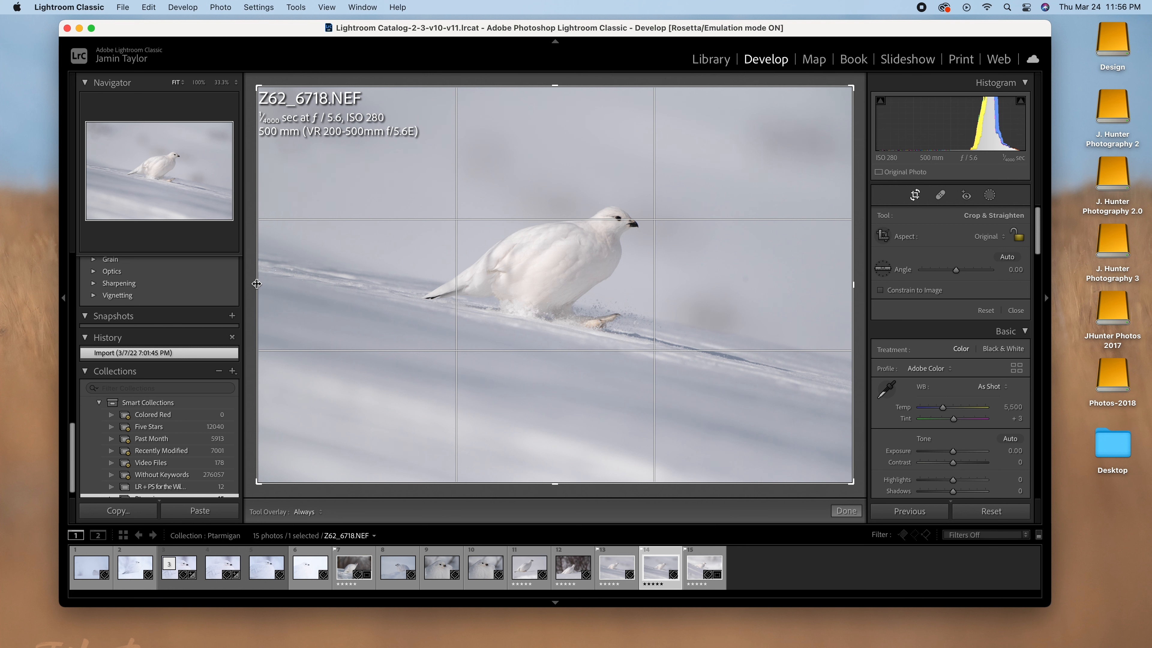
pyautogui.moveTo(257, 284); pyautogui.dragTo(371, 262)
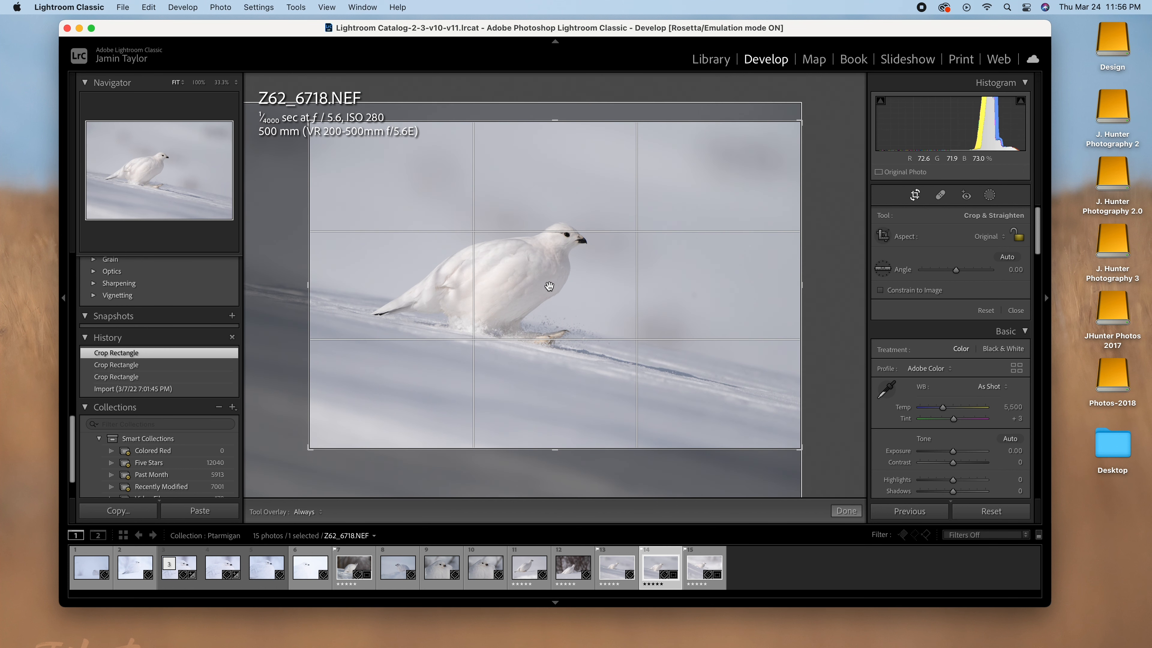
pyautogui.moveTo(550, 284)
pyautogui.mouseDown()
pyautogui.moveTo(543, 359)
pyautogui.moveTo(542, 301)
pyautogui.mouseUp()
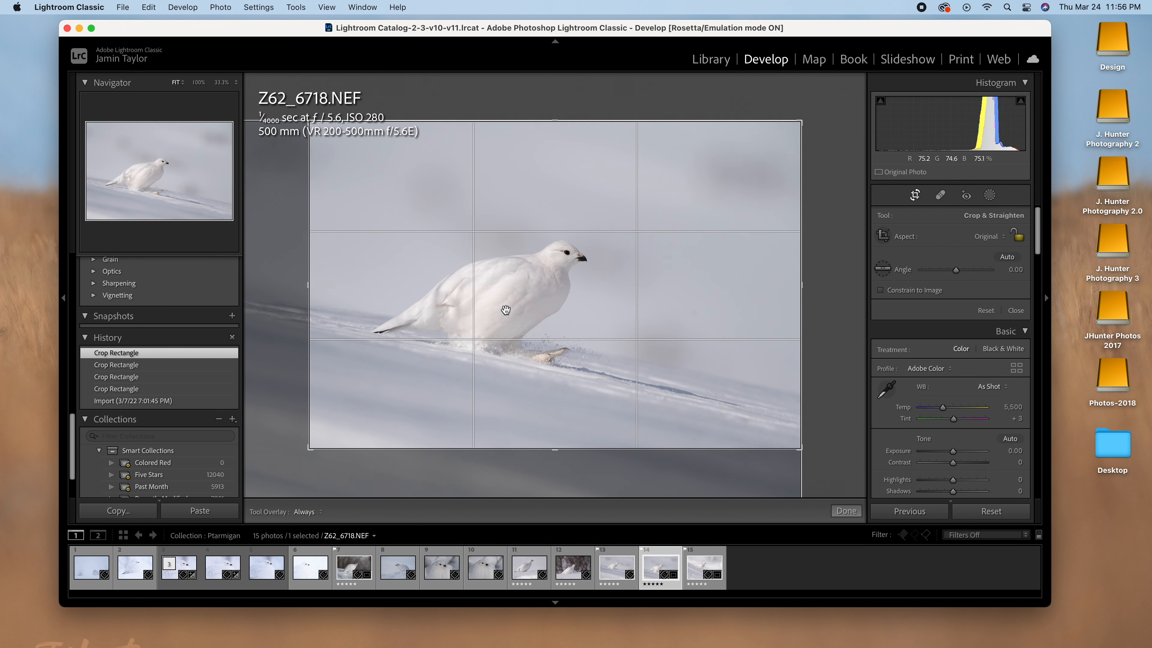
pyautogui.click(915, 197)
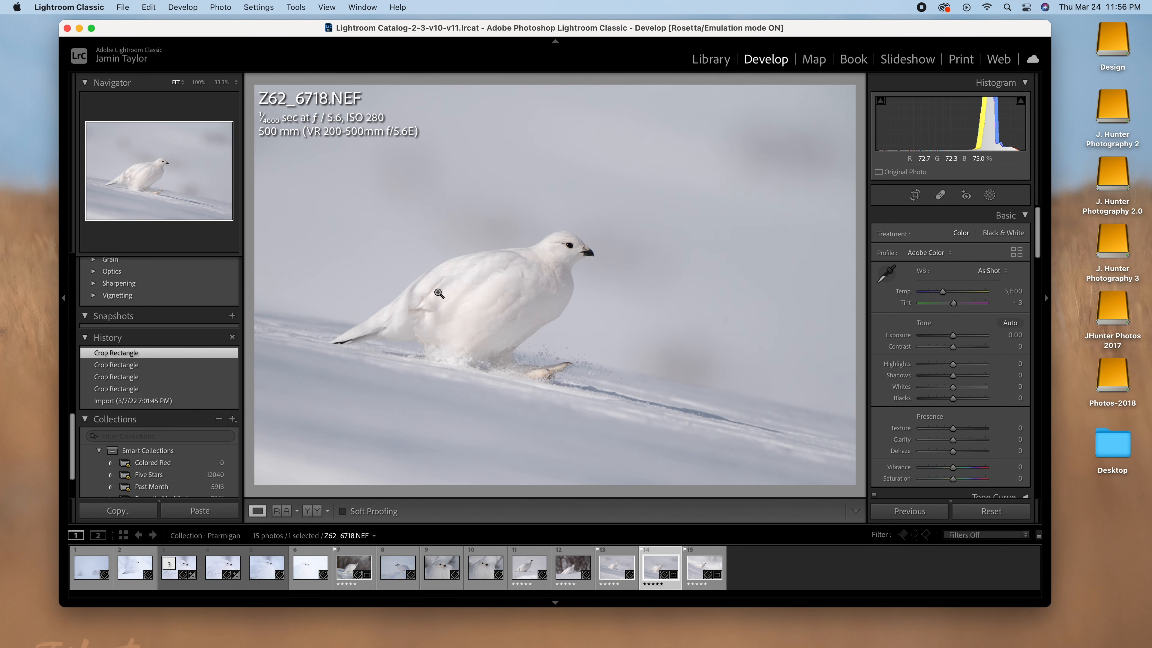
# Check the feathers at 100%, set exposure to +0.40 and contrast to +14, and try highlights at -53 before resetting them
pyautogui.click(490, 292)
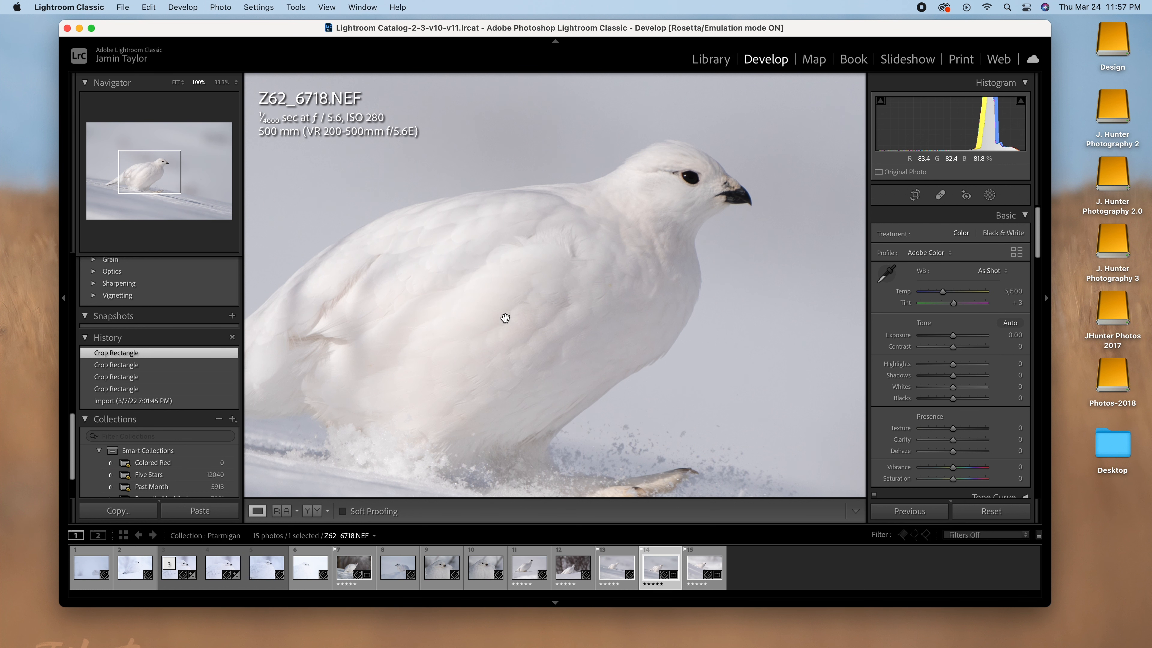
pyautogui.click(504, 318)
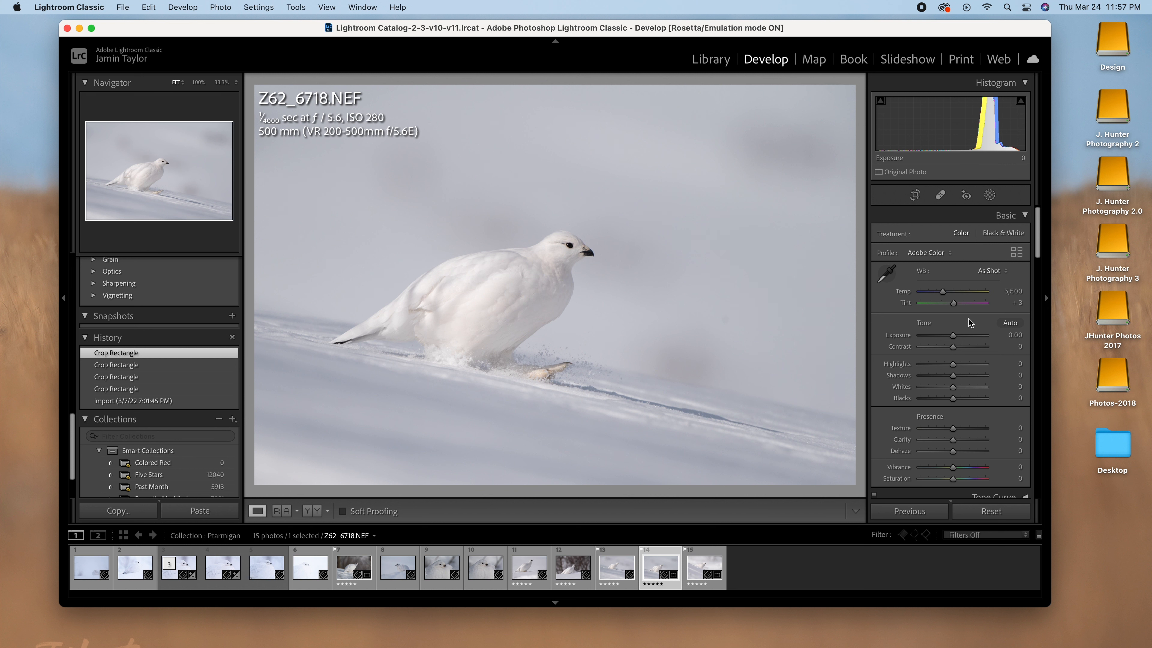
pyautogui.moveTo(955, 338); pyautogui.dragTo(956, 338)
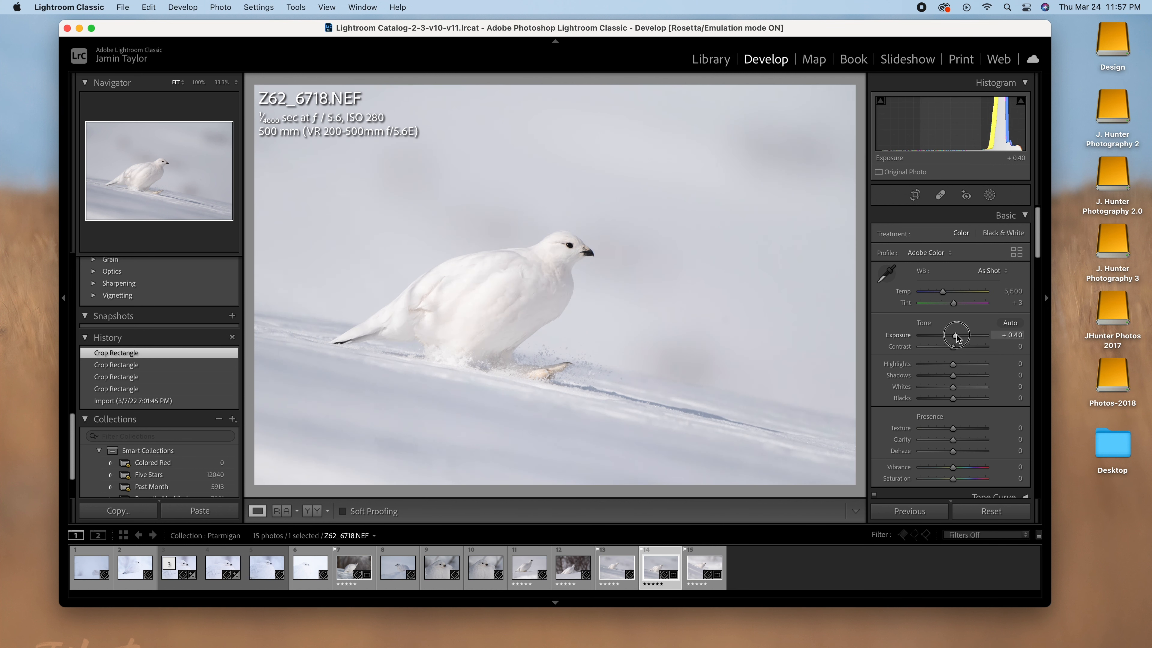
pyautogui.click(951, 346)
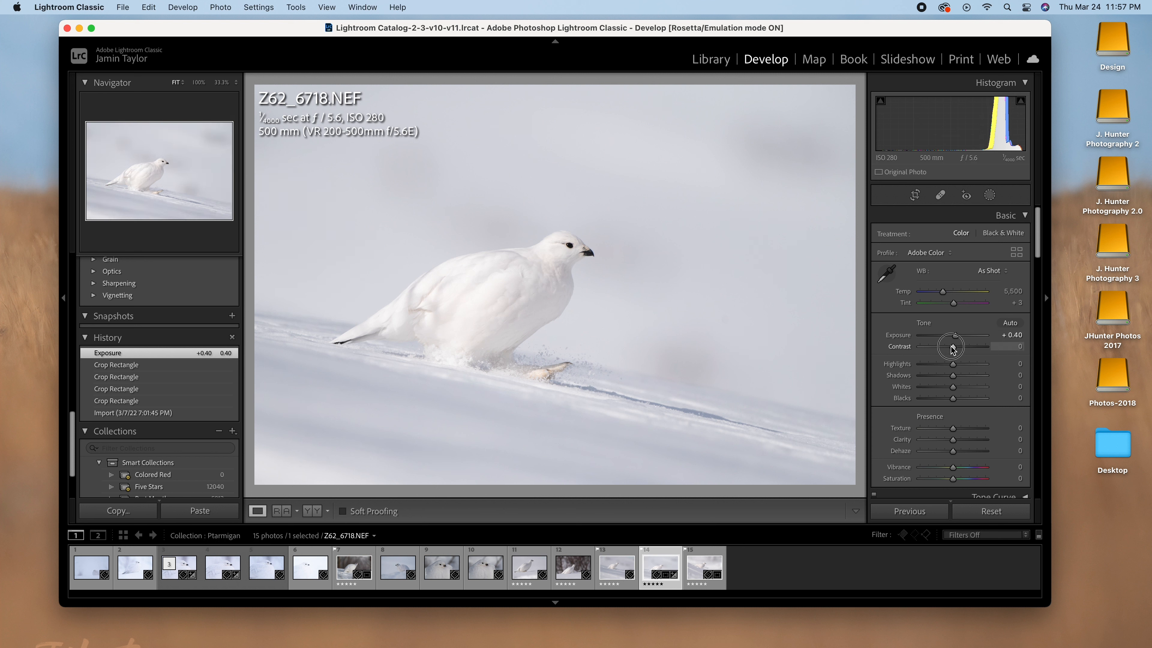
pyautogui.moveTo(952, 348); pyautogui.dragTo(934, 366)
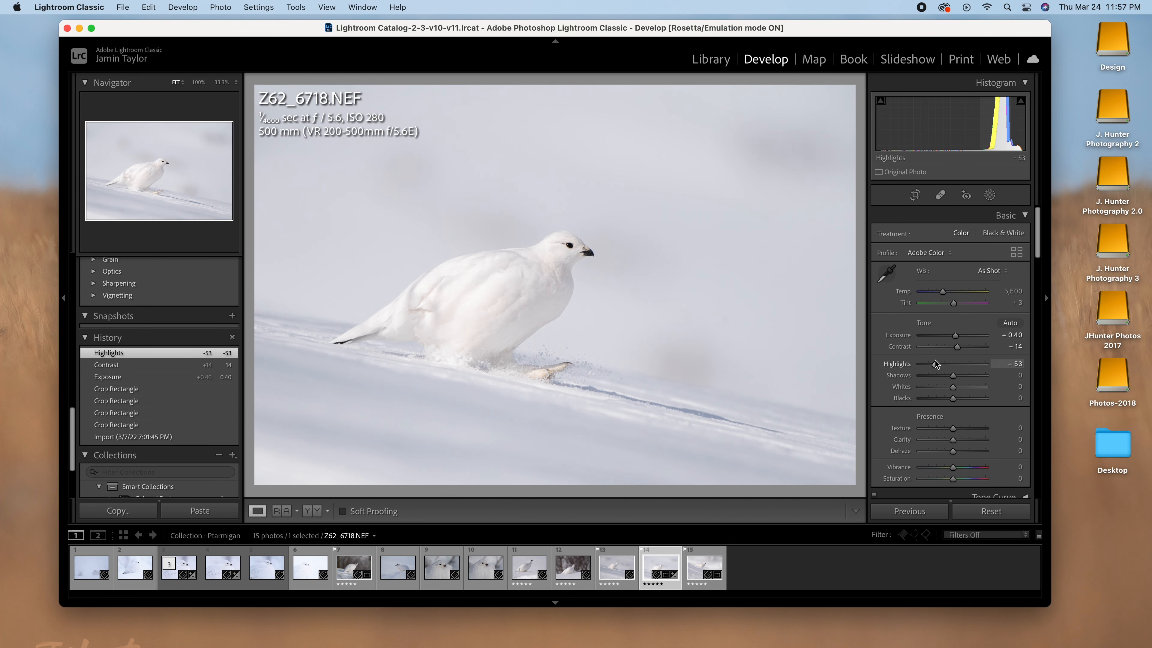
pyautogui.doubleClick(897, 363)
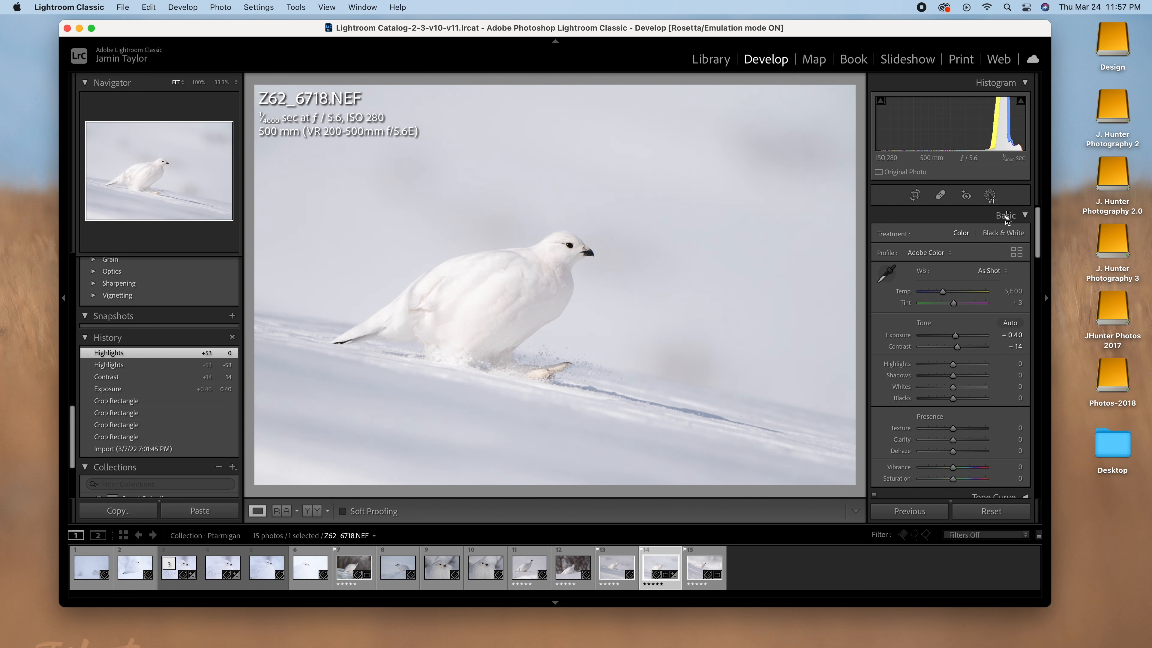
# Create a Select Subject mask on the ptarmigan and lower its highlights to -100
pyautogui.click(990, 196)
pyautogui.click(901, 235)
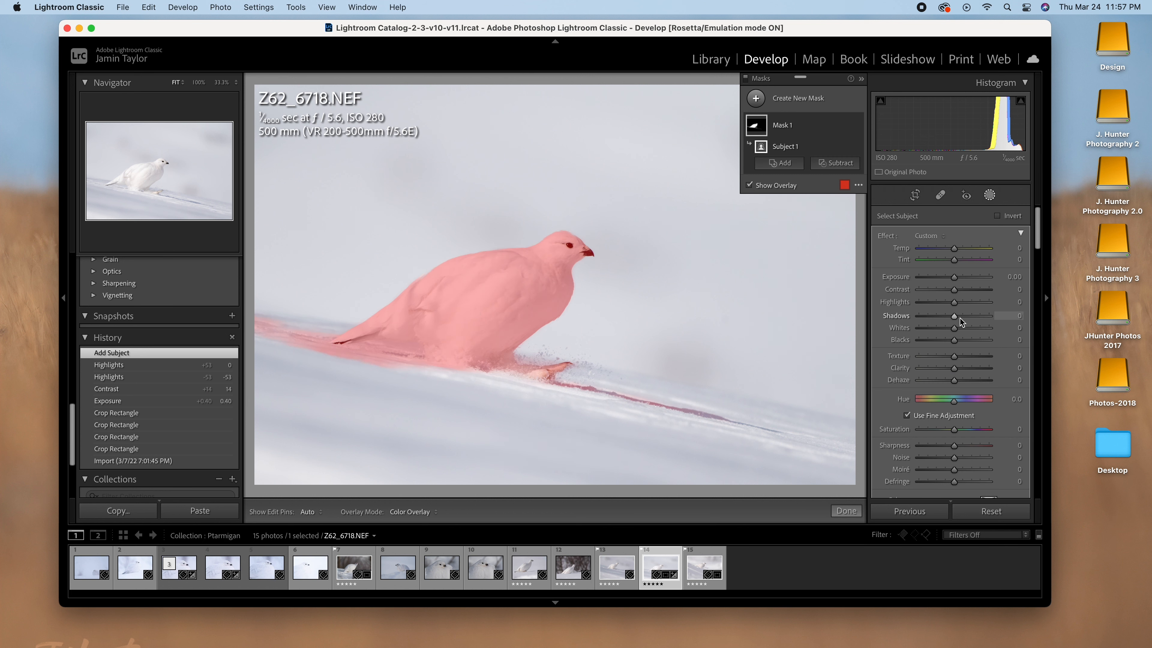
pyautogui.click(954, 302)
pyautogui.moveTo(954, 303); pyautogui.dragTo(905, 309)
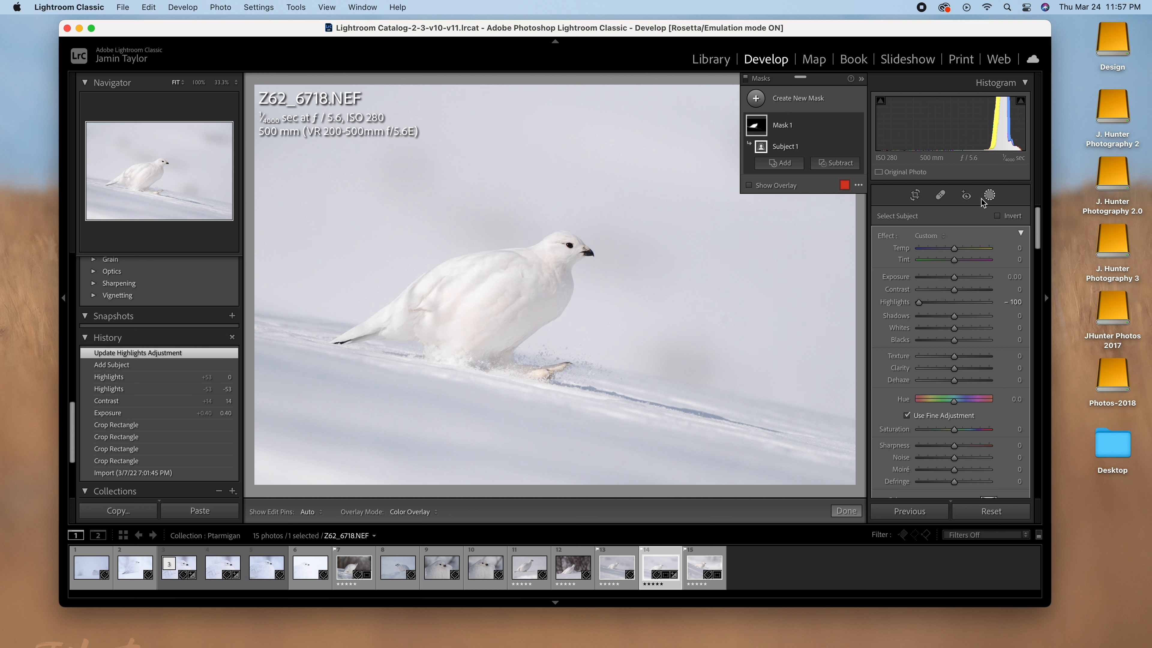
pyautogui.click(989, 195)
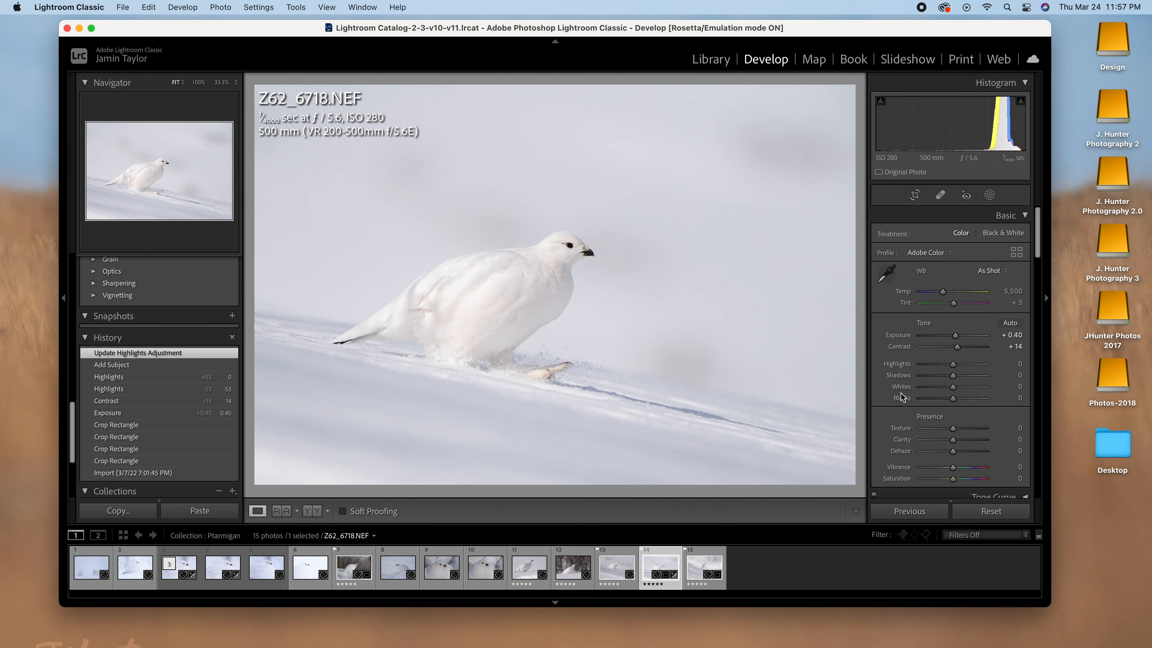
# Raise the overall exposure to +0.50 and inspect the bird's feather detail at 100%
pyautogui.moveTo(956, 336); pyautogui.dragTo(957, 336)
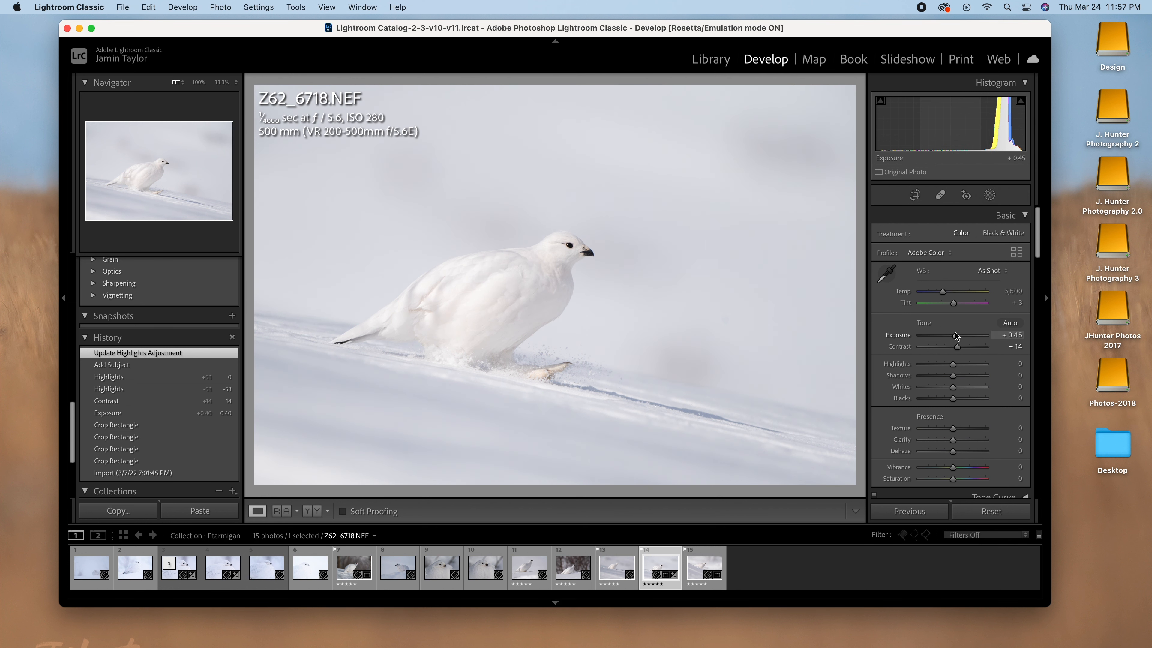
pyautogui.click(565, 301)
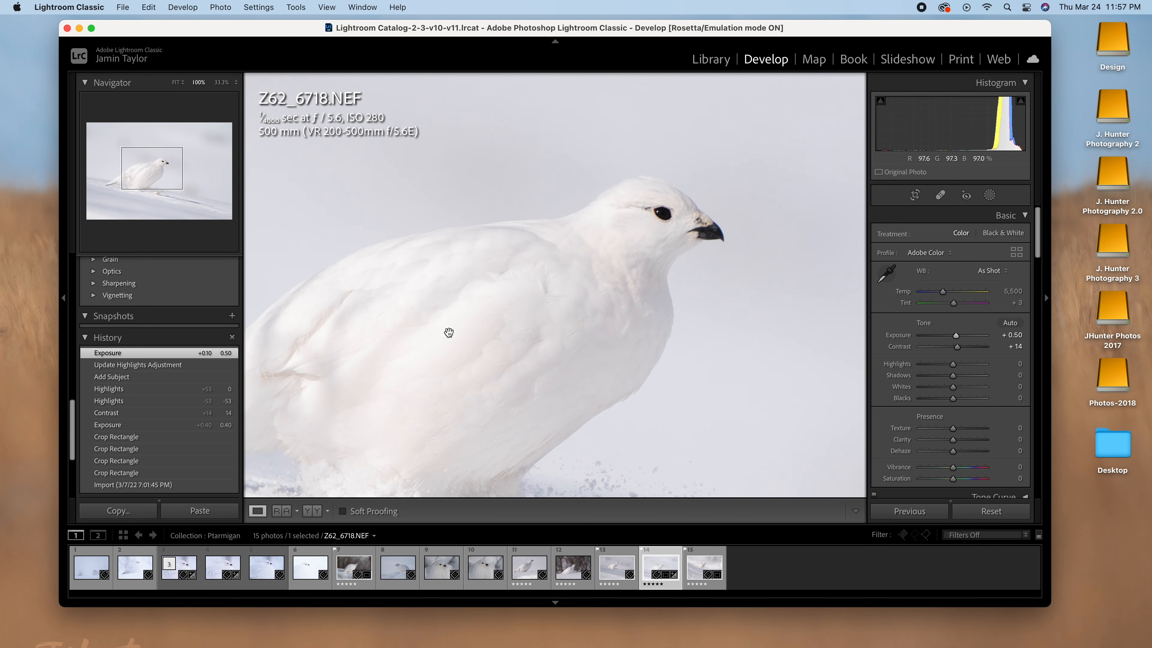
pyautogui.click(459, 343)
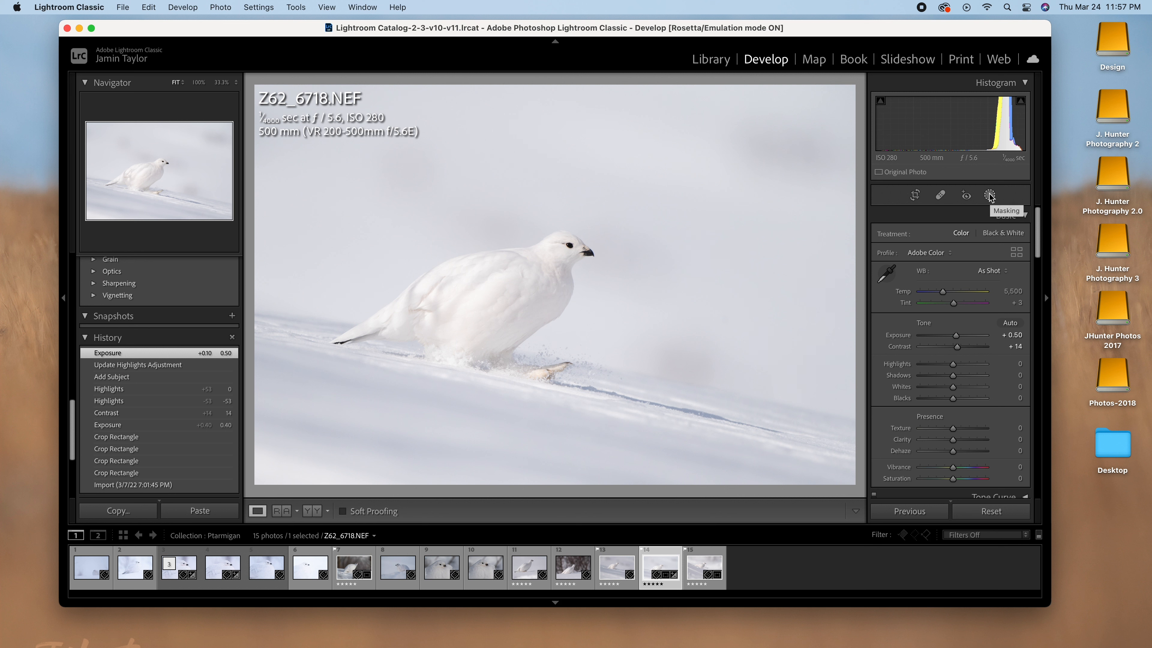
# Add a linear gradient mask over the foreground snow along the slope, with clarity -100 and exposure 0.47, and refine the gradient's position
pyautogui.click(990, 195)
pyautogui.click(754, 101)
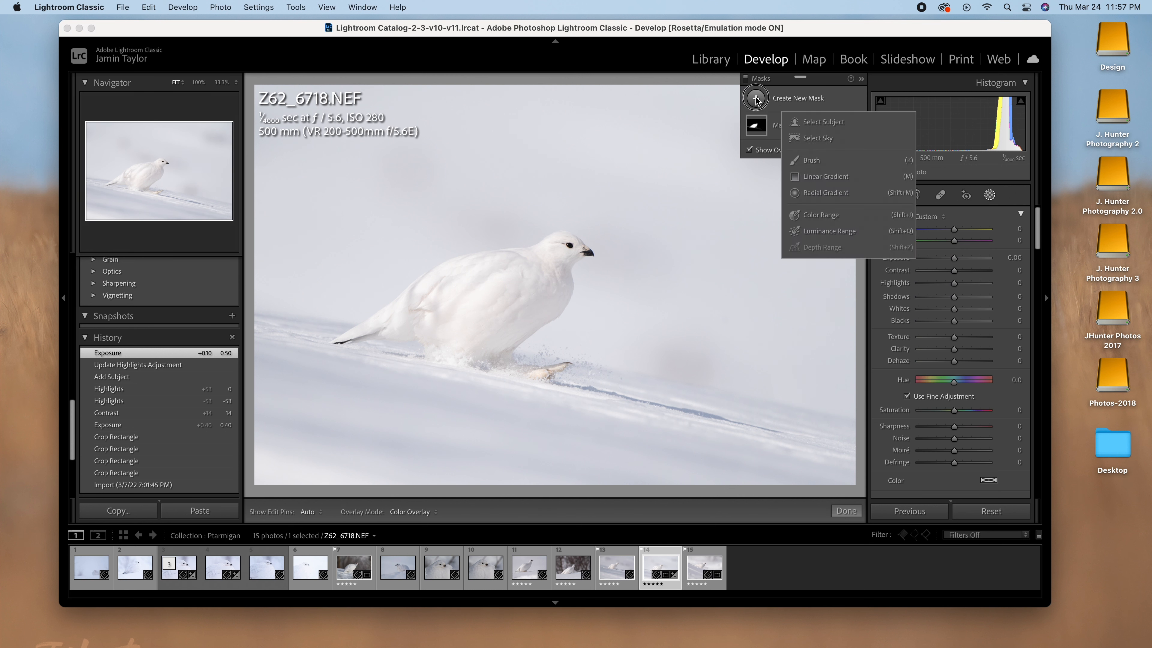
pyautogui.click(807, 178)
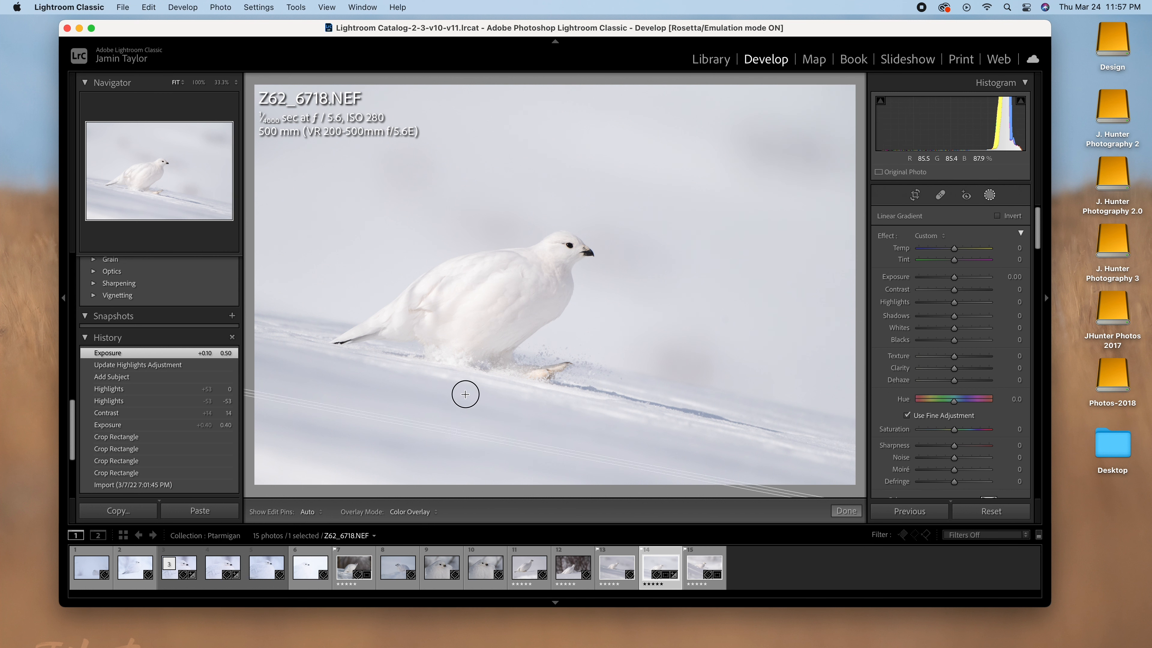
pyautogui.moveTo(455, 433); pyautogui.dragTo(463, 383)
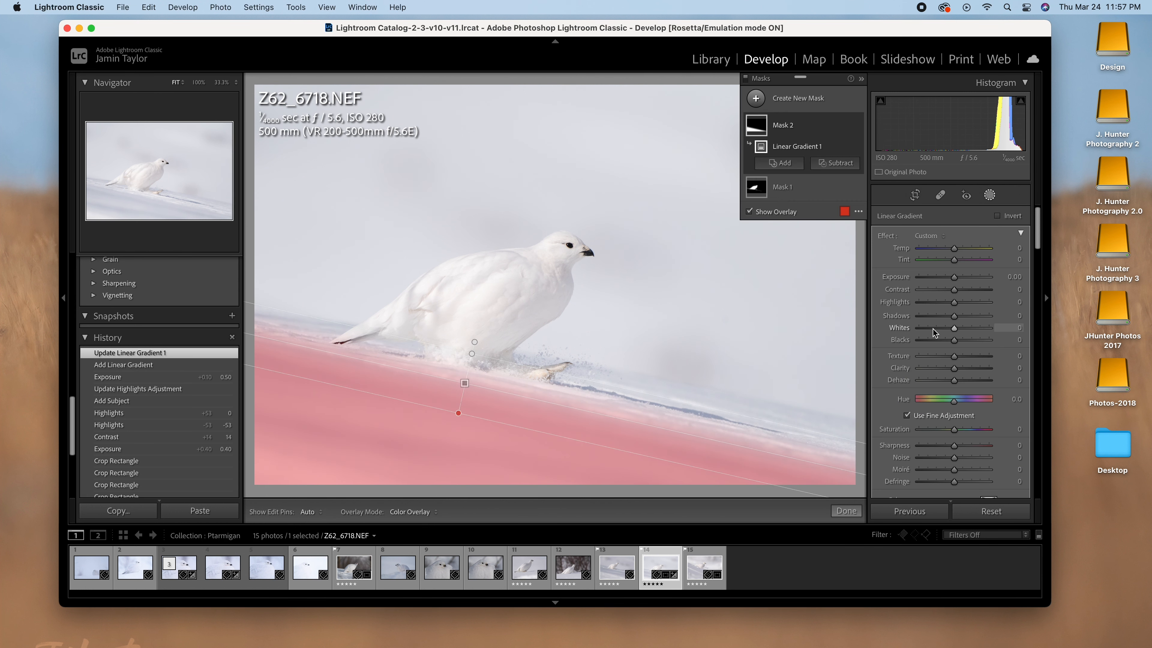
pyautogui.moveTo(951, 371); pyautogui.dragTo(889, 371)
pyautogui.moveTo(954, 276); pyautogui.dragTo(959, 279)
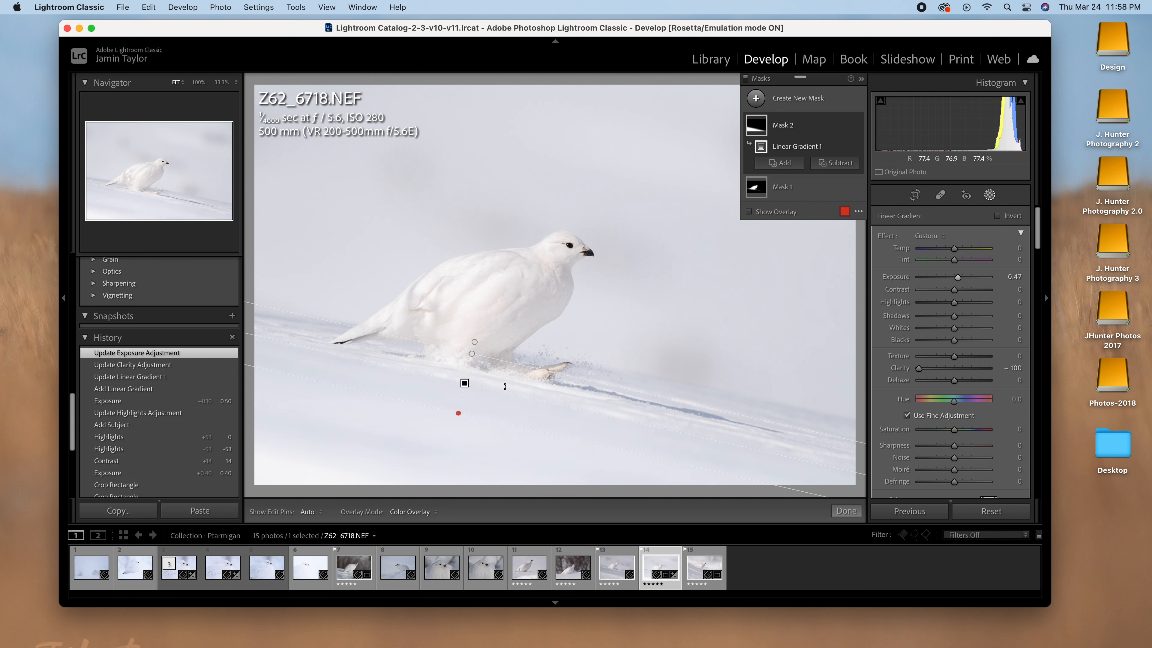
pyautogui.moveTo(472, 354); pyautogui.dragTo(476, 338)
pyautogui.click(989, 194)
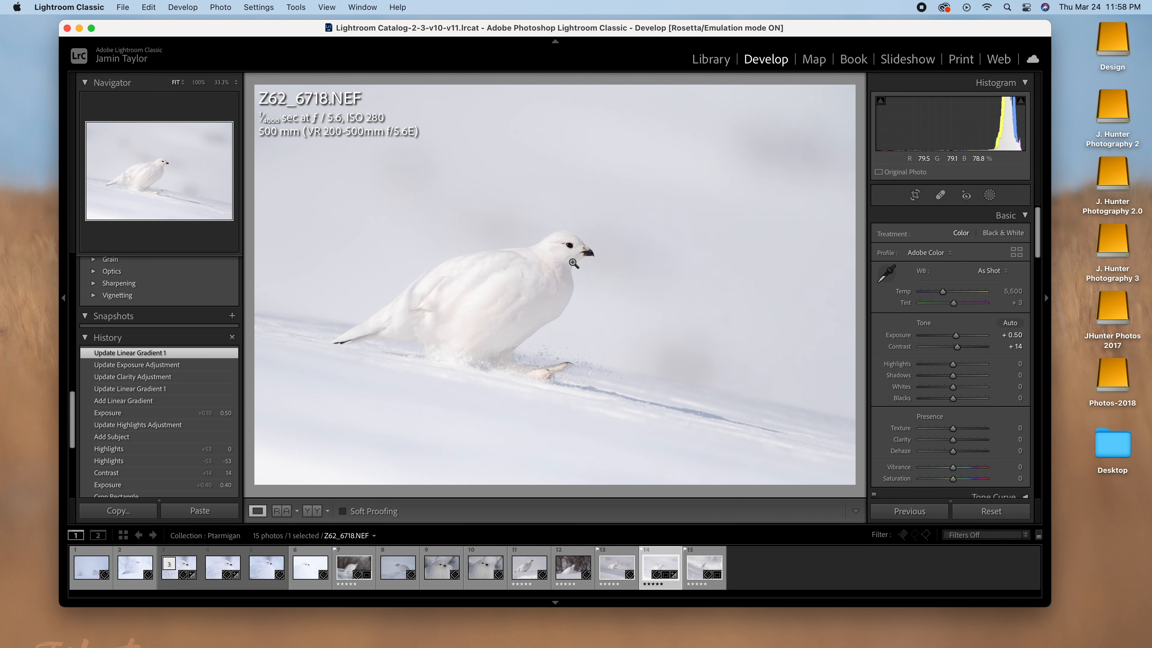
# Send the adjusted Z62_6718.NEF to Adobe Photoshop 2022 for editing
pyautogui.rightClick(572, 260)
pyautogui.moveTo(592, 368)
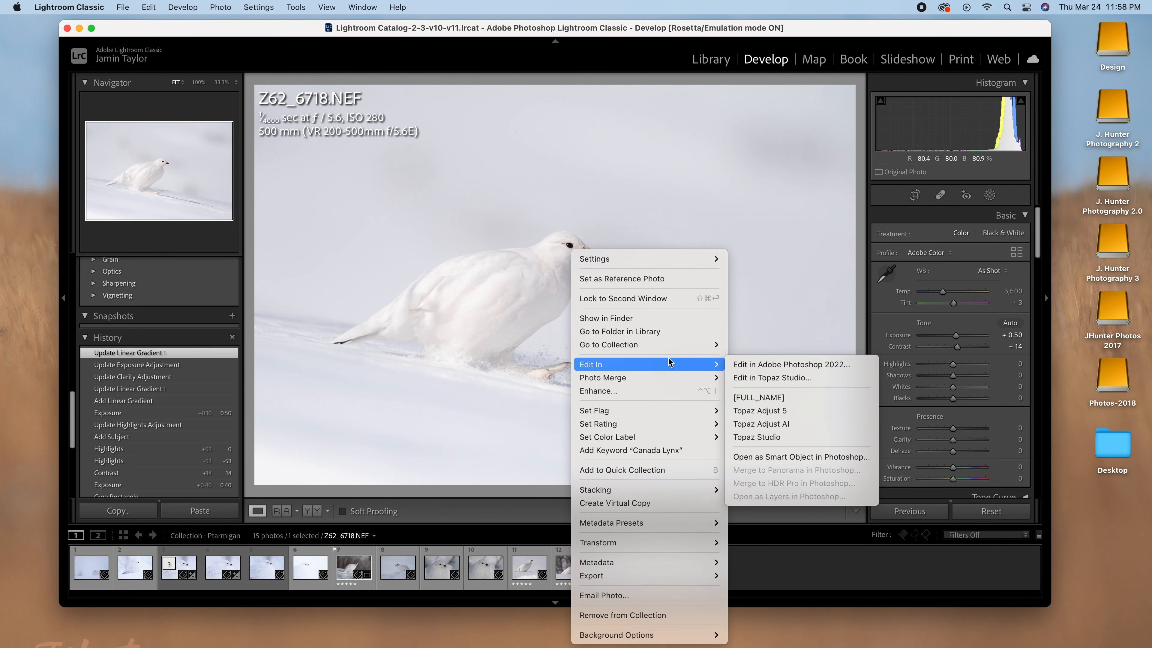
pyautogui.click(784, 365)
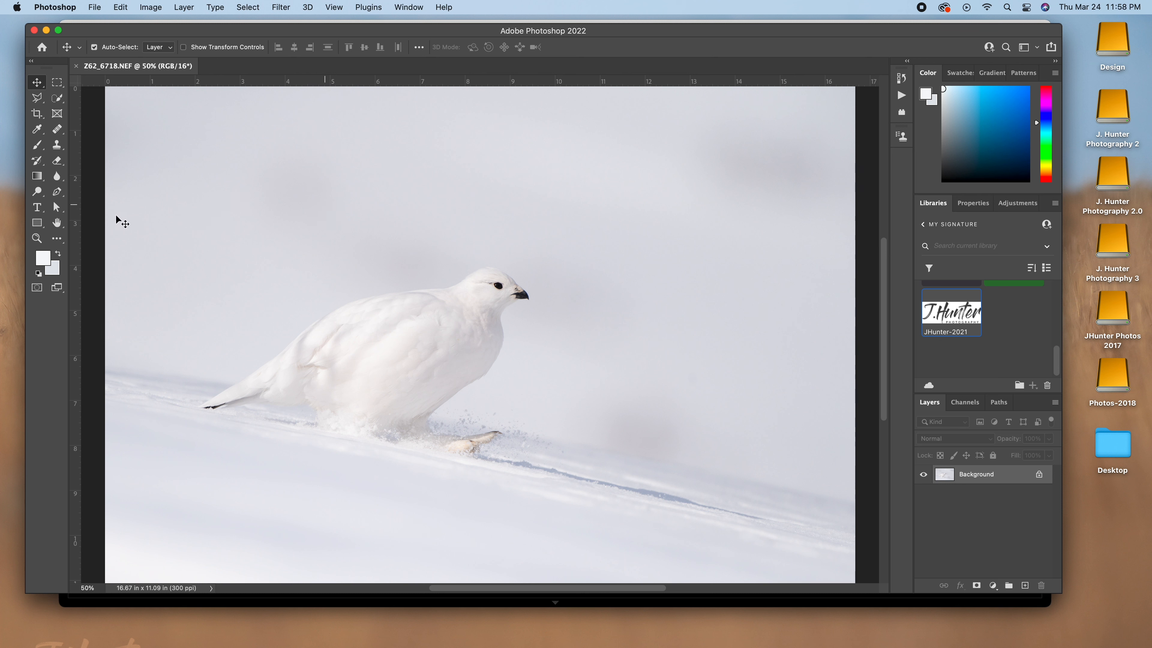
# Brighten the ptarmigan's eye with the Dodge tool set to Shadows at 100% exposure, using a brush size of 10
pyautogui.click(37, 191)
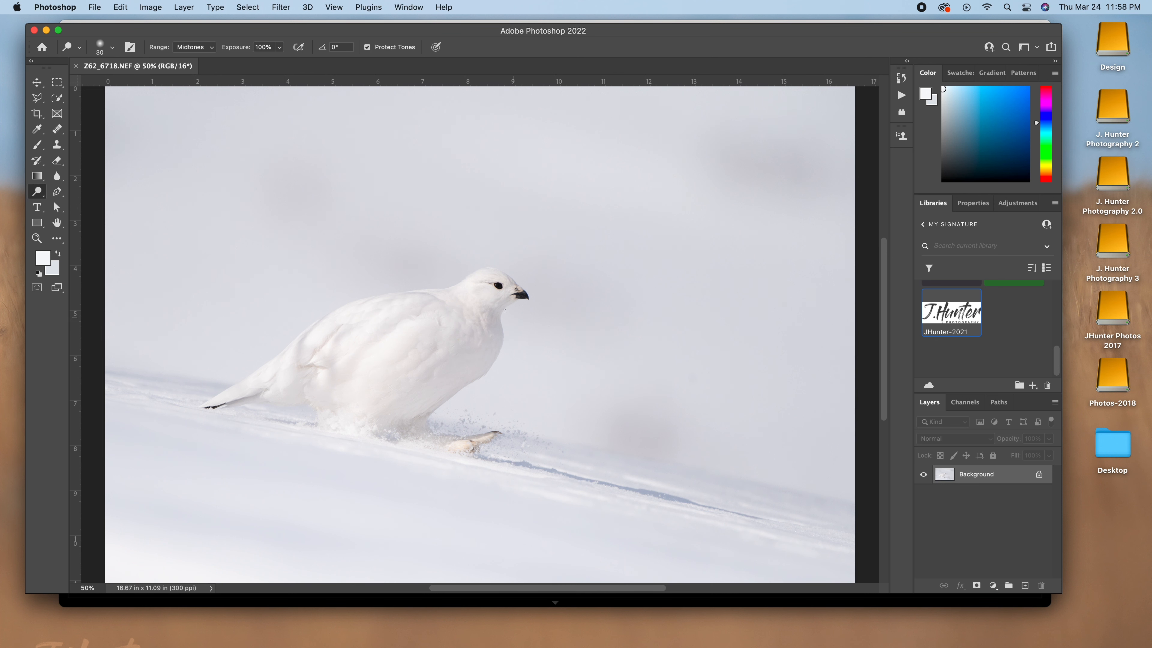
pyautogui.press('super+equal')
pyautogui.press('super+equal')
pyautogui.press('super+equal')
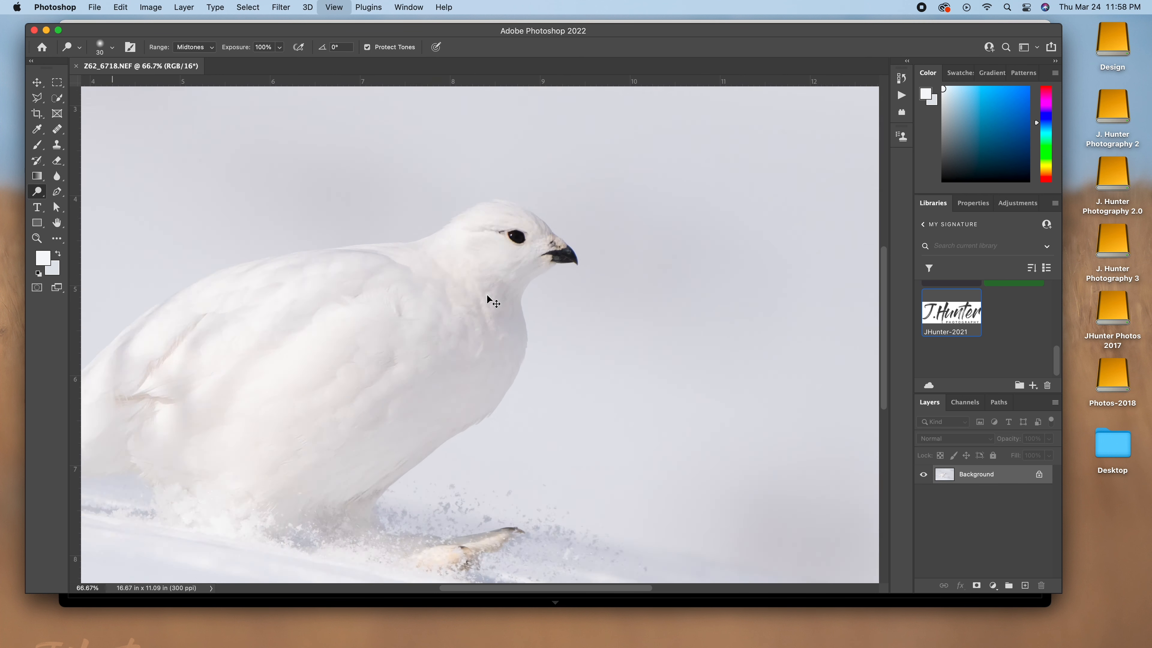
pyautogui.moveTo(504, 260); pyautogui.dragTo(501, 411)
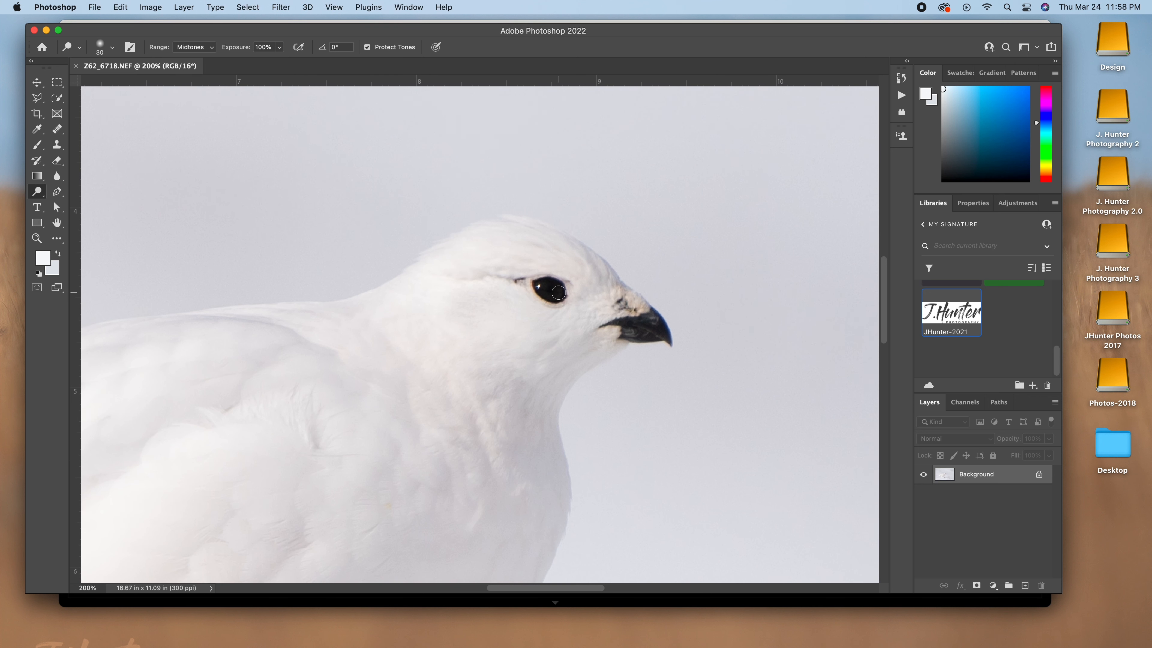
pyautogui.press('[')
pyautogui.click(207, 47)
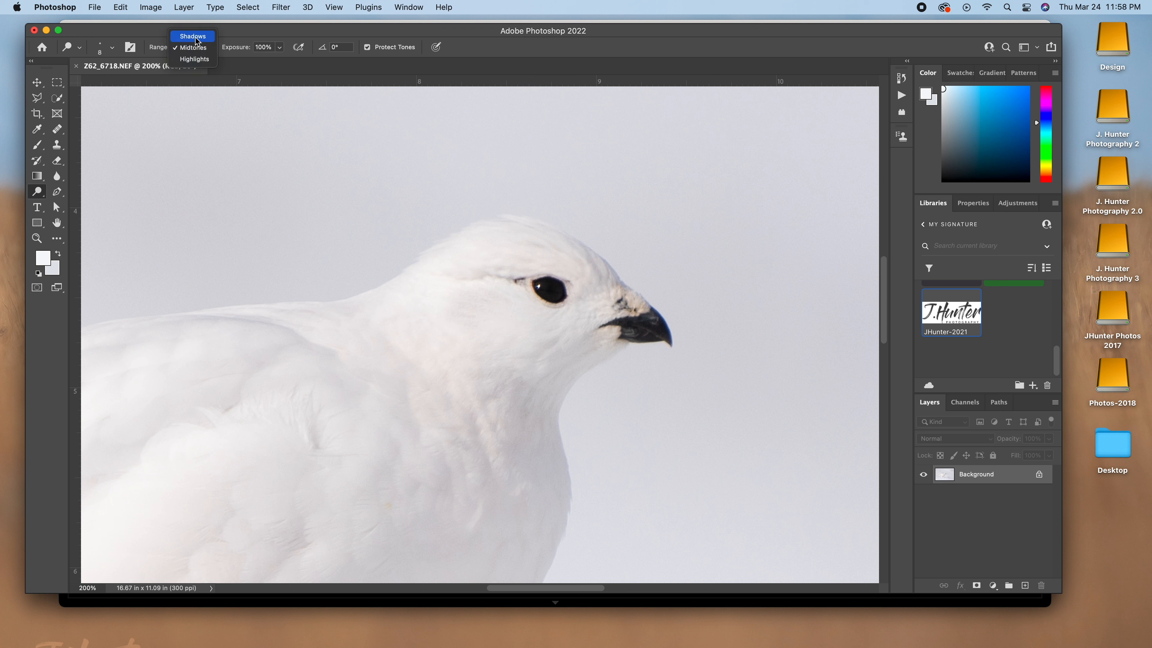
pyautogui.click(191, 35)
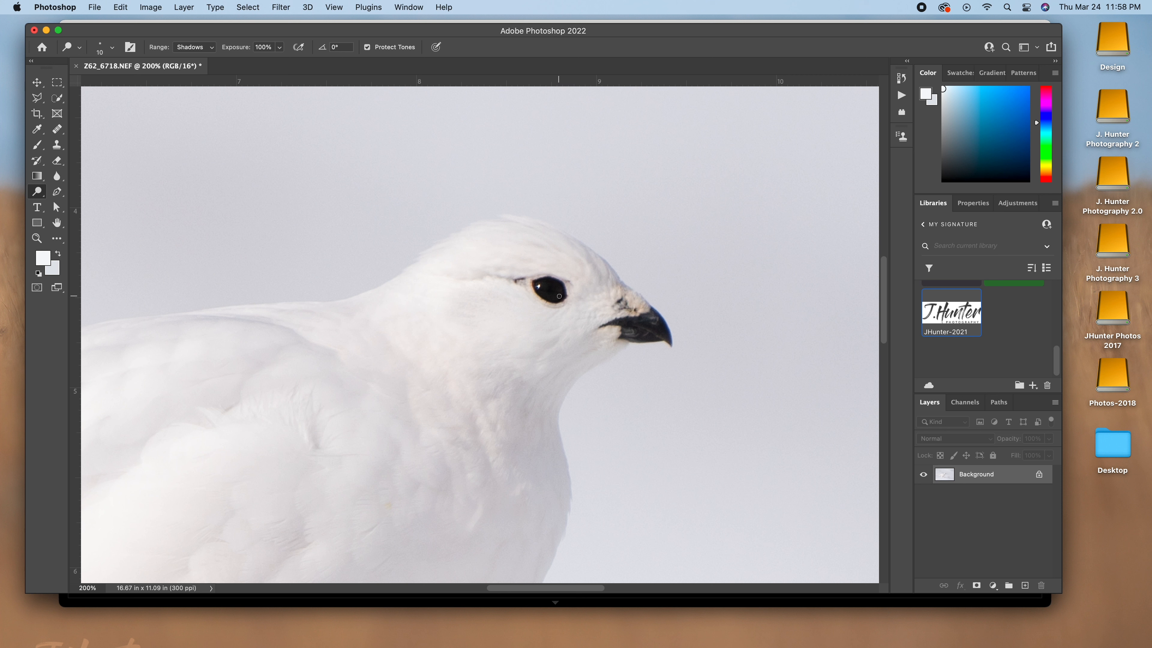
pyautogui.moveTo(541, 291); pyautogui.dragTo(539, 288)
# Switch the Dodge range to Midtones and check the eye against the whole bird
pyautogui.click(188, 51)
pyautogui.click(189, 59)
pyautogui.press('super+minus')
pyautogui.press('super+minus')
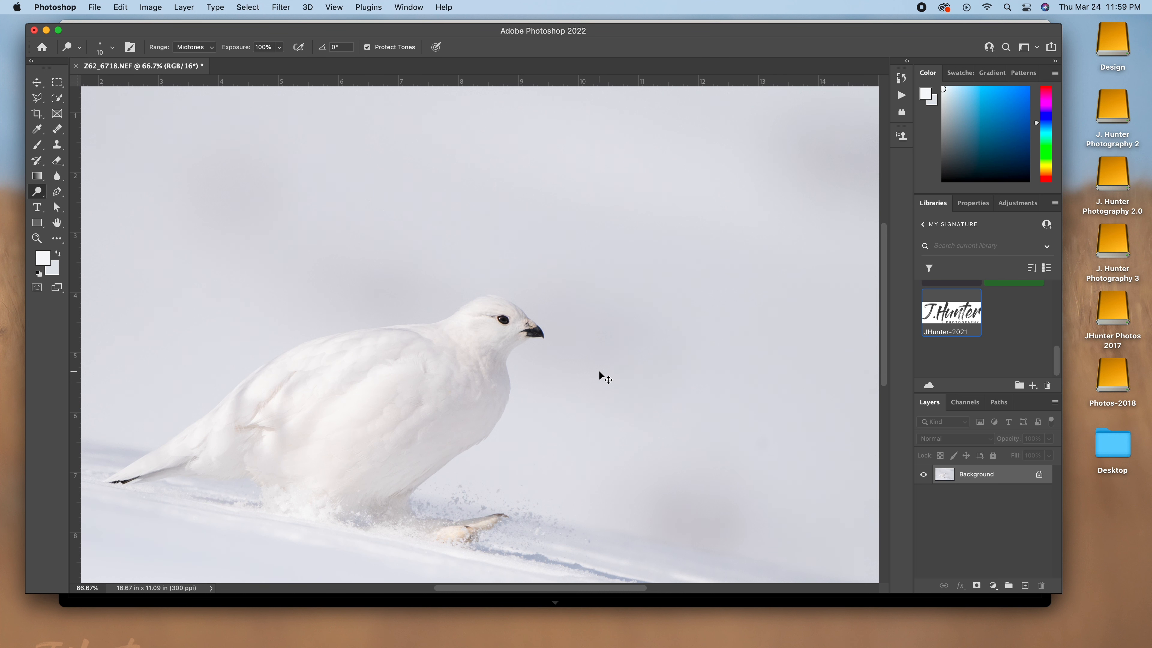
# Darken the ptarmigan's beak with the Burn tool set to Shadows at 6% exposure, using a brush size of 15
pyautogui.press('super+plus')
pyautogui.press('super+plus')
pyautogui.moveTo(599, 365); pyautogui.dragTo(475, 305)
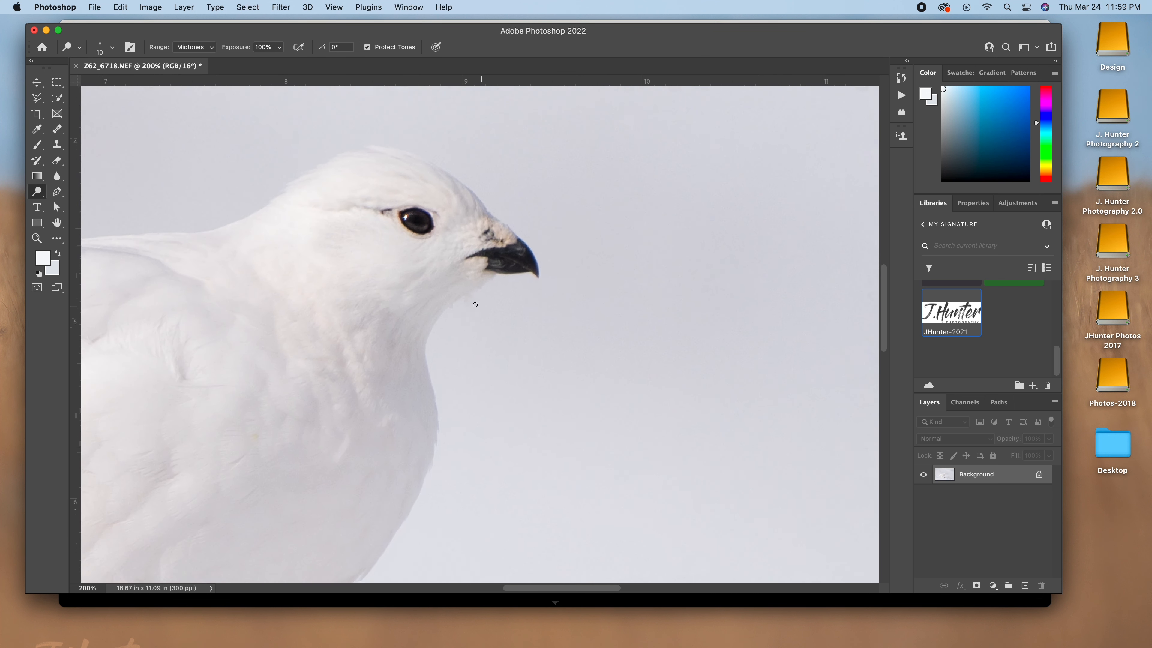
pyautogui.moveTo(37, 191); pyautogui.dragTo(78, 203)
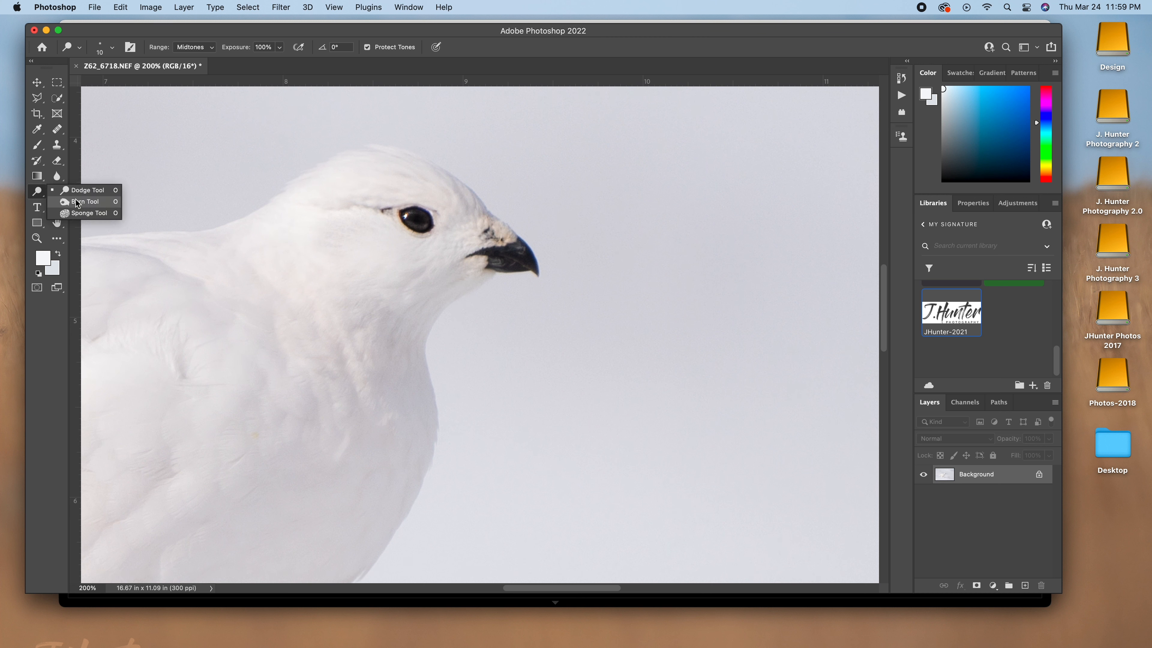
pyautogui.click(78, 202)
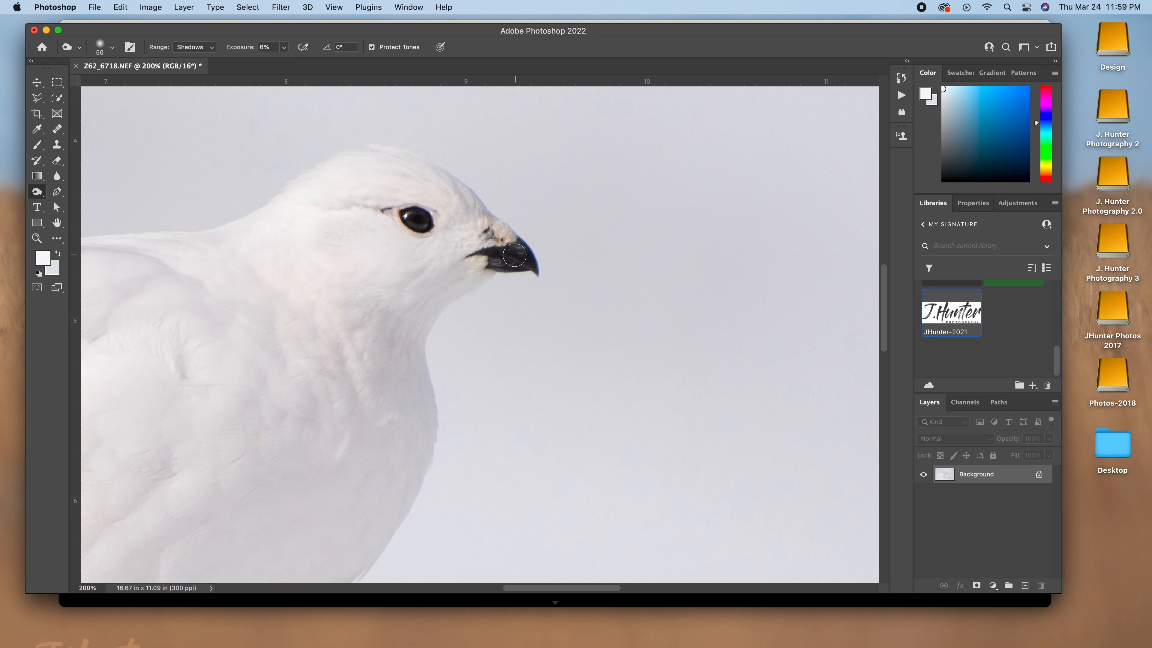
pyautogui.press('[')
pyautogui.press('[')
pyautogui.press('[')
pyautogui.press('[')
pyautogui.press('[')
pyautogui.press('[')
pyautogui.press('[')
pyautogui.moveTo(502, 252)
pyautogui.mouseDown()
pyautogui.moveTo(490, 258)
pyautogui.moveTo(508, 265)
pyautogui.moveTo(517, 248)
pyautogui.moveTo(530, 264)
pyautogui.moveTo(500, 262)
pyautogui.moveTo(521, 248)
pyautogui.moveTo(491, 255)
pyautogui.moveTo(523, 266)
pyautogui.moveTo(492, 260)
pyautogui.mouseUp()
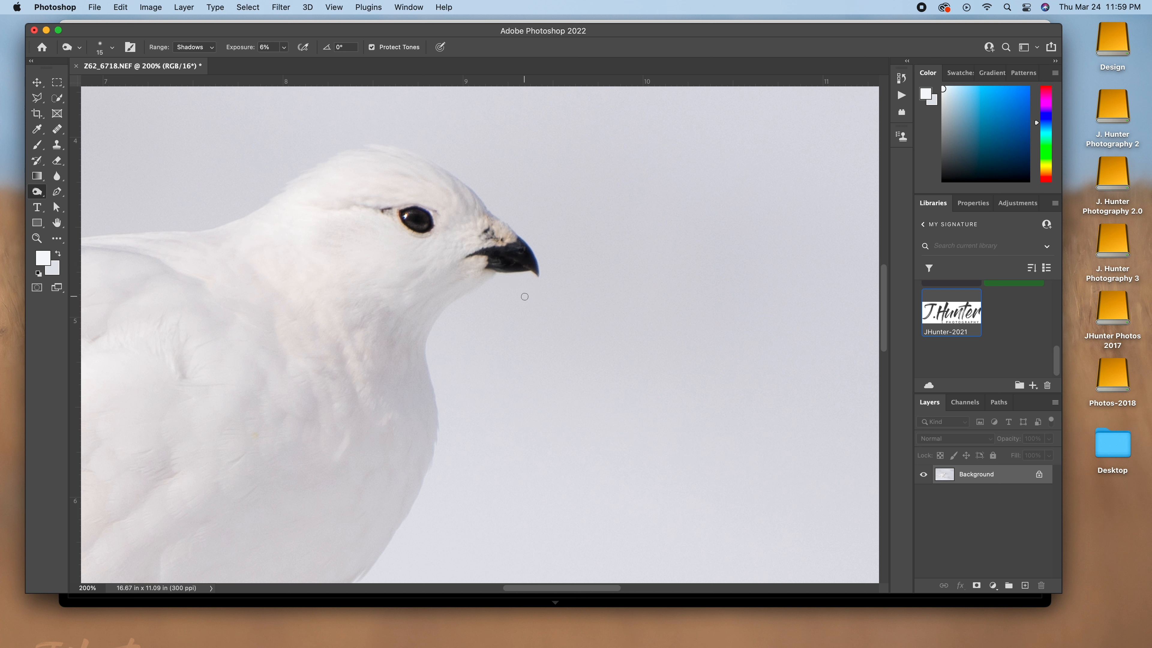
pyautogui.press('super+minus')
pyautogui.press('super+minus')
pyautogui.press('super+minus')
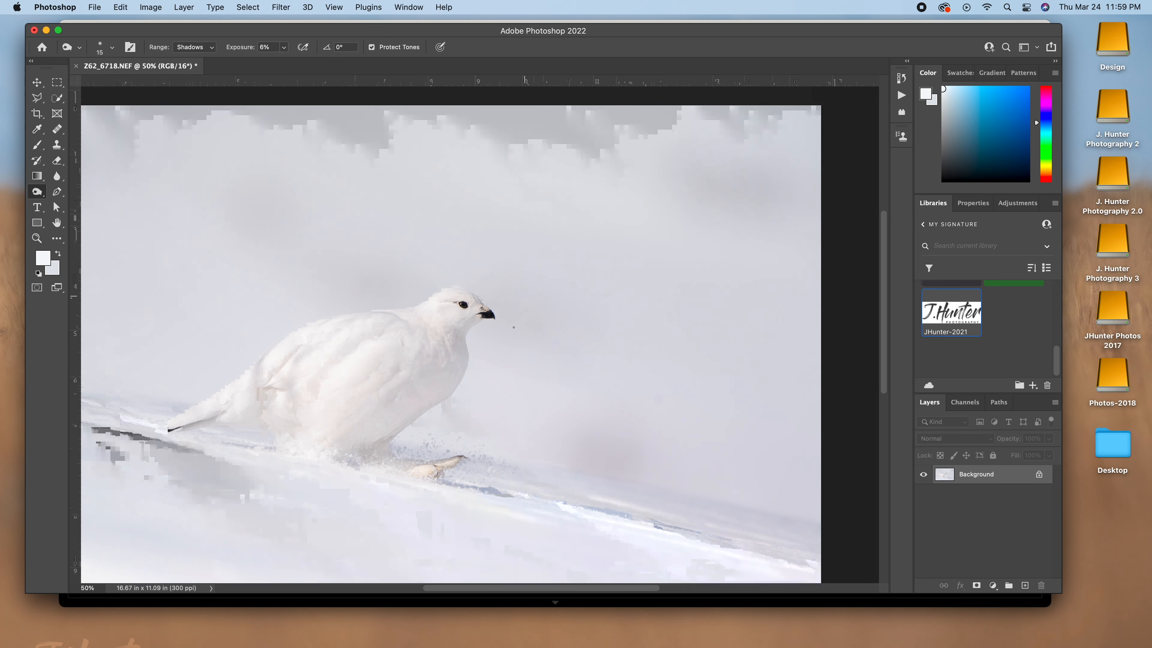
# Sharpen the photo in Topaz Sharpen AI using the Motion Blur - Very Noisy model
pyautogui.click(37, 82)
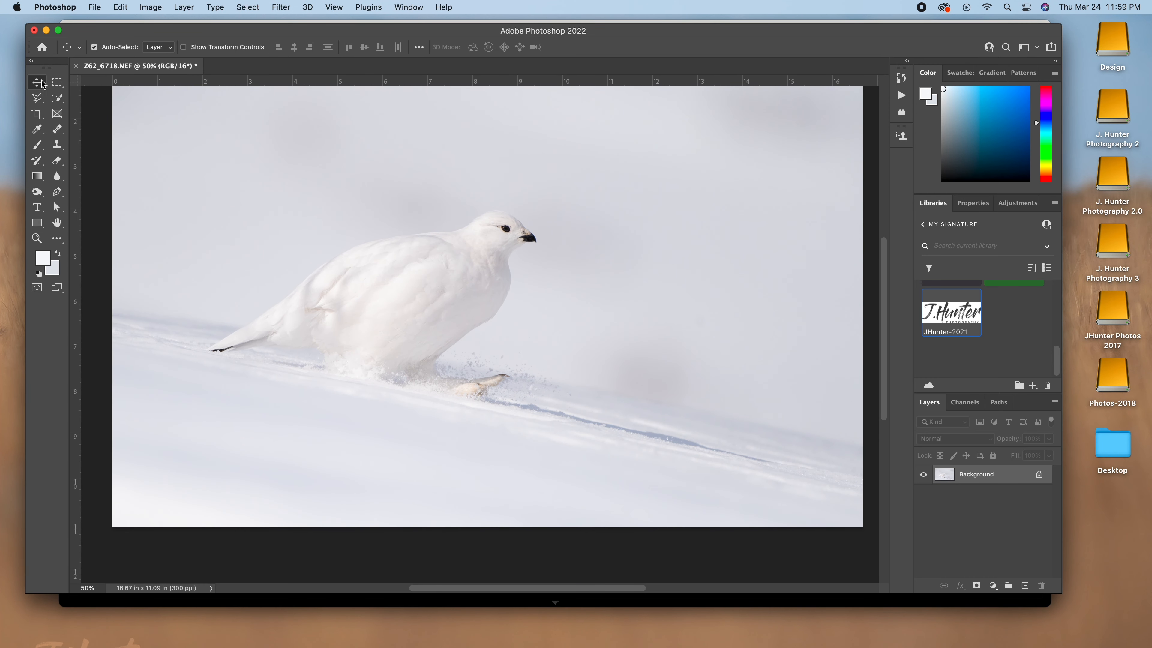
pyautogui.click(279, 7)
pyautogui.moveTo(311, 324)
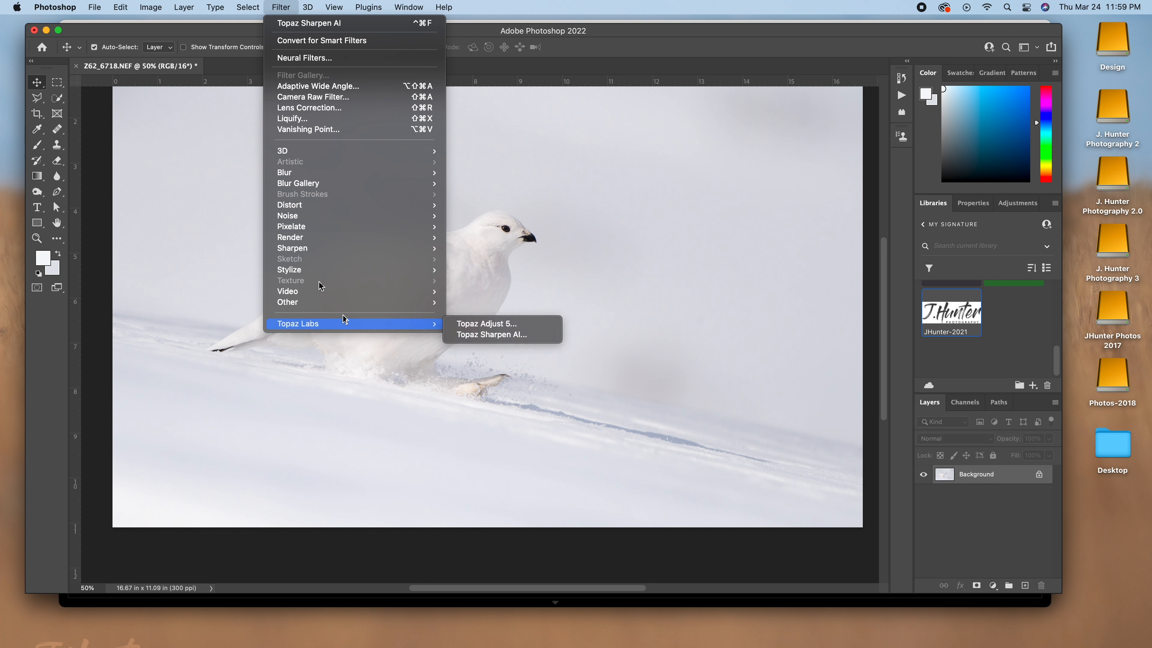
pyautogui.click(502, 336)
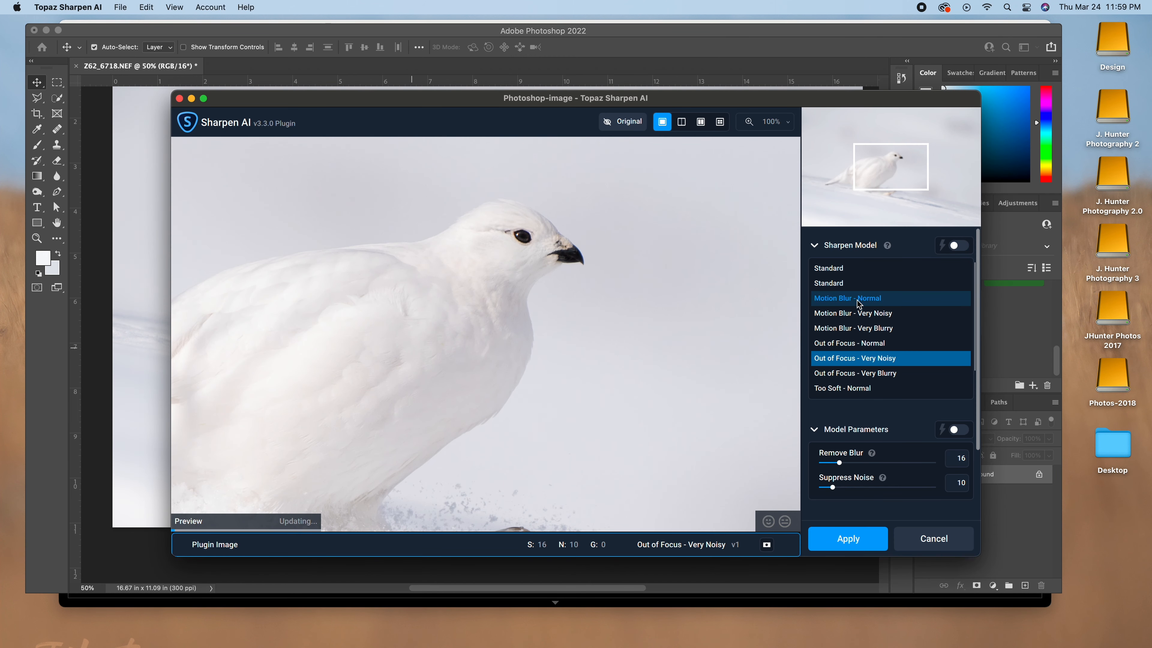
pyautogui.click(837, 313)
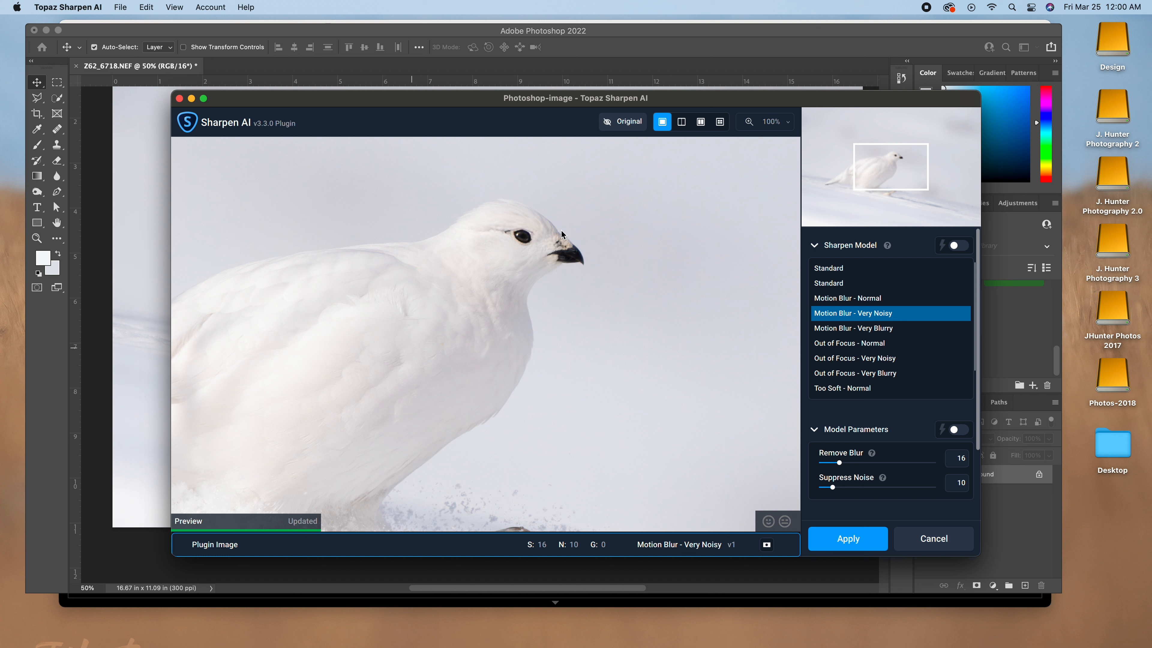
pyautogui.click(837, 544)
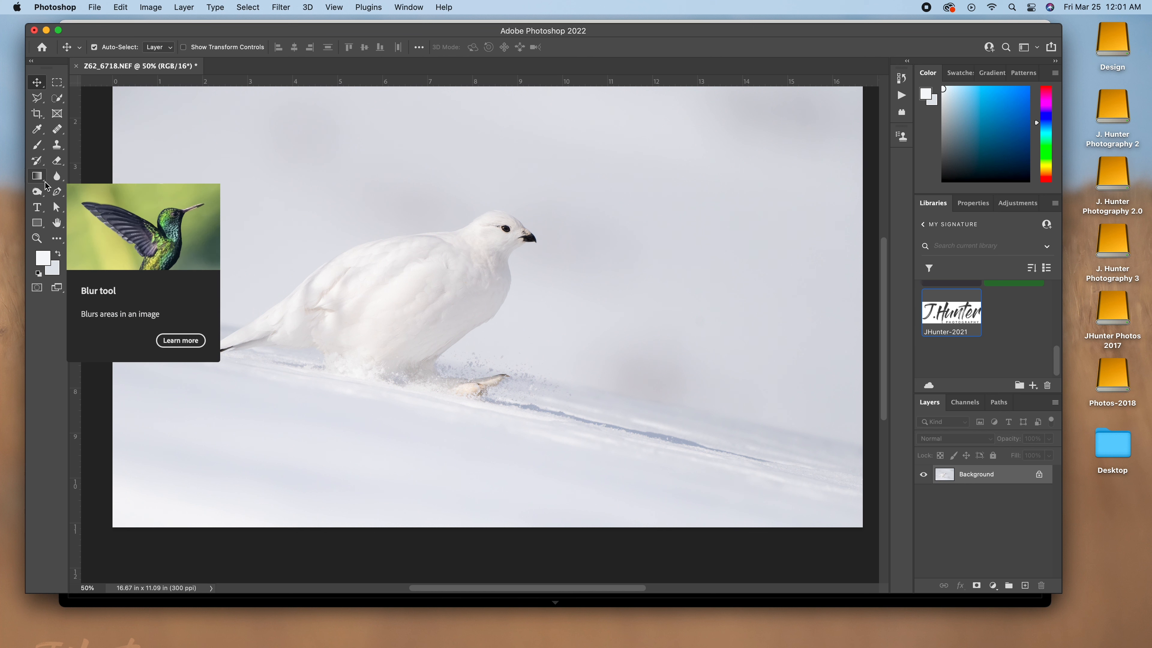
# Retouch the background snow in front of the bird with the Healing Brush, sampling a clean area nearby
pyautogui.click(56, 129)
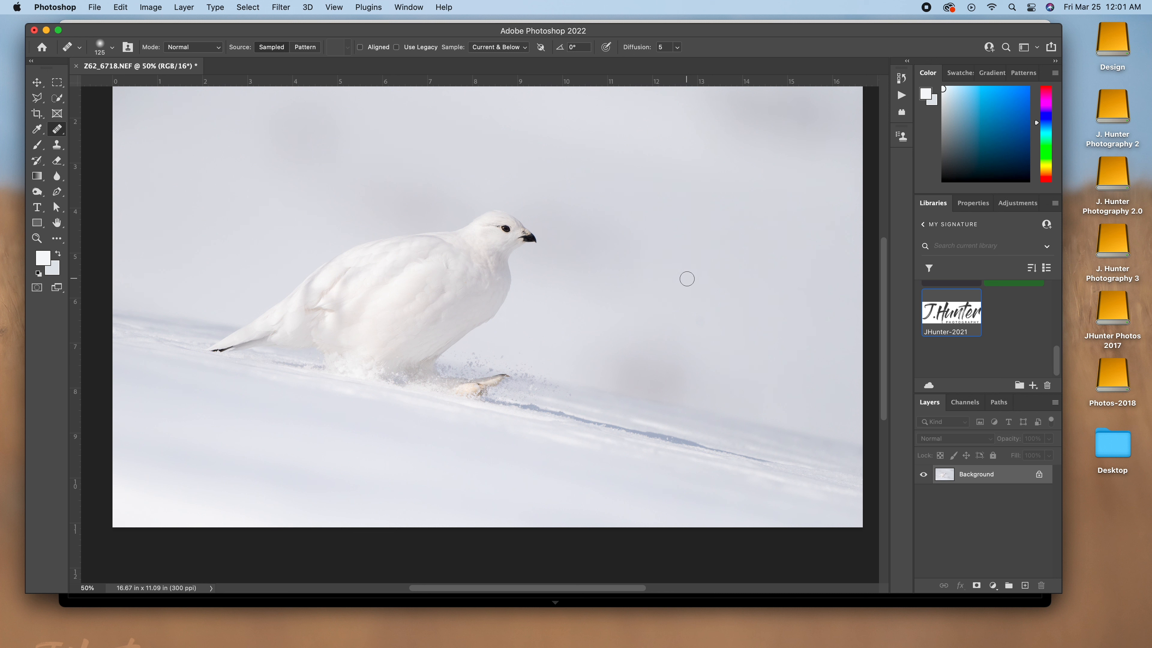
pyautogui.click(693, 321)
pyautogui.keyDown('alt'); pyautogui.click(705, 278); pyautogui.keyUp('alt')
pyautogui.click(692, 316)
pyautogui.moveTo(694, 317)
pyautogui.mouseDown()
pyautogui.moveTo(702, 303)
pyautogui.moveTo(716, 328)
pyautogui.mouseUp()
pyautogui.moveTo(700, 306); pyautogui.dragTo(691, 326)
# Select the ptarmigan's body, head and tail with the Quick Selection tool, refining the edge along the snow and back
pyautogui.click(56, 99)
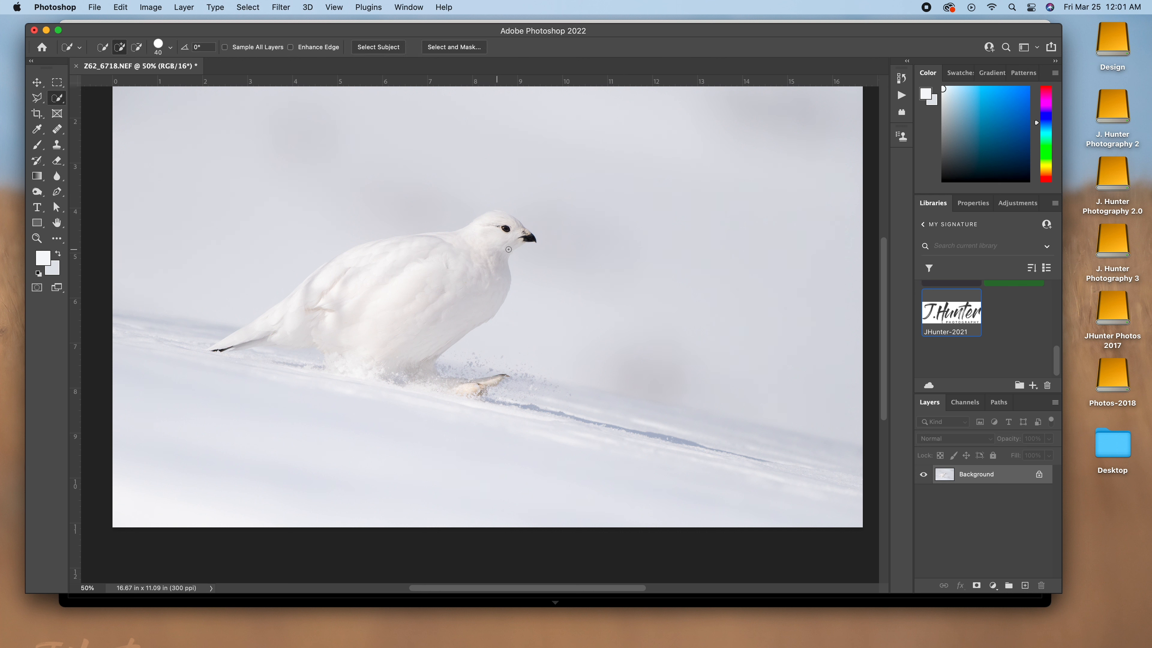
pyautogui.moveTo(383, 265)
pyautogui.mouseDown()
pyautogui.moveTo(334, 308)
pyautogui.moveTo(381, 318)
pyautogui.mouseUp()
pyautogui.moveTo(331, 295); pyautogui.dragTo(219, 348)
pyautogui.press('alt')
pyautogui.moveTo(266, 357)
pyautogui.mouseDown()
pyautogui.moveTo(314, 365)
pyautogui.moveTo(275, 363)
pyautogui.moveTo(316, 359)
pyautogui.moveTo(296, 355)
pyautogui.mouseUp()
pyautogui.click(497, 215)
pyautogui.click(410, 239)
pyautogui.moveTo(304, 283); pyautogui.dragTo(344, 255)
pyautogui.press('alt')
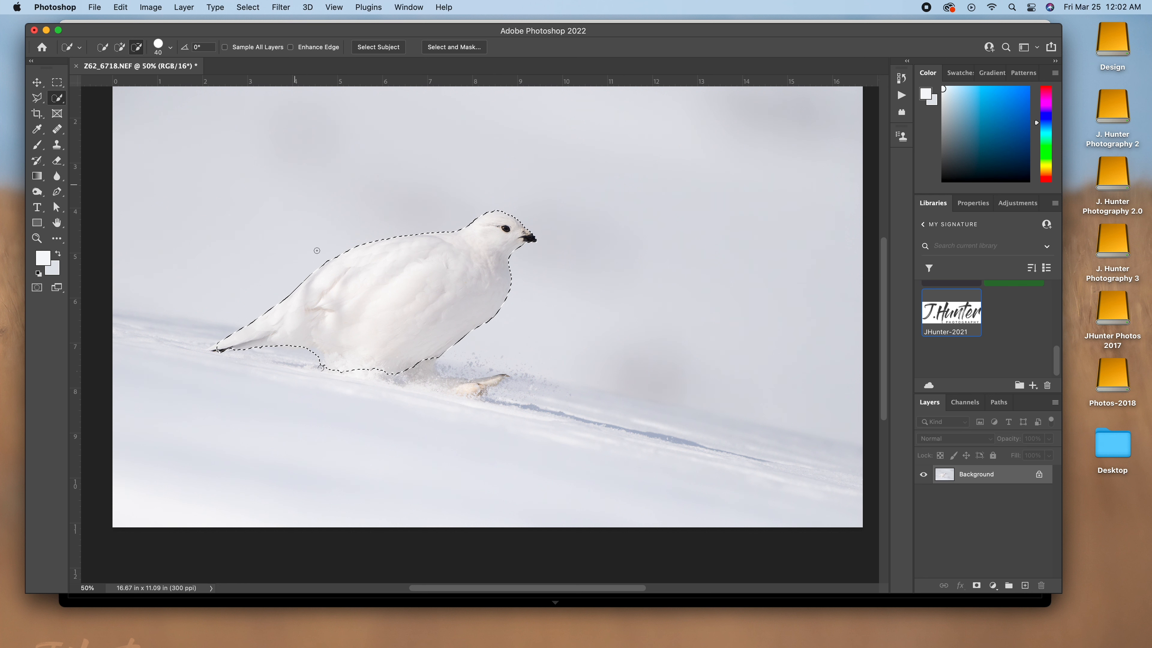
pyautogui.moveTo(320, 364); pyautogui.dragTo(313, 353)
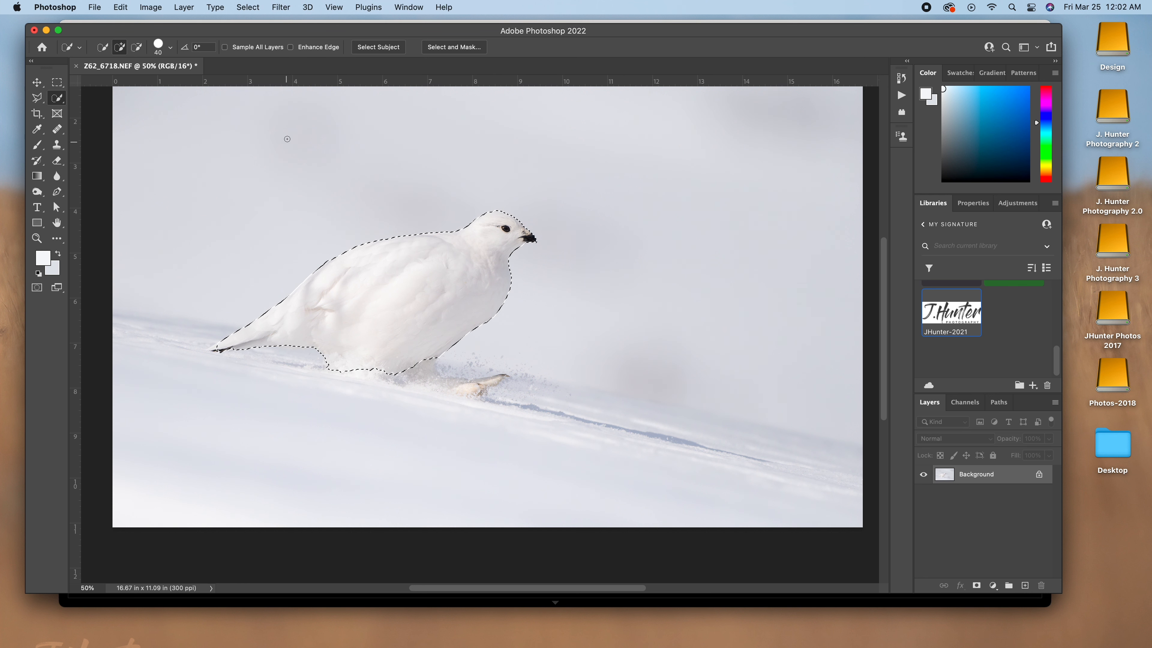
# Feather the bird selection and check its edges in Quick Mask mode
pyautogui.click(248, 7)
pyautogui.moveTo(280, 184)
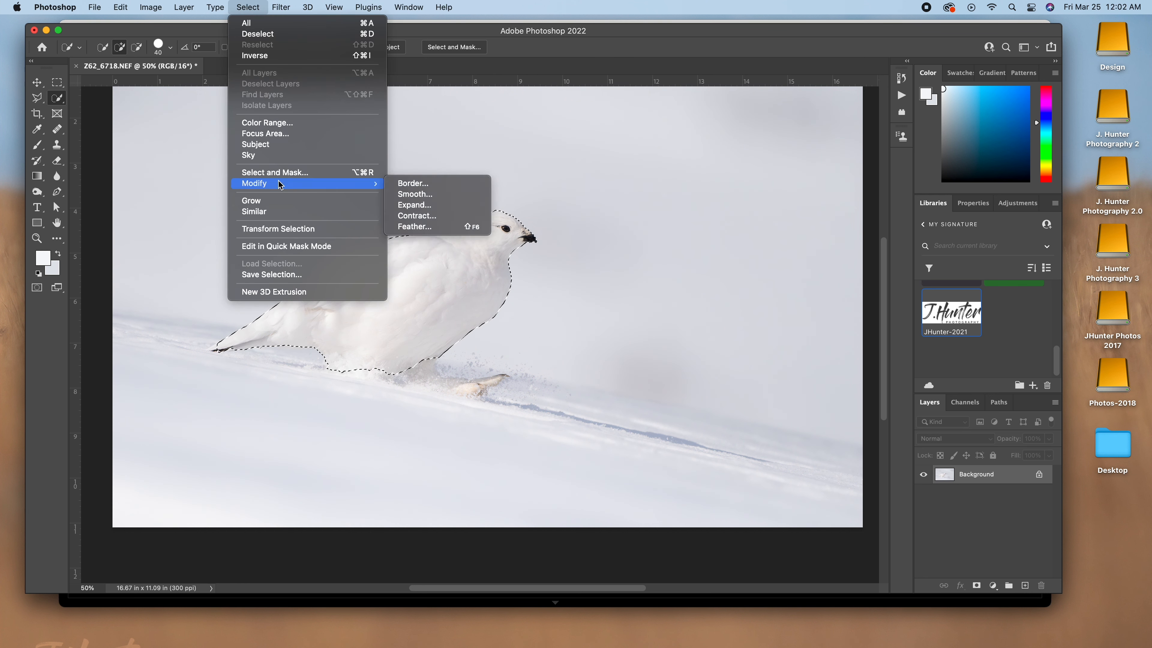
pyautogui.click(405, 227)
pyautogui.press('Return')
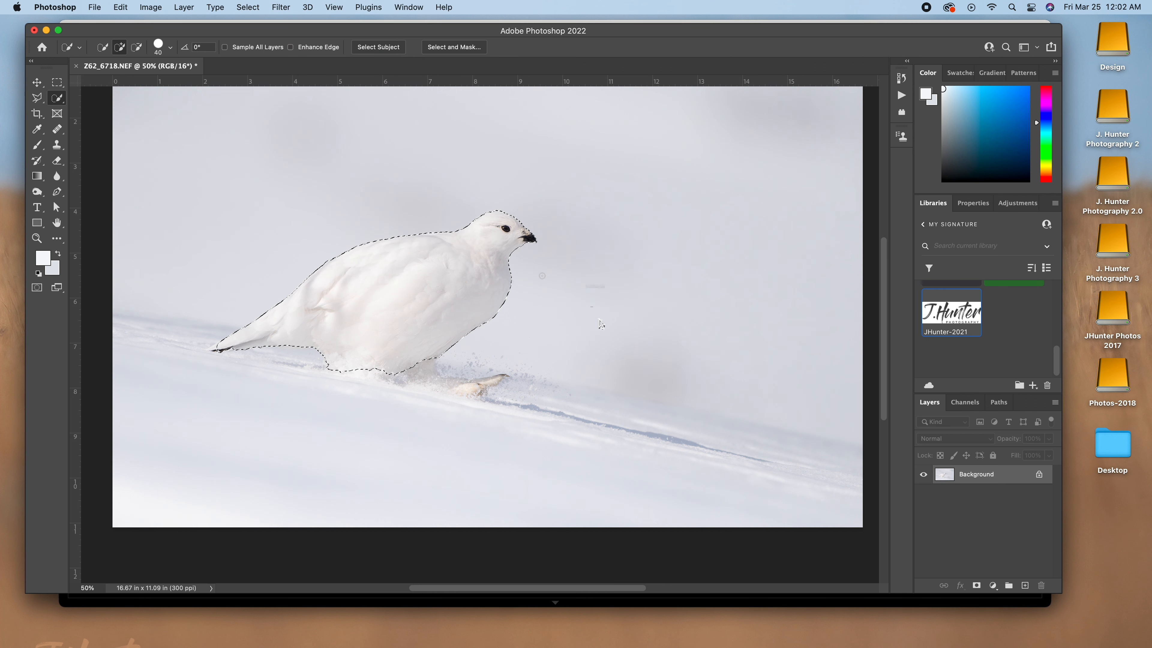
pyautogui.click(635, 322)
pyautogui.press('q')
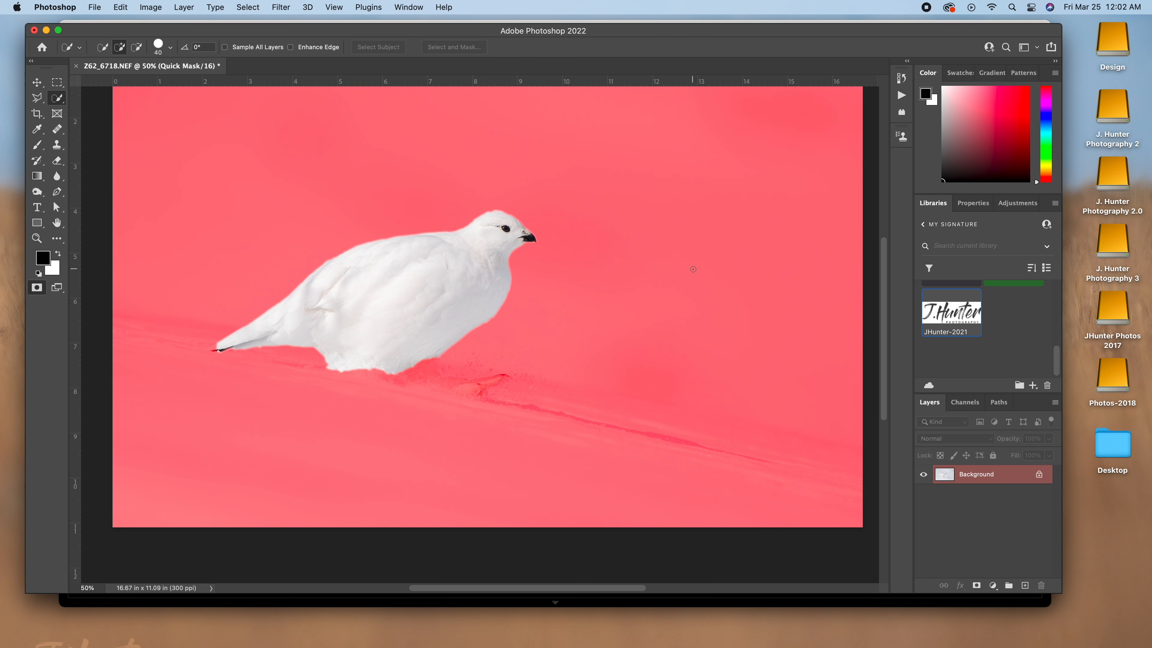
pyautogui.press('q')
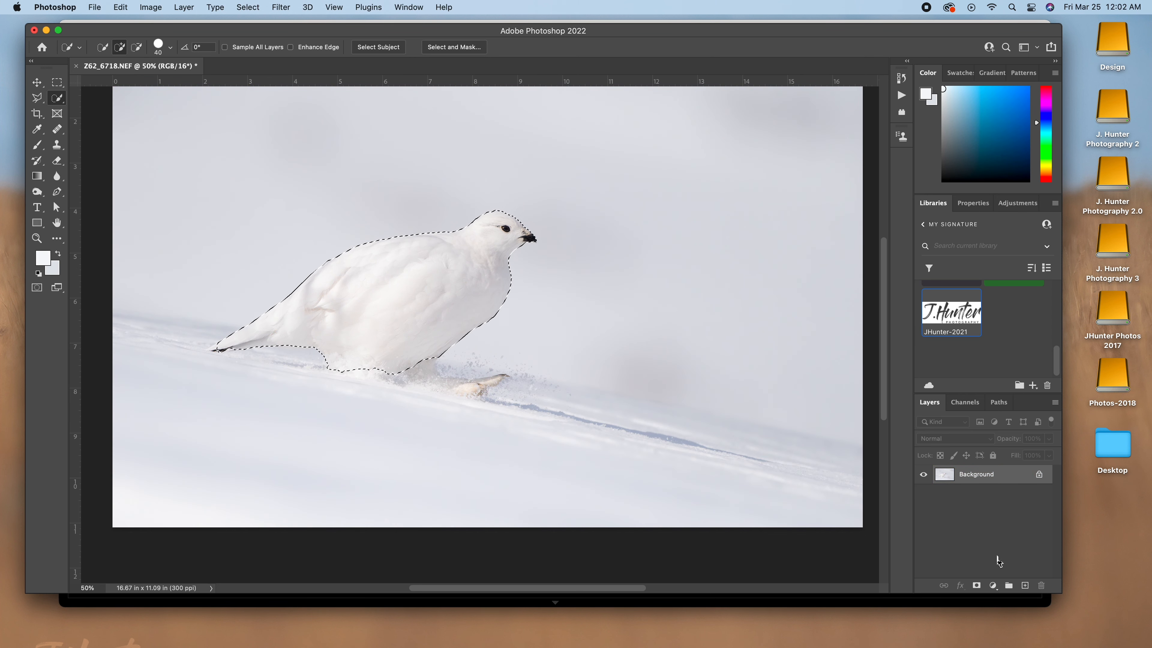
# Copy the selected bird to its own layer and inspect the cutout with the Background temporarily hidden
pyautogui.press('super+j')
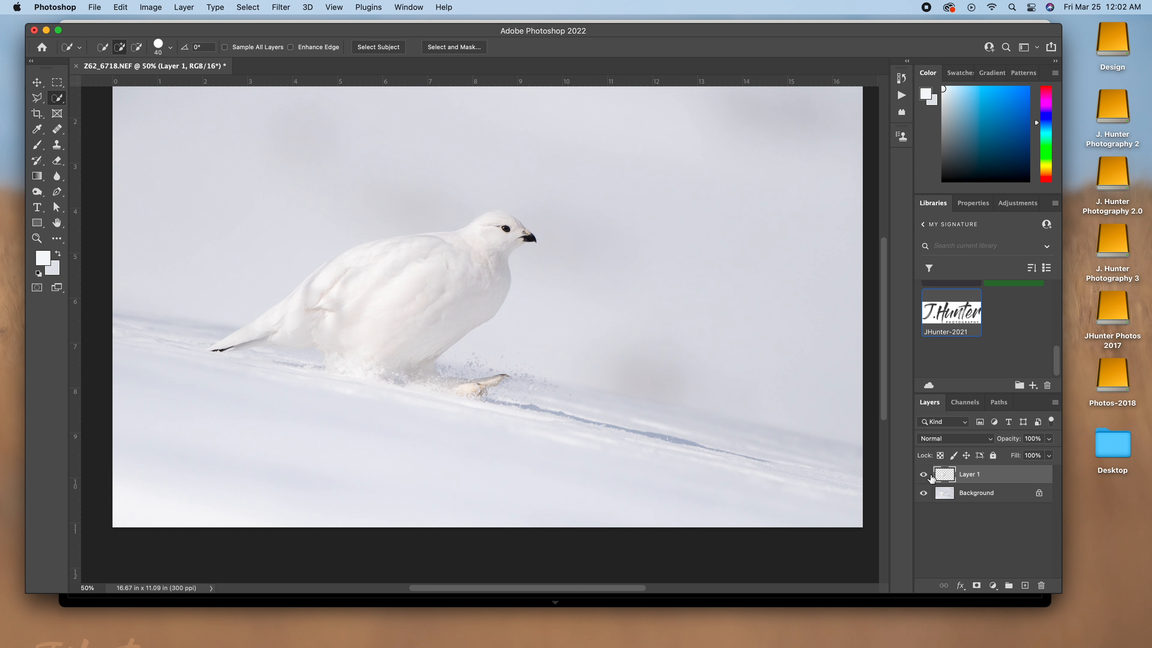
pyautogui.click(923, 493)
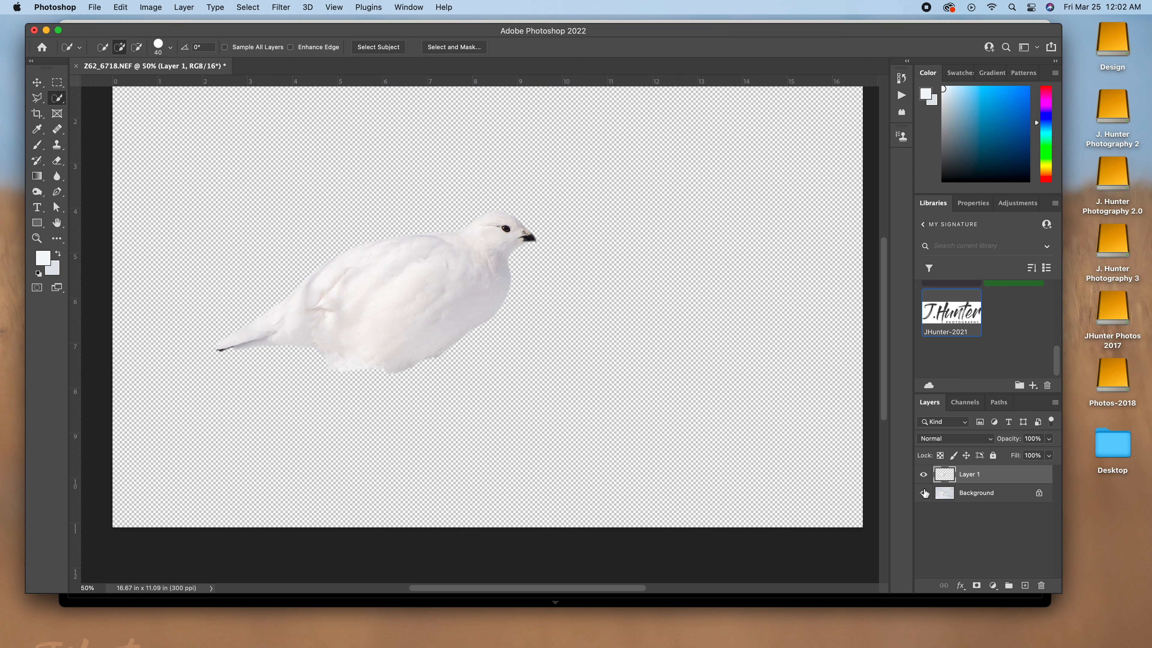
pyautogui.click(923, 493)
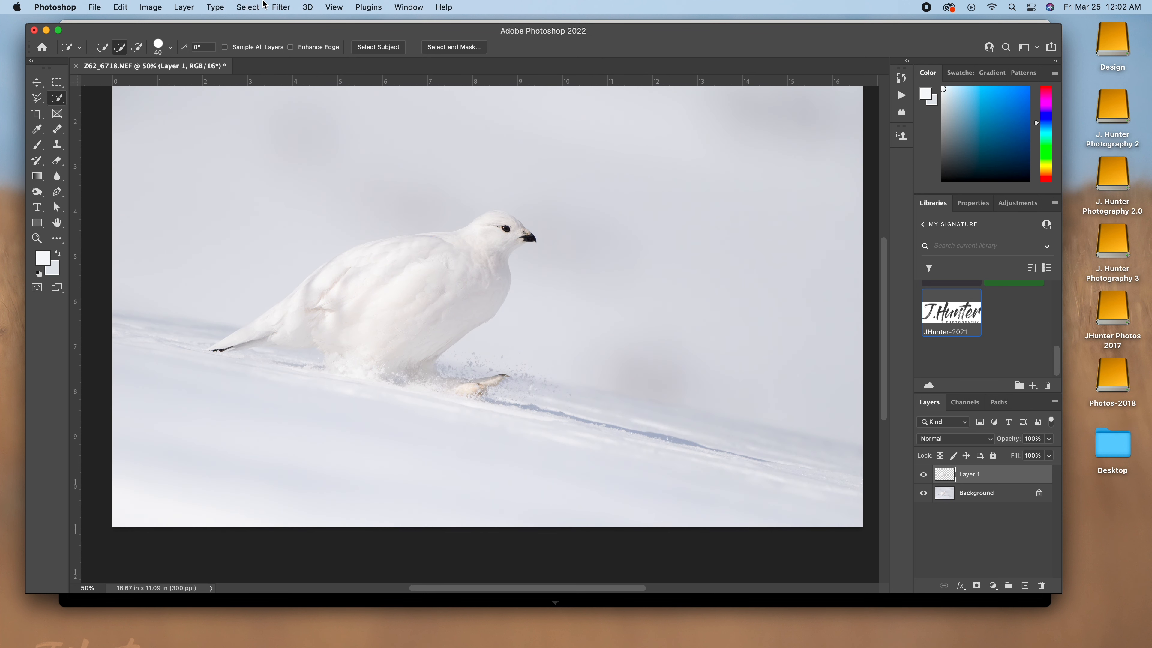
# Apply Unsharp Mask to the bird layer with an amount of 100% and an increased radius, and inspect the sharpened detail
pyautogui.click(284, 7)
pyautogui.moveTo(306, 248)
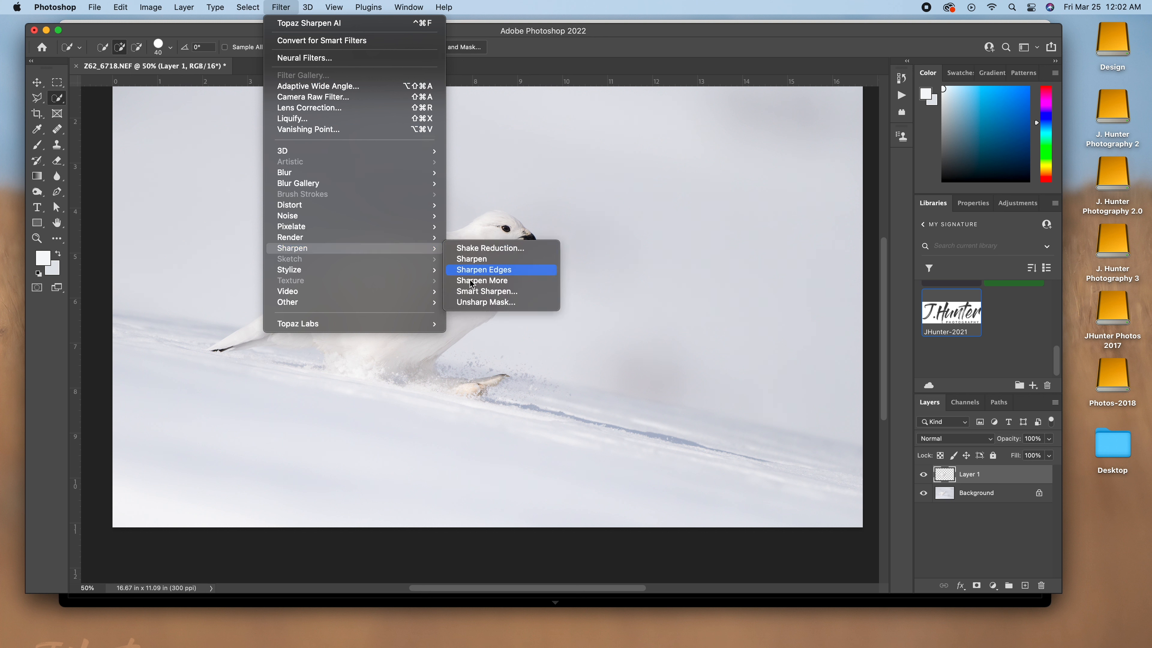
pyautogui.click(486, 302)
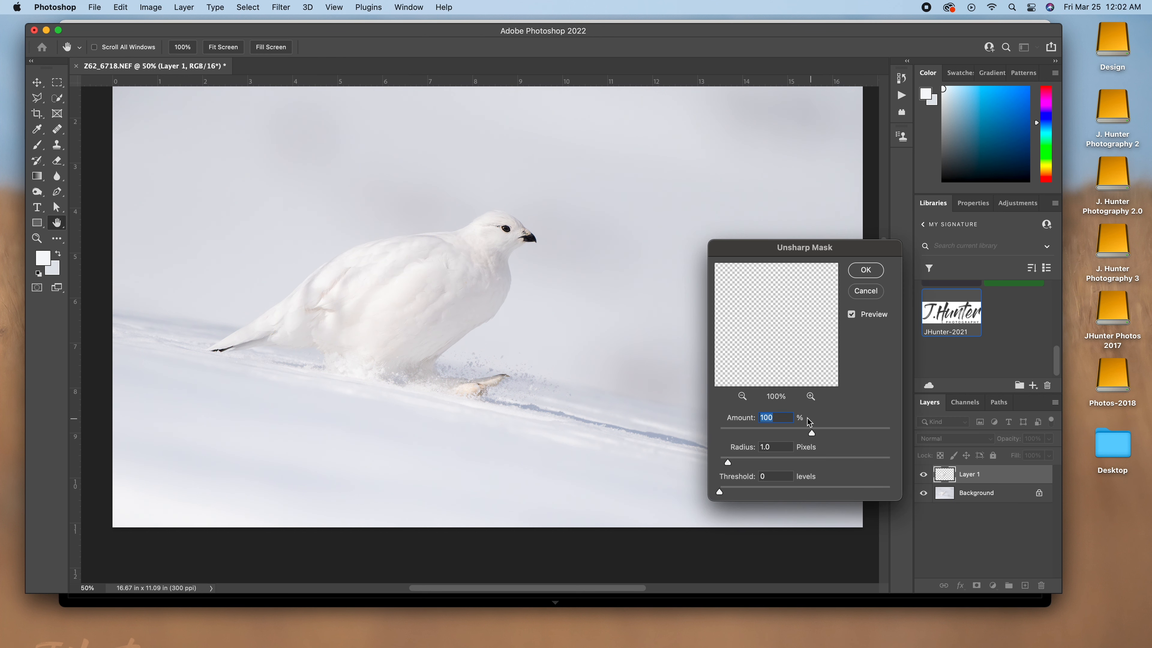
pyautogui.moveTo(727, 462); pyautogui.dragTo(749, 463)
pyautogui.click(861, 272)
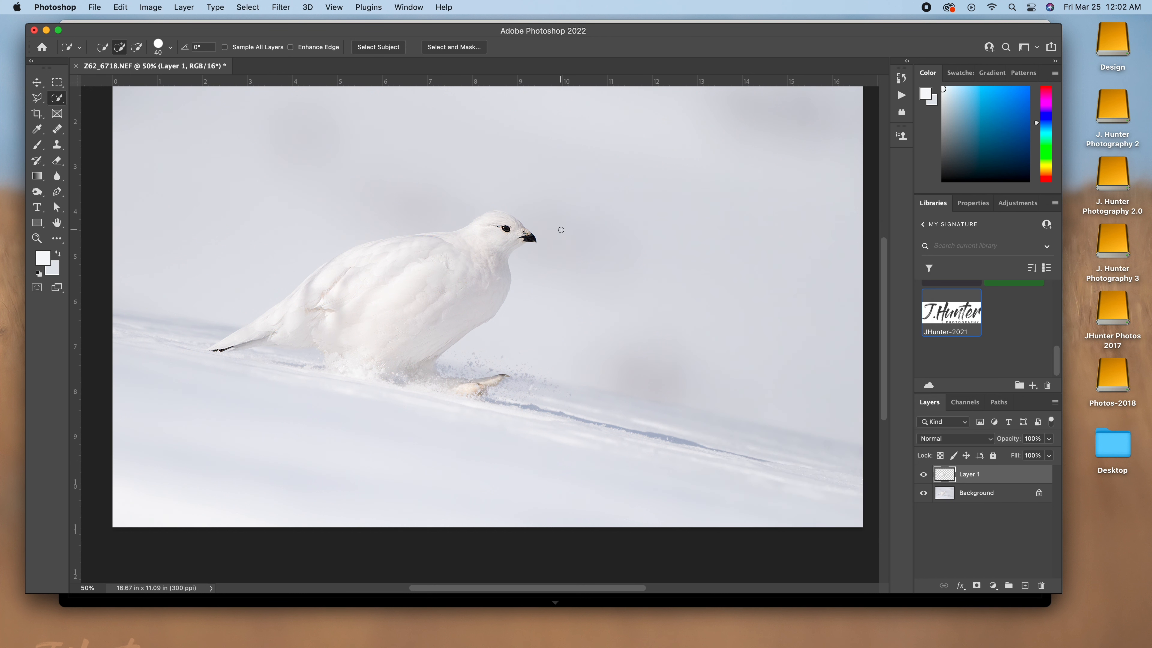
pyautogui.press('super+equal')
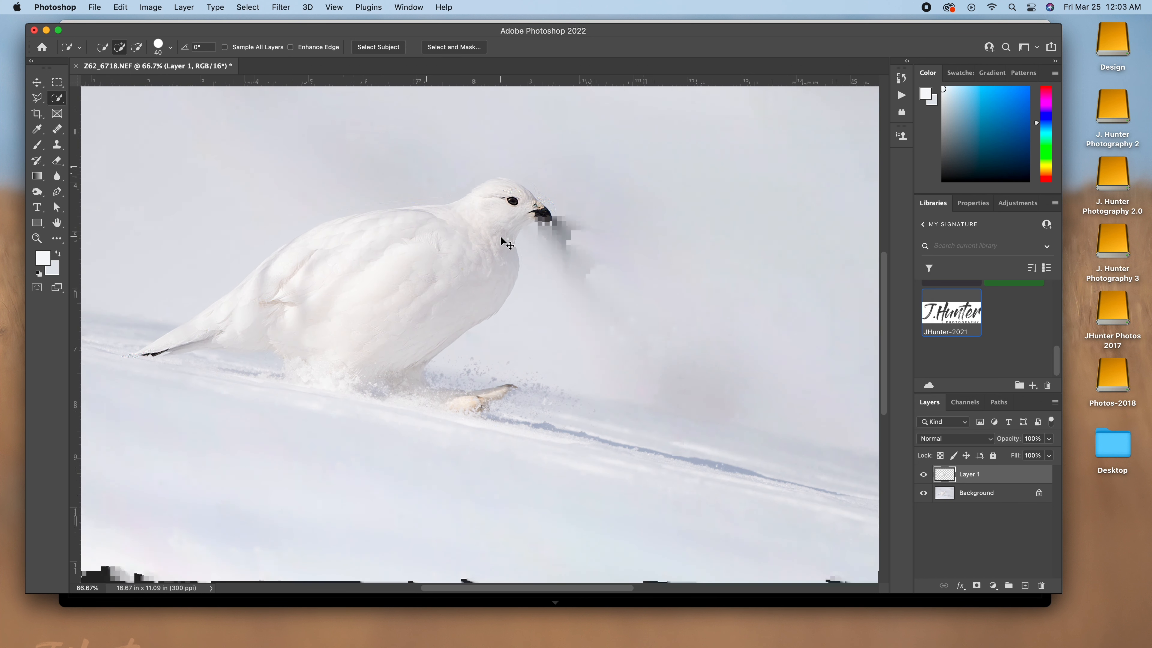
pyautogui.press('super+minus')
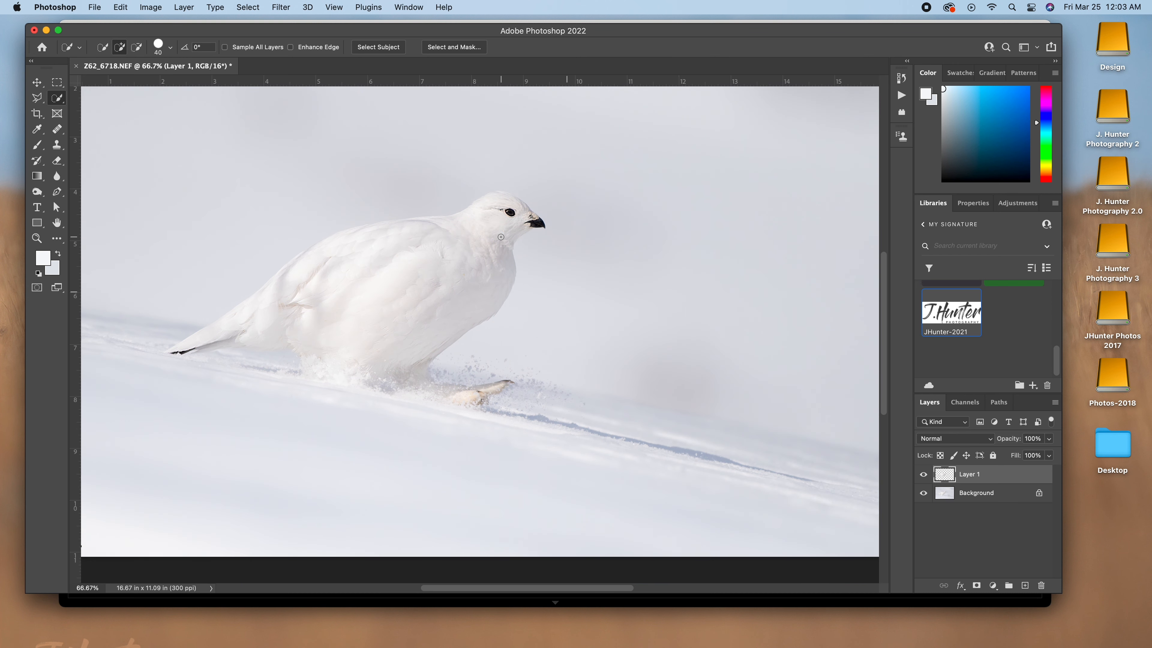
# Place the signature graphic from the My Signature library, scale it to about 5.1% and position it in the photo's lower-left corner
pyautogui.click(37, 83)
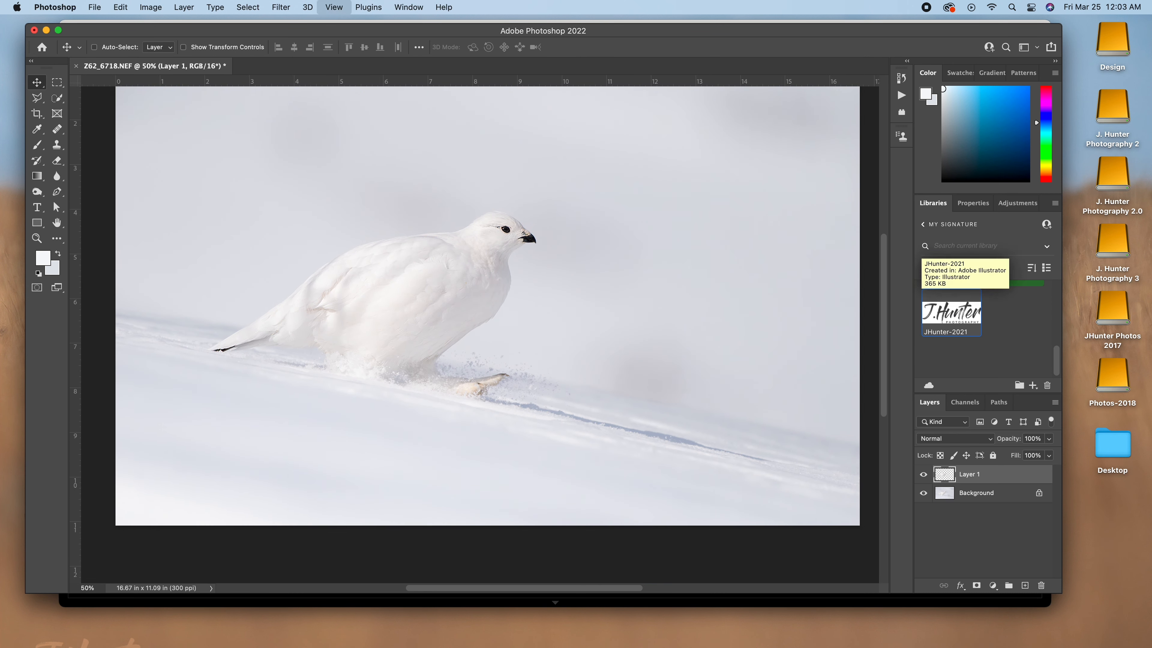
pyautogui.press('super+minus')
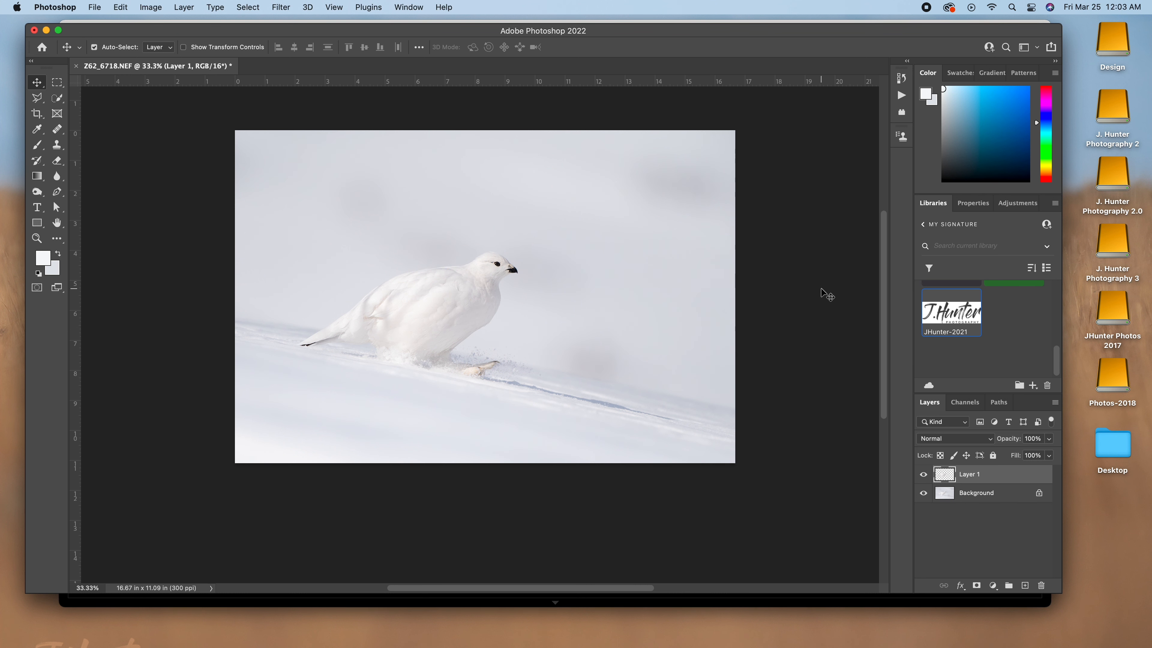
pyautogui.moveTo(956, 313); pyautogui.dragTo(358, 401)
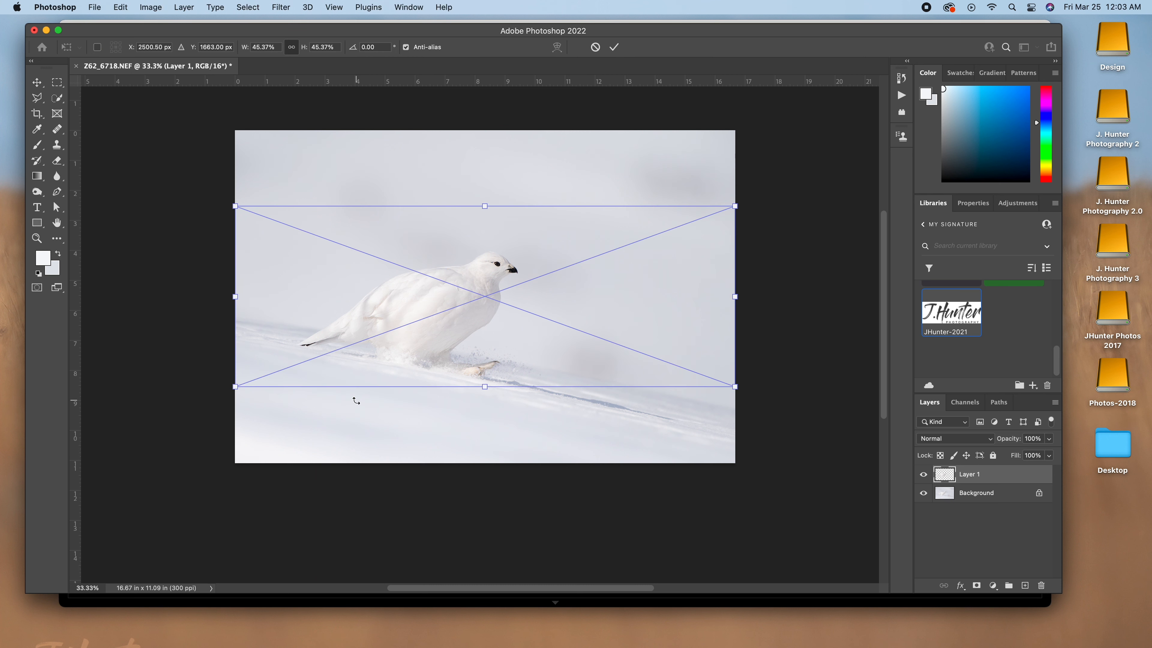
pyautogui.moveTo(734, 296); pyautogui.dragTo(280, 451)
pyautogui.click(18, 78)
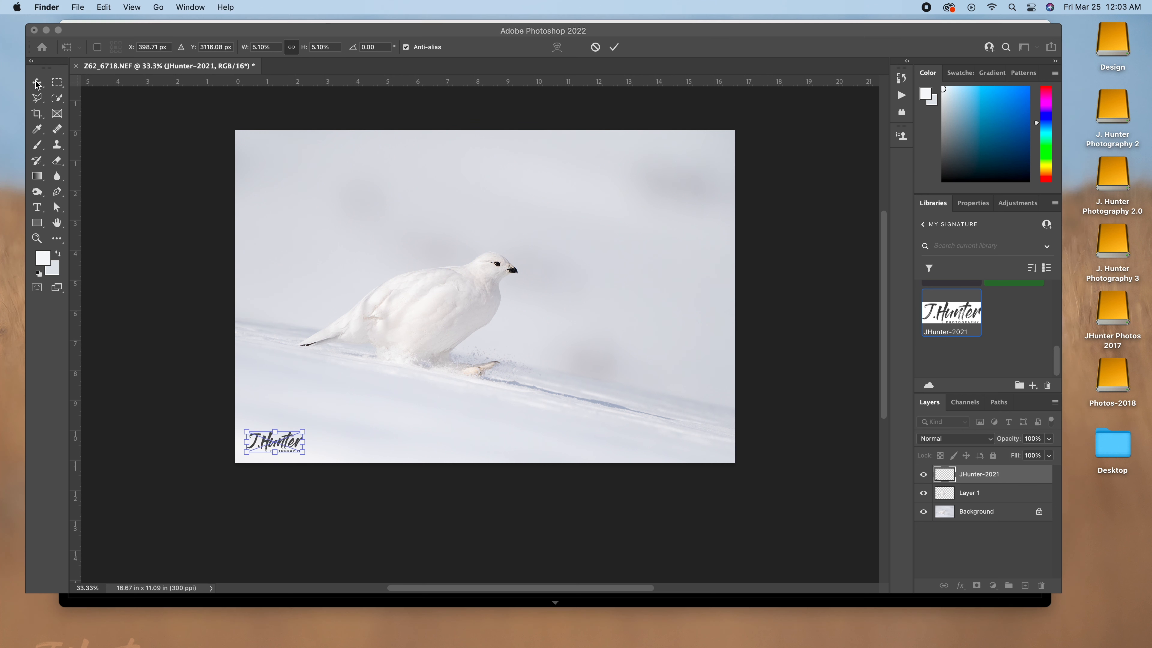
pyautogui.click(38, 84)
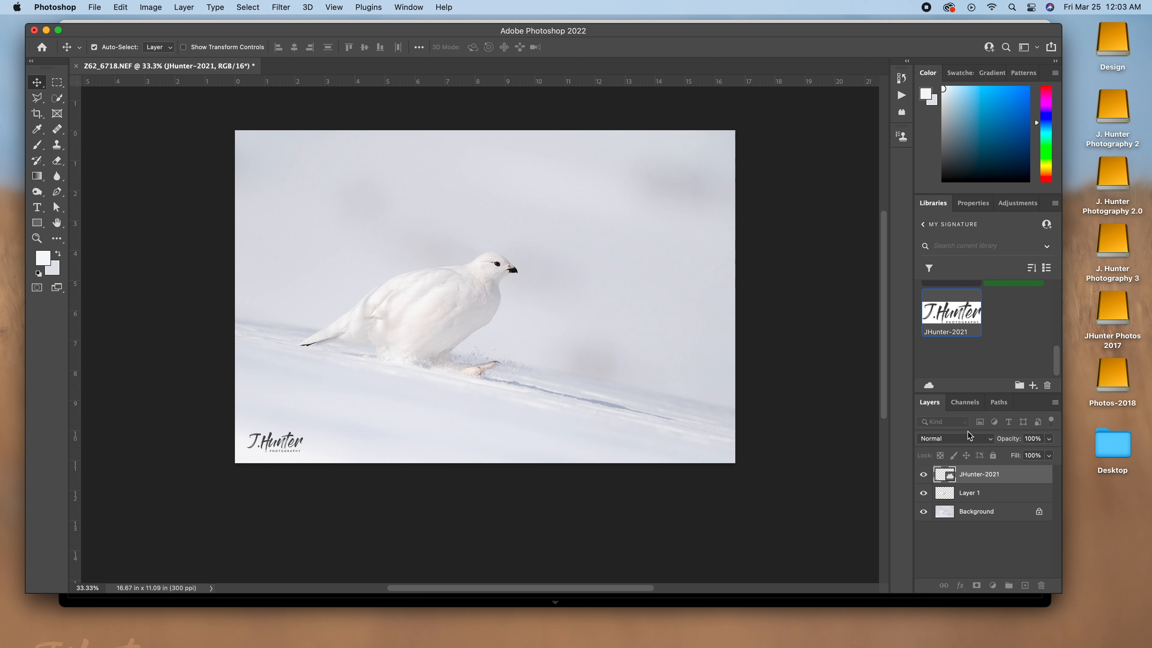
# Set the signature layer's blend mode to Hard Light and its opacity to 28%
pyautogui.click(970, 438)
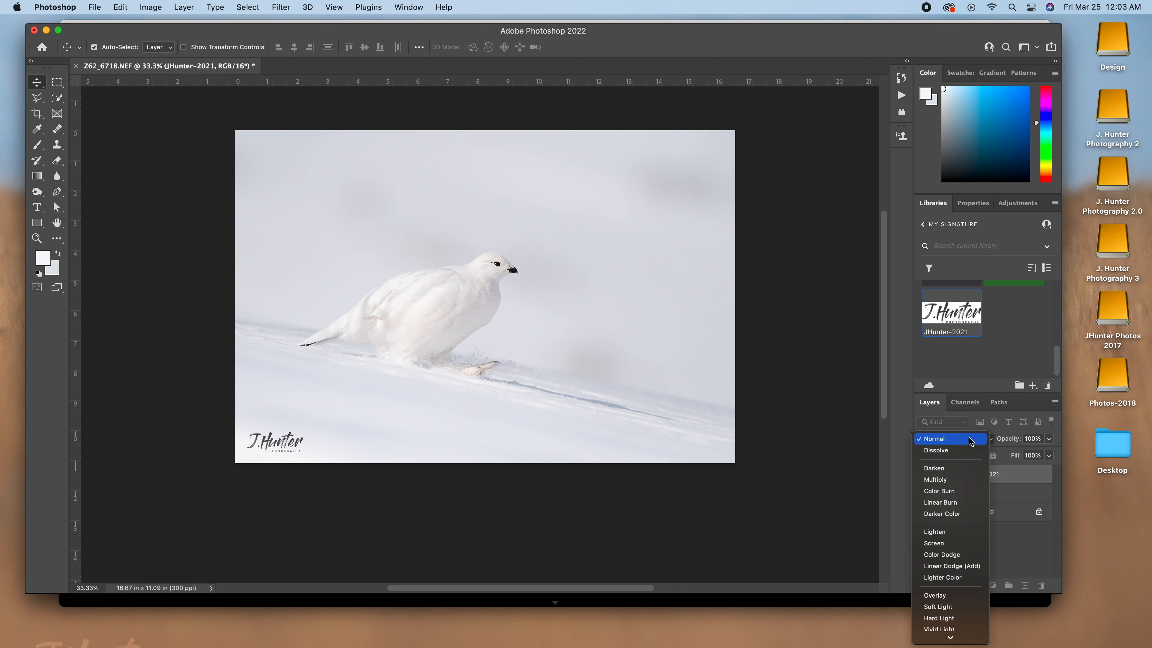
pyautogui.click(943, 618)
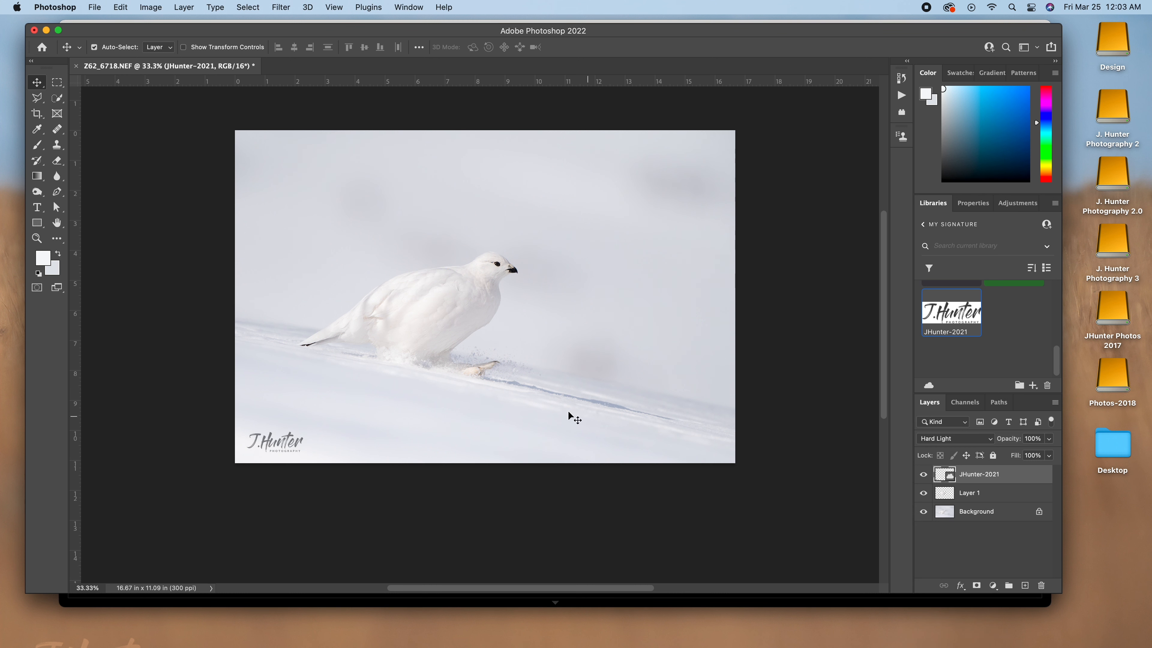
pyautogui.click(1049, 438)
pyautogui.moveTo(1049, 453); pyautogui.dragTo(1008, 453)
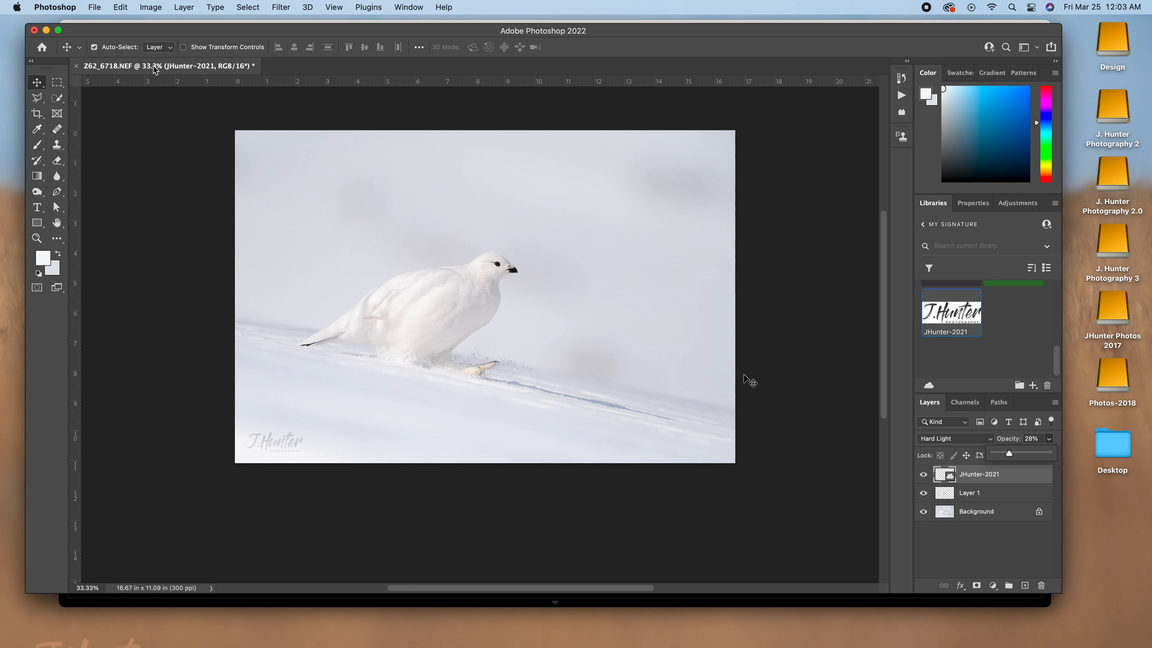
# Save the layered photo as Willow Ptarmigan 20.psd in the Birds of AK 2022 folder, with Maximize Compatibility on
pyautogui.click(99, 5)
pyautogui.click(115, 137)
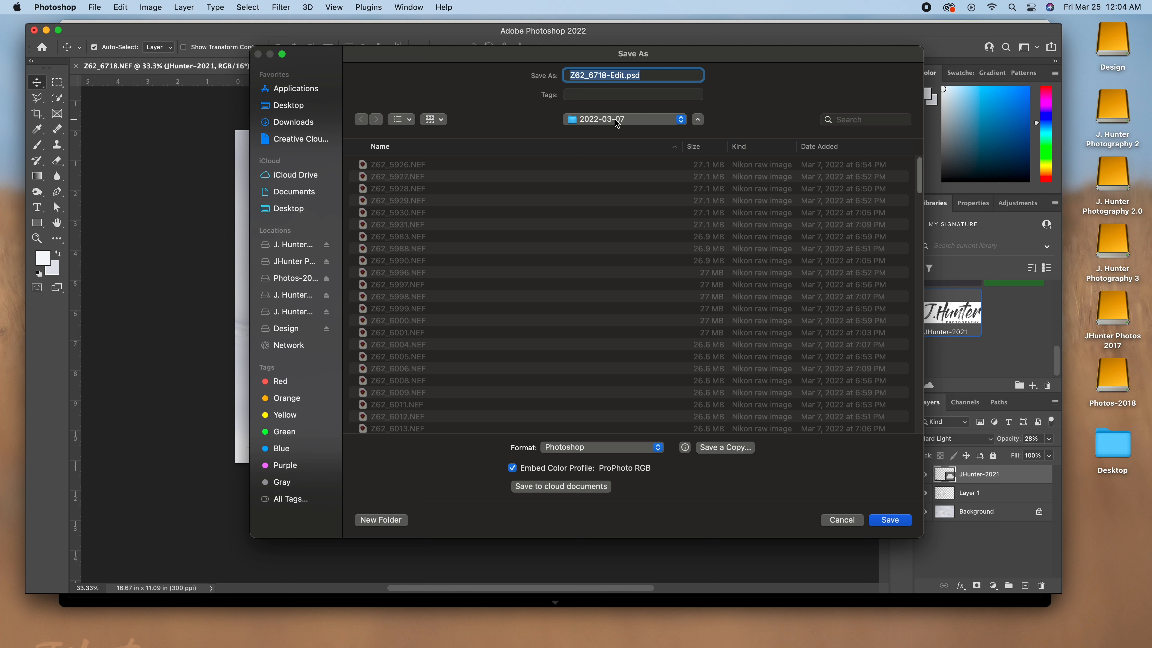
pyautogui.click(616, 119)
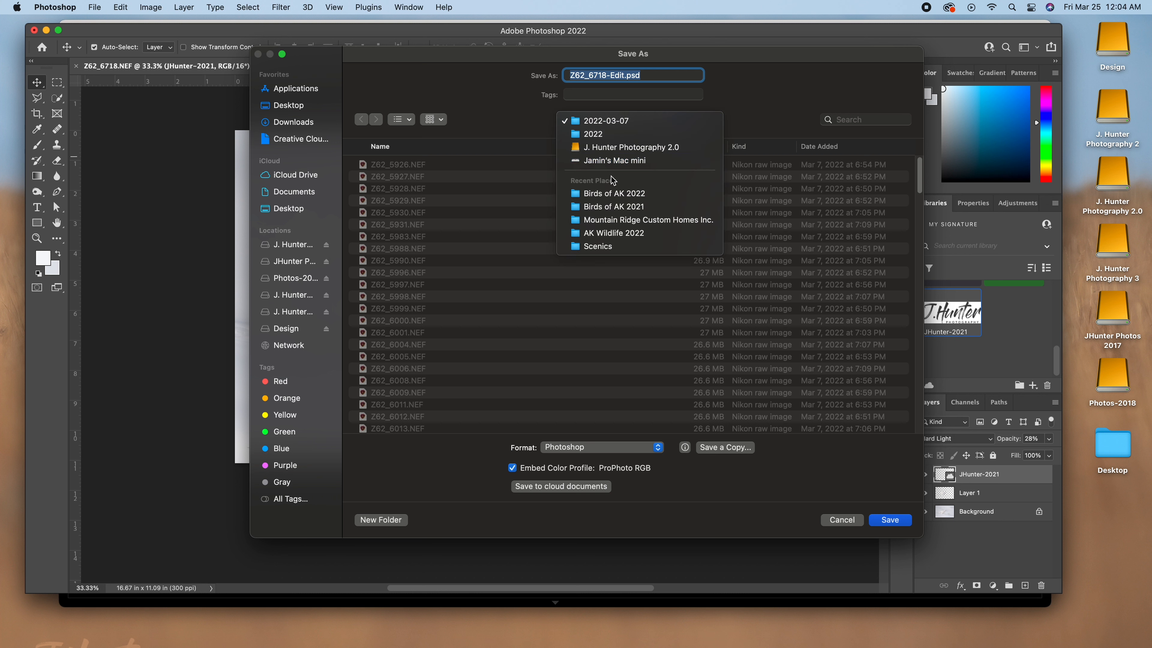
pyautogui.click(613, 193)
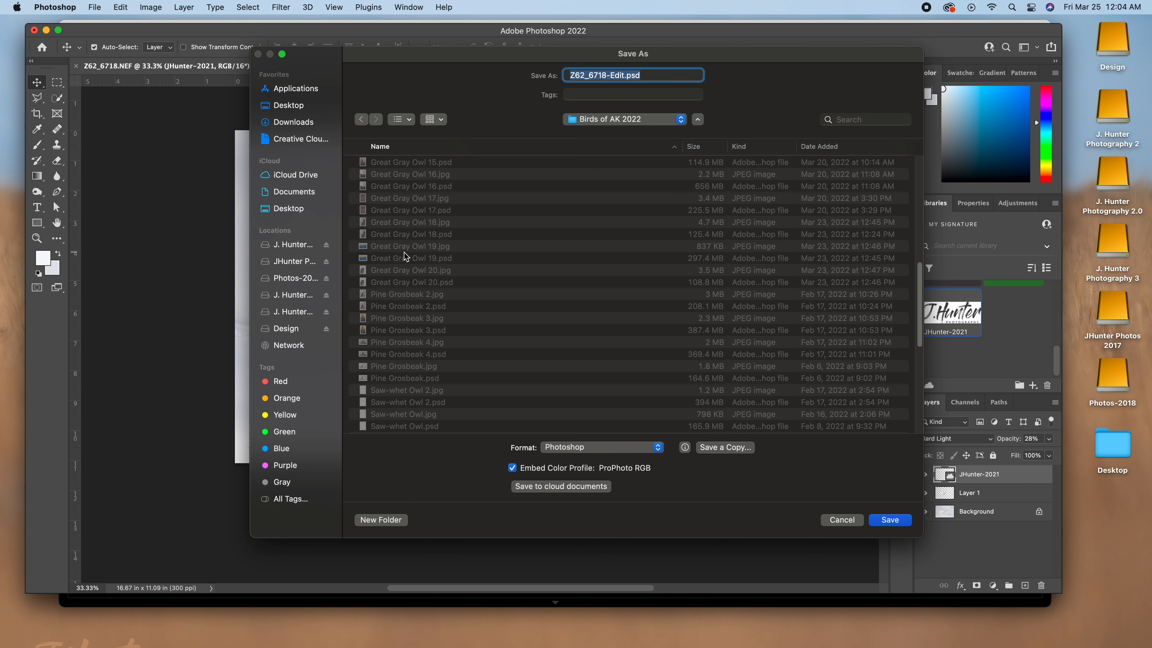
pyautogui.scroll(-10, 405, 256)
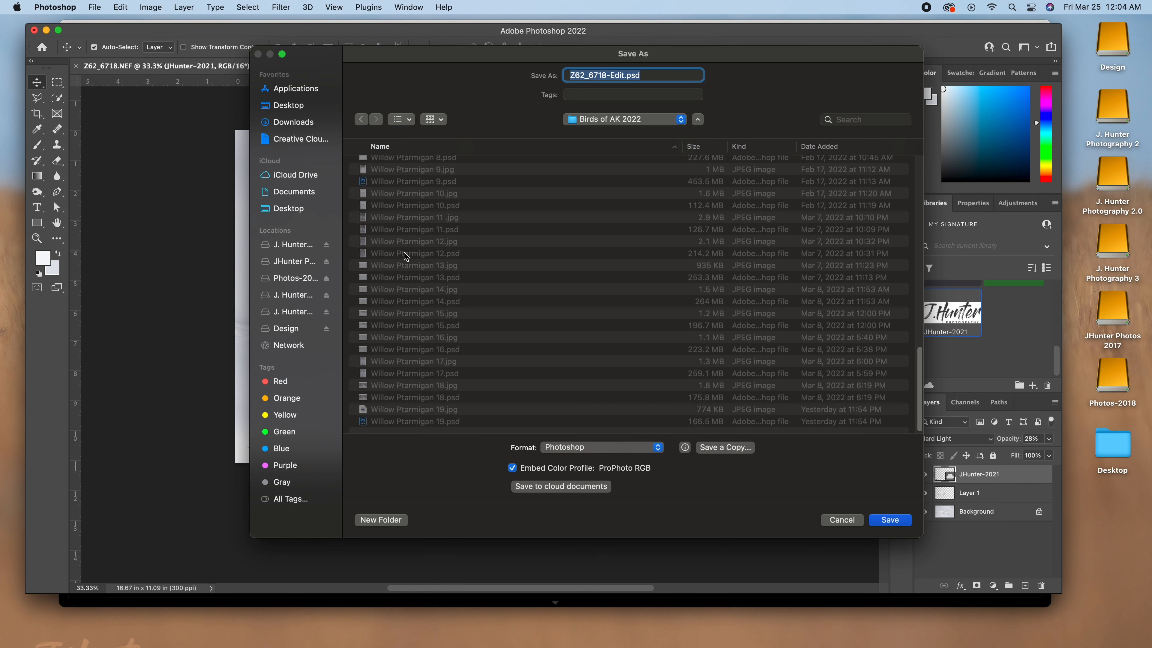
pyautogui.click(428, 422)
pyautogui.click(636, 75)
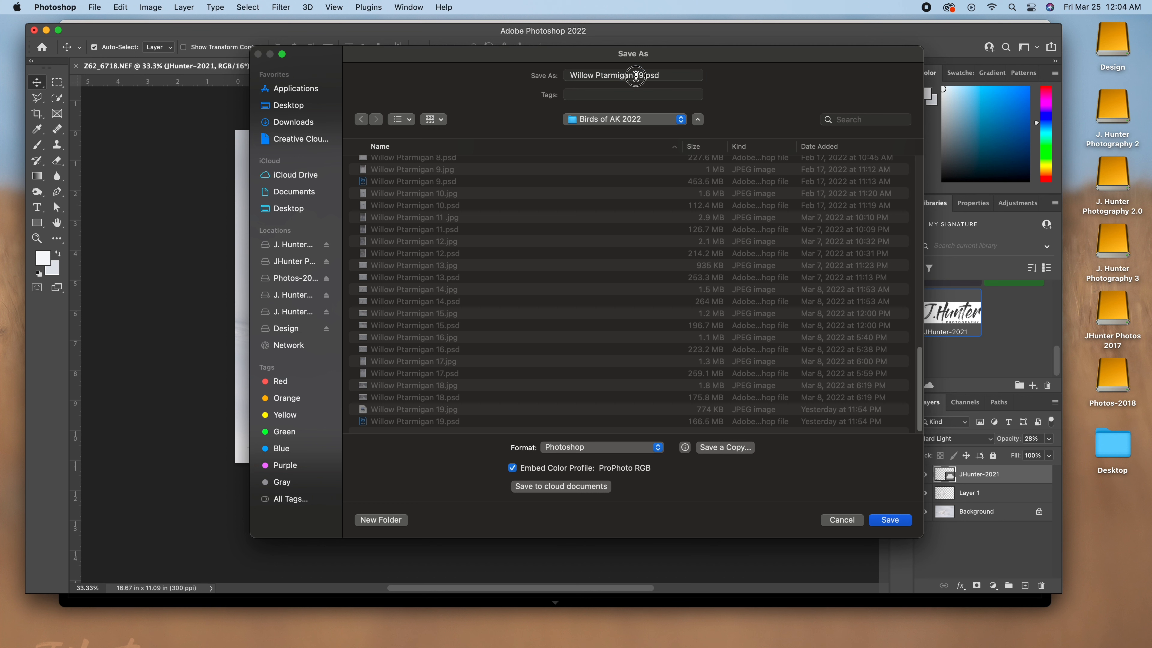
pyautogui.moveTo(636, 75); pyautogui.dragTo(643, 76)
pyautogui.write('2')
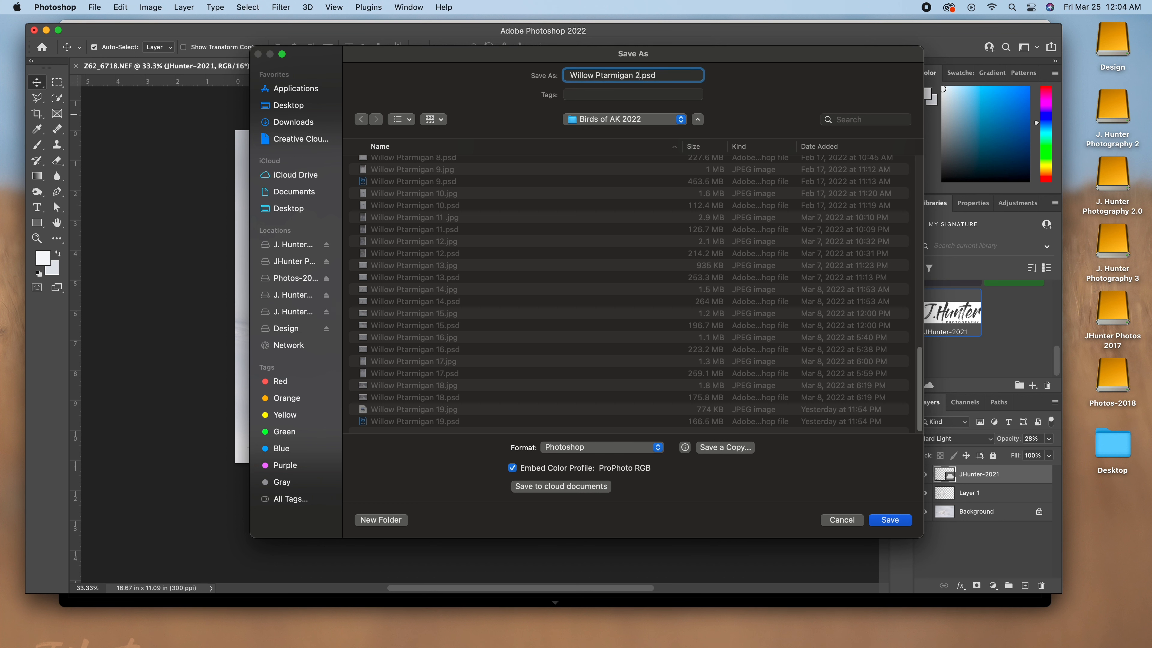
pyautogui.write('0')
pyautogui.press('Return')
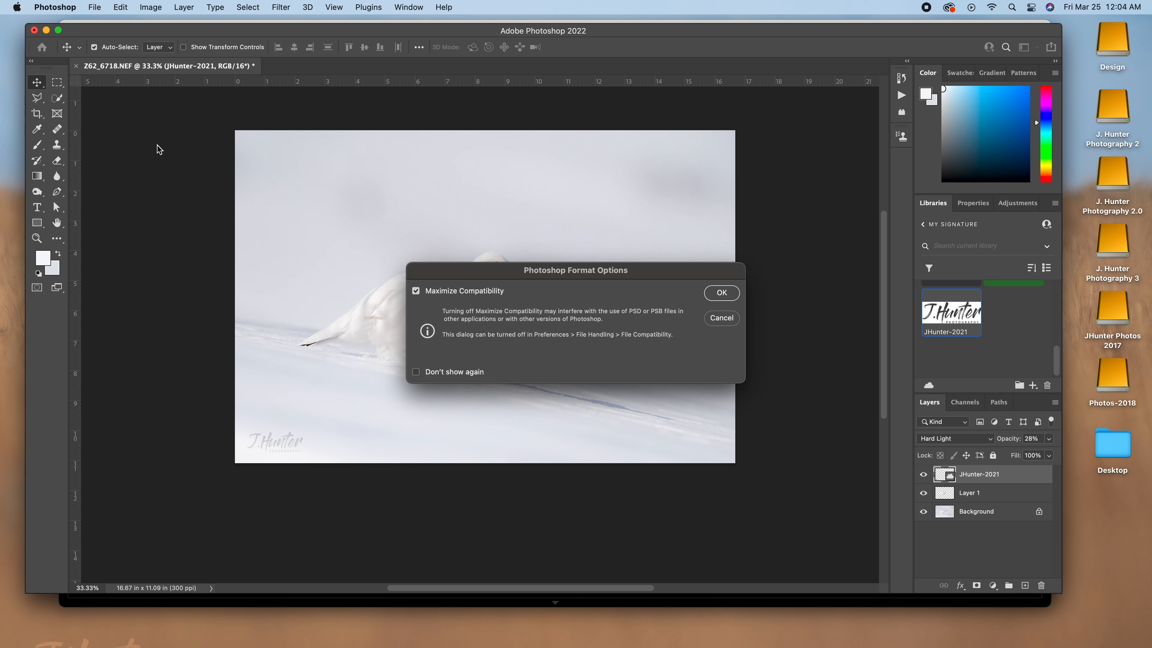
pyautogui.press('Return')
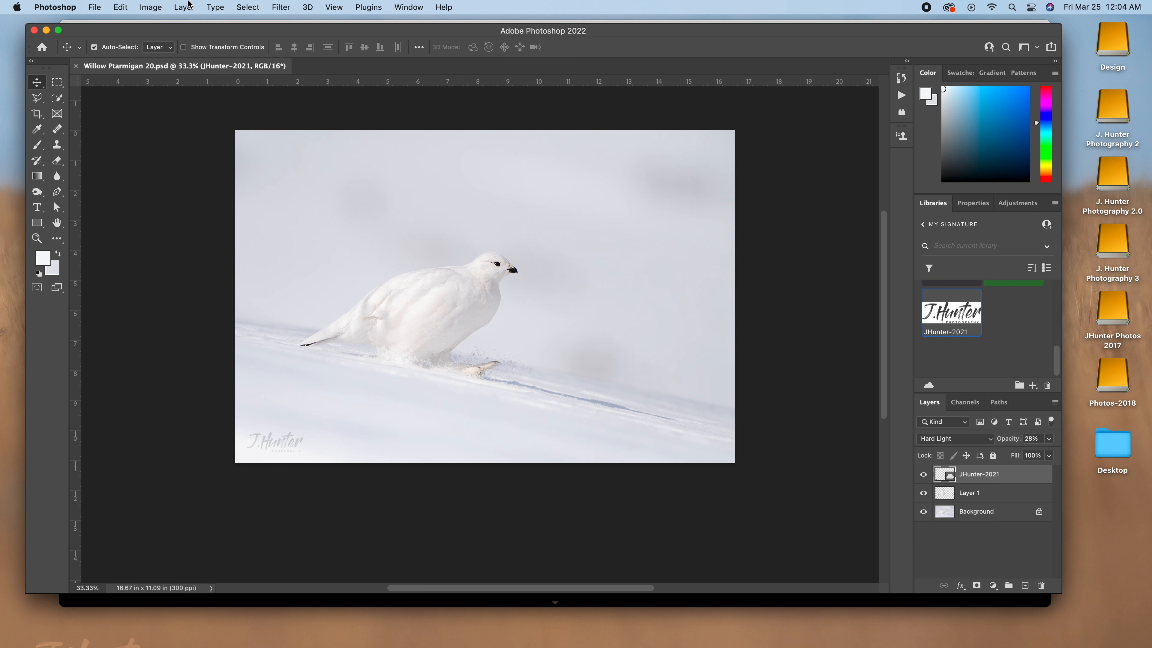
# Resize the image to 16 inches wide at a resolution of 180 pixels per inch
pyautogui.click(150, 7)
pyautogui.click(168, 96)
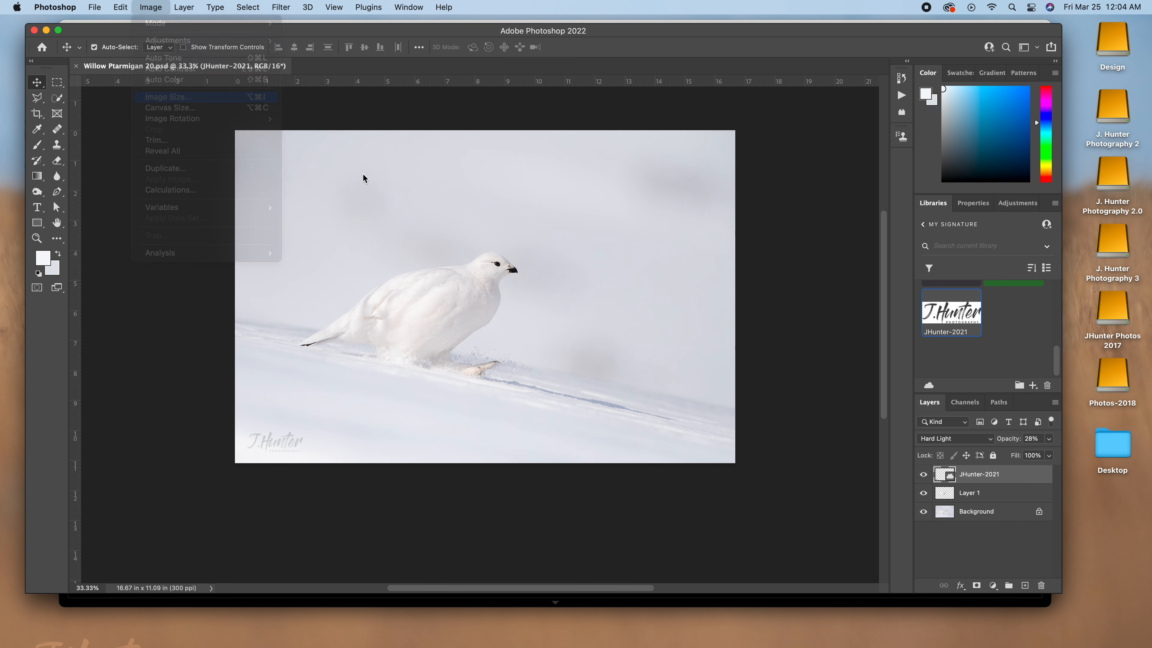
pyautogui.write('16')
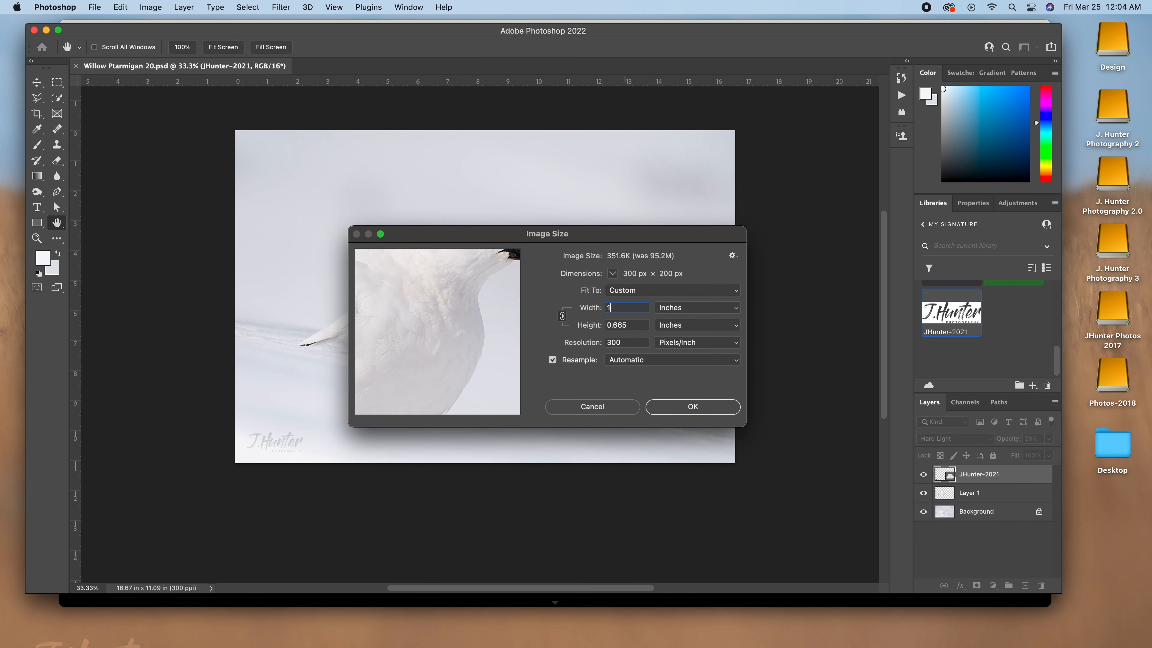
pyautogui.press('Tab')
pyautogui.press('Tab')
pyautogui.write('180')
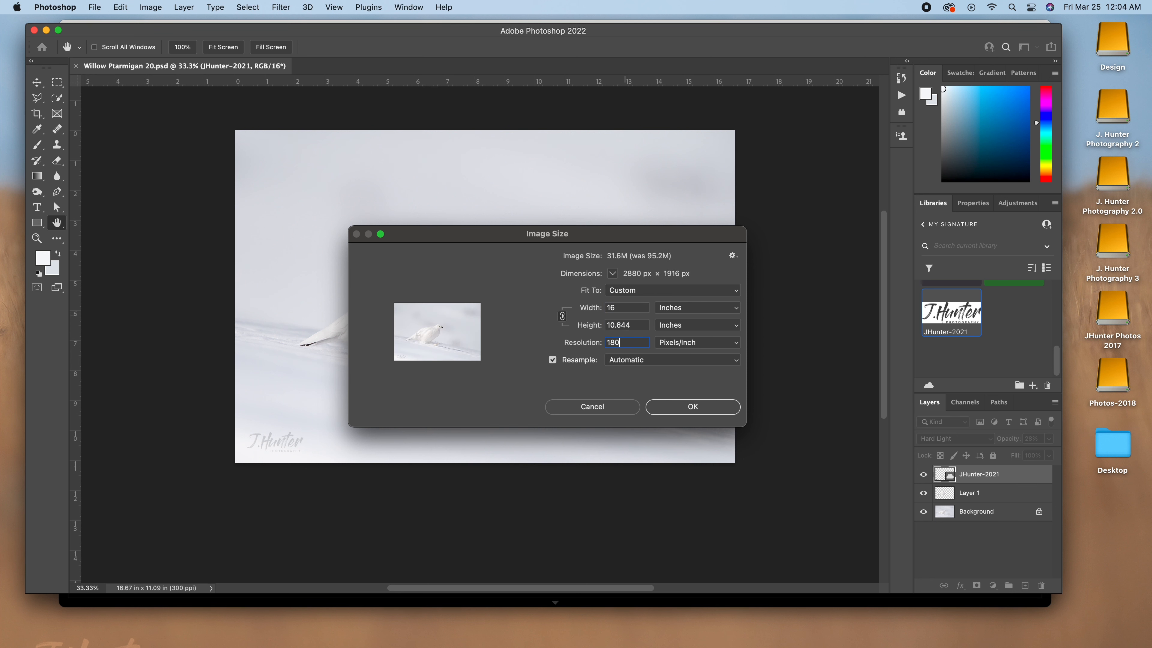
pyautogui.press('Return')
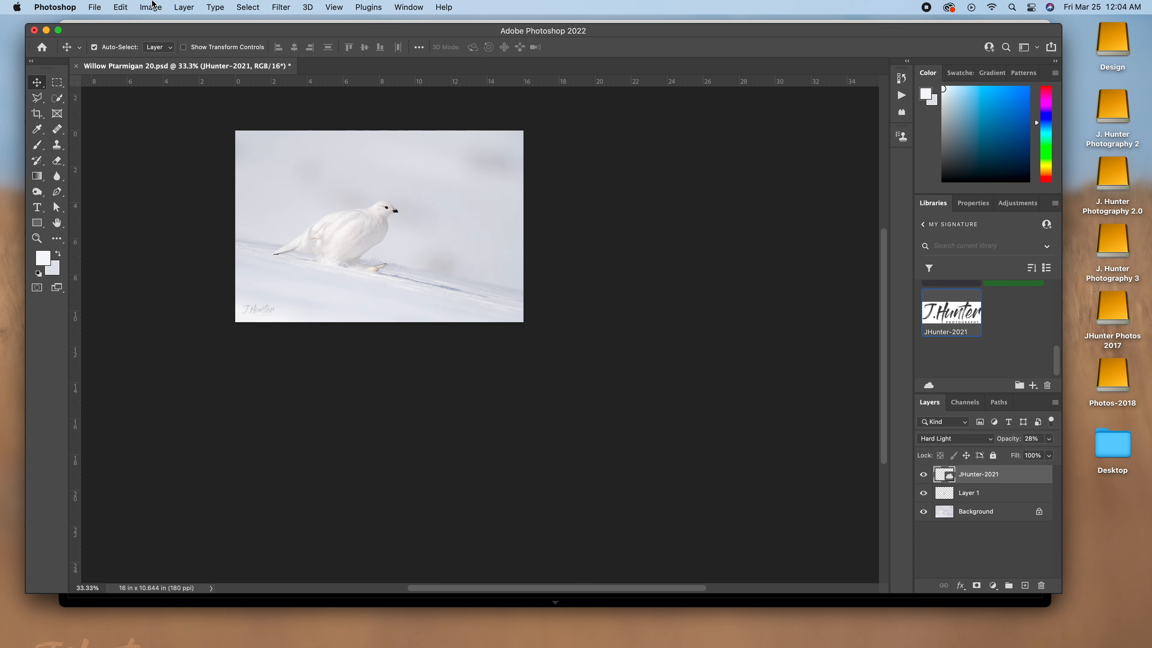
# Save a JPEG copy named Willow Ptarmigan 20.jpg in Birds of AK 2022 with quality 12 and the Progressive format option
pyautogui.click(96, 6)
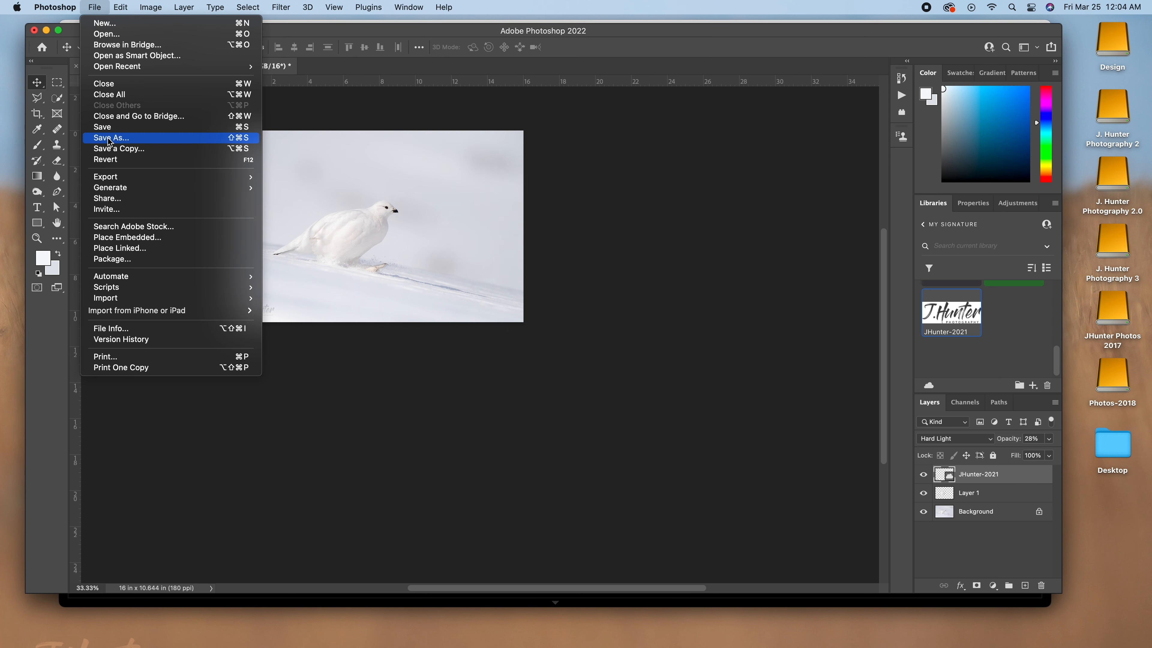
pyautogui.click(111, 148)
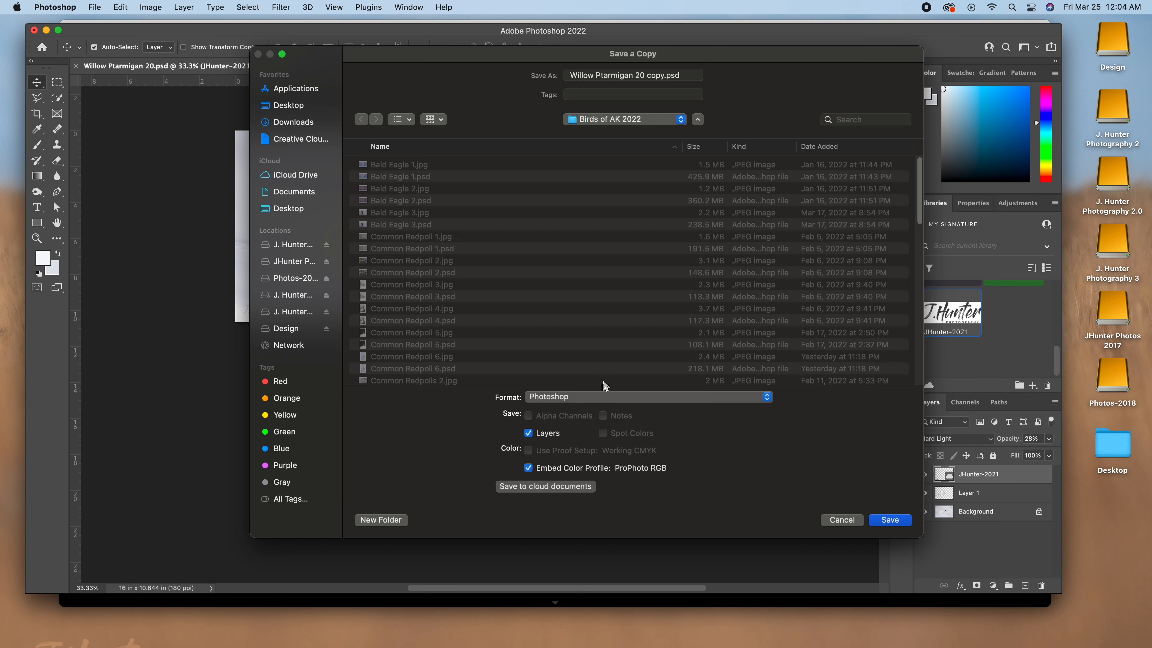
pyautogui.click(576, 398)
pyautogui.click(580, 464)
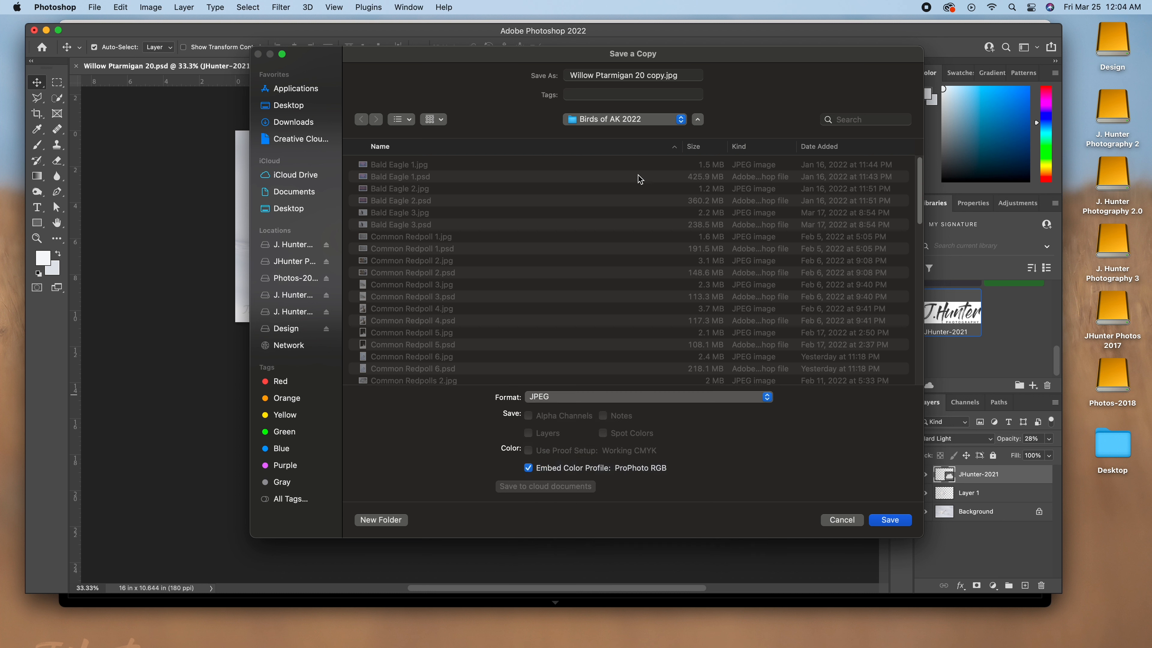
pyautogui.tripleClick(644, 76)
pyautogui.moveTo(644, 76); pyautogui.dragTo(665, 76)
pyautogui.press('BackSpace')
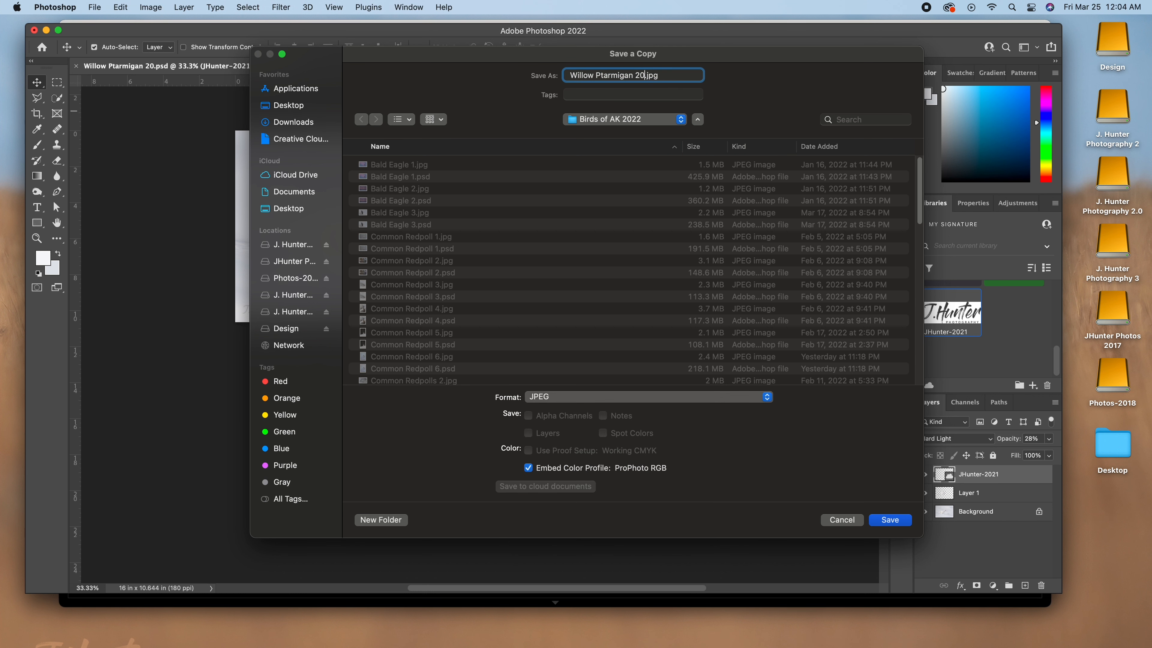
pyautogui.press('Return')
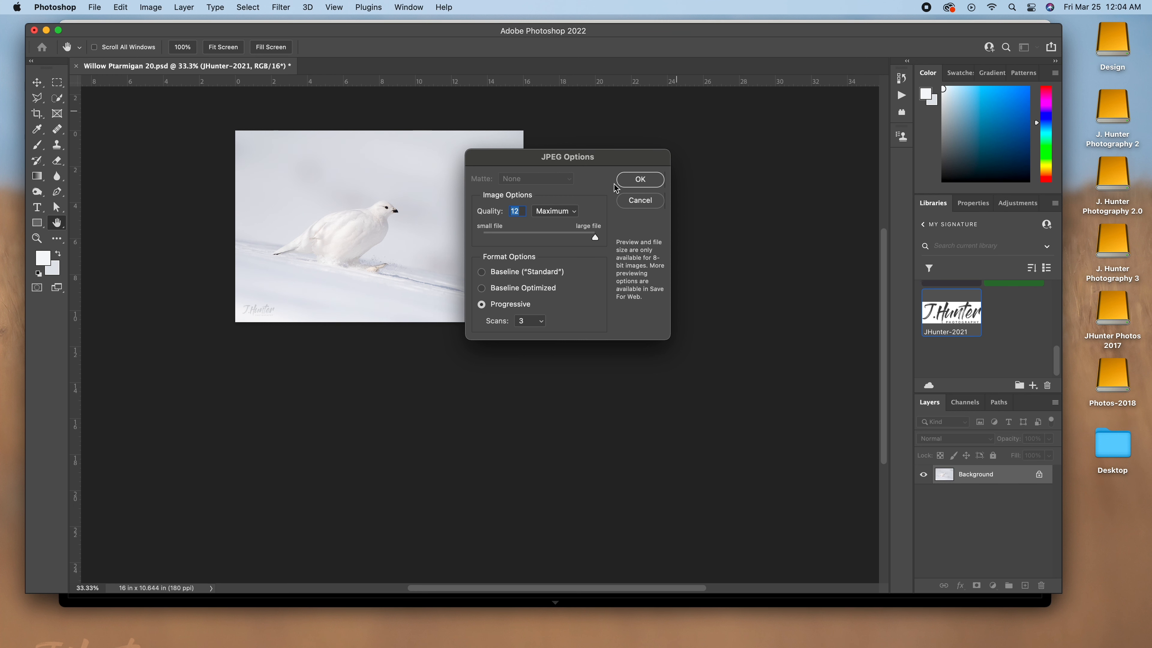
pyautogui.press('Return')
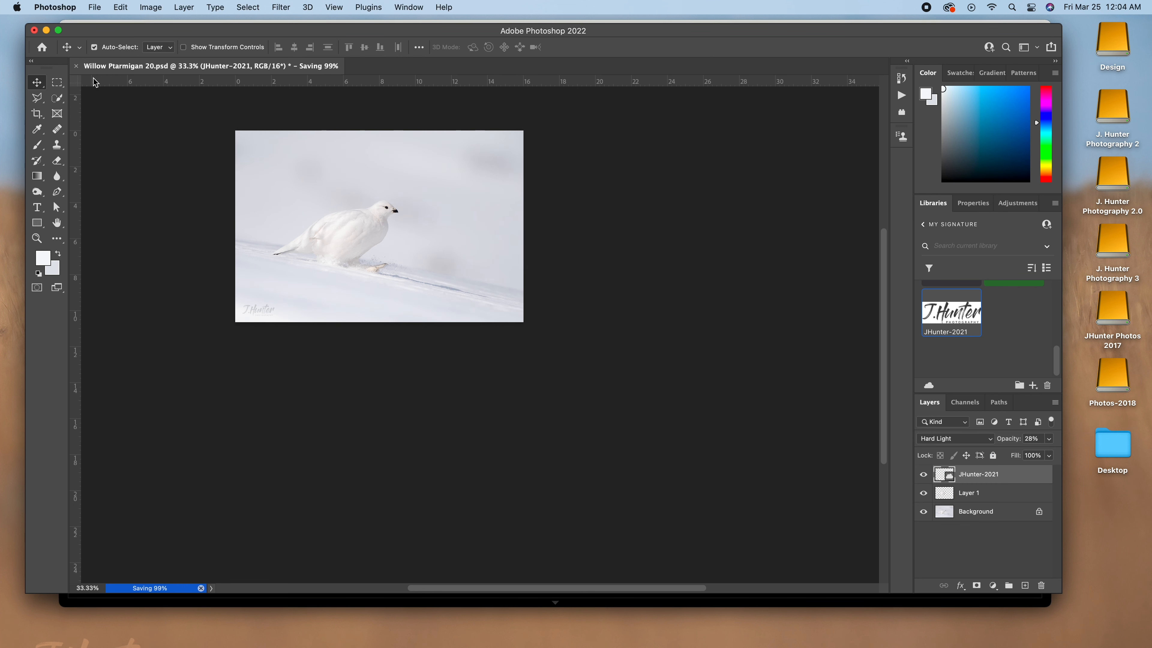
# Close the resized document without saving its changes and switch to Lightroom Classic
pyautogui.click(75, 65)
pyautogui.click(554, 268)
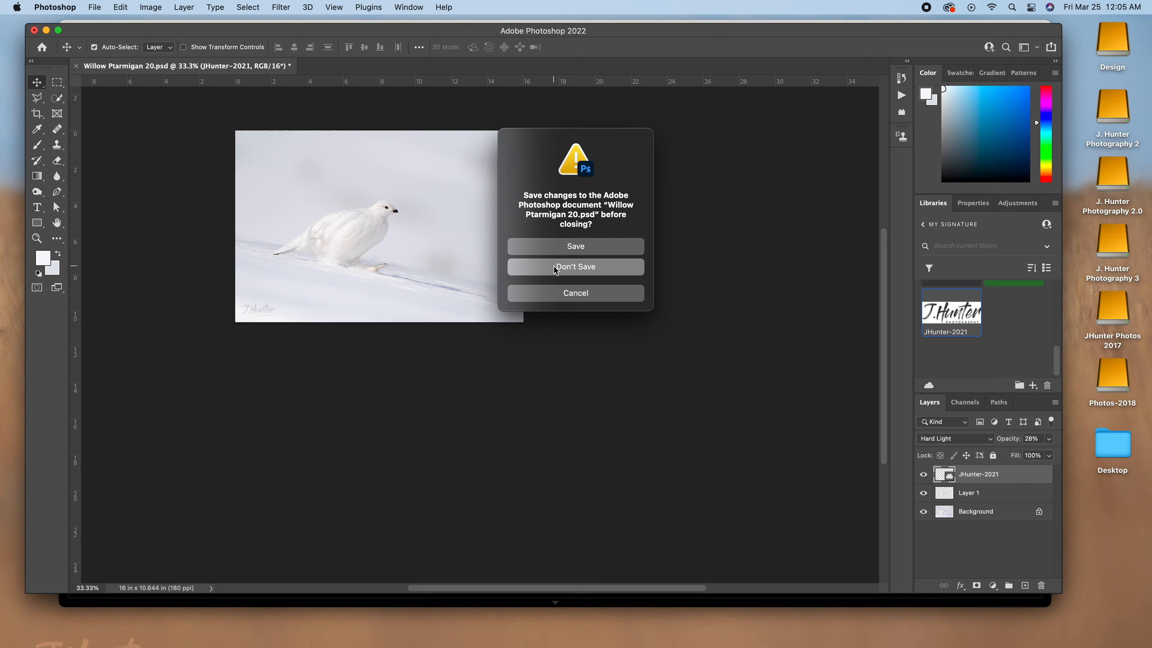
pyautogui.moveTo(311, 29); pyautogui.dragTo(325, 120)
pyautogui.click(322, 35)
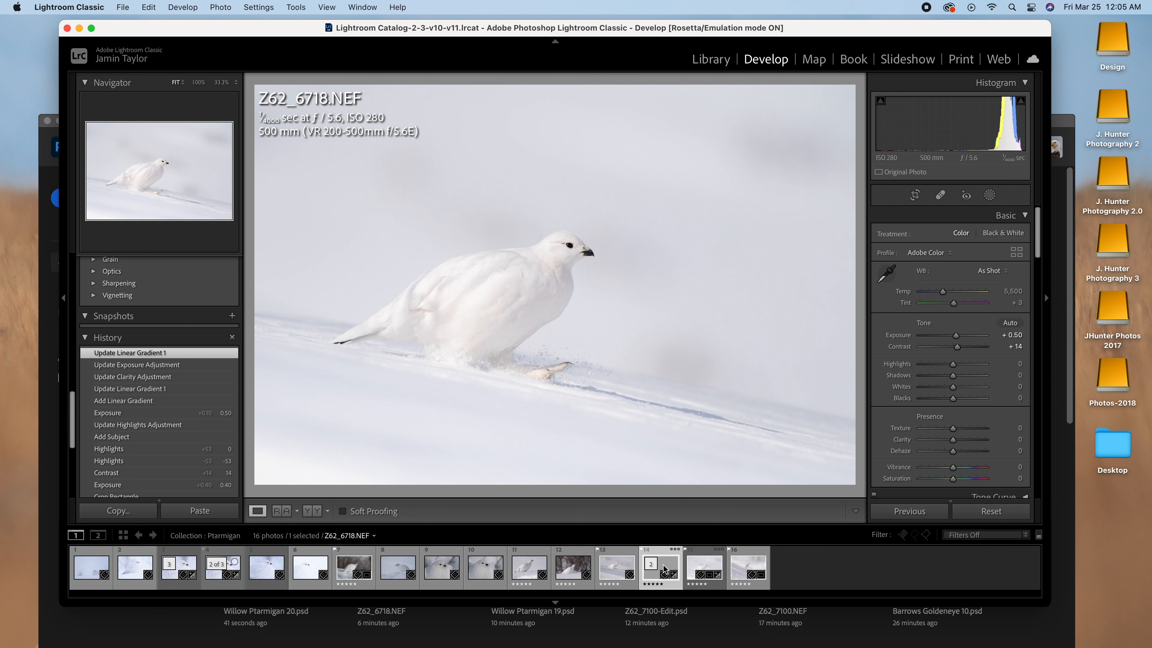
# Compare the Import history state of Z62_6718.NEF with the finished Willow Ptarmigan 20.psd
pyautogui.scroll(-3, 118, 476)
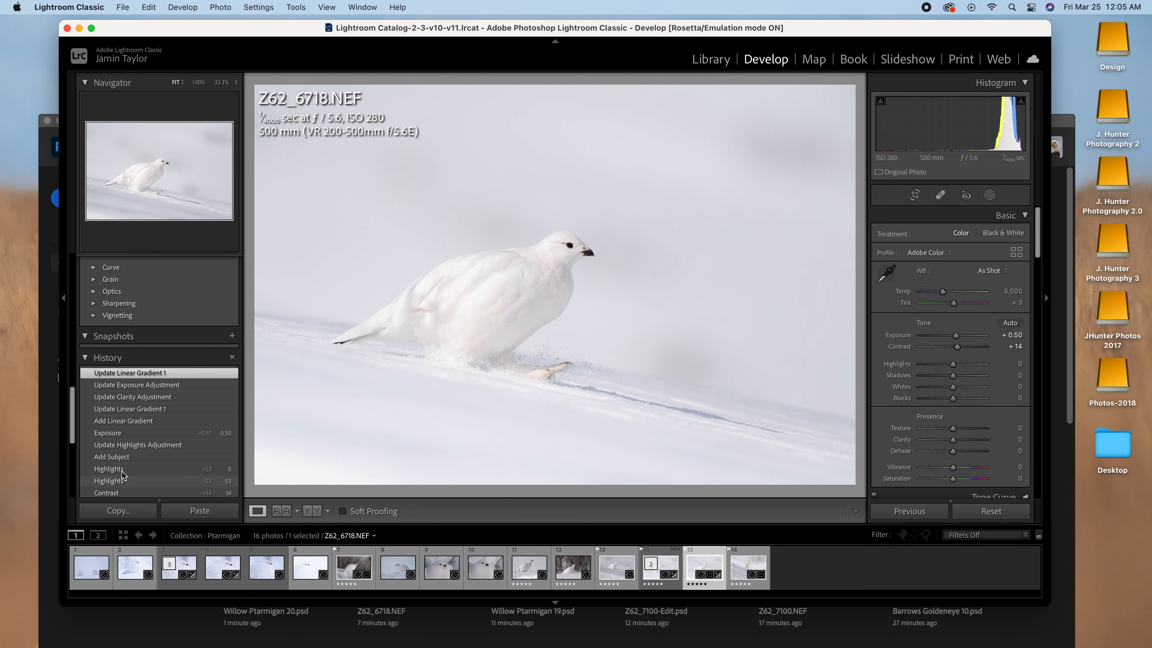
pyautogui.click(119, 474)
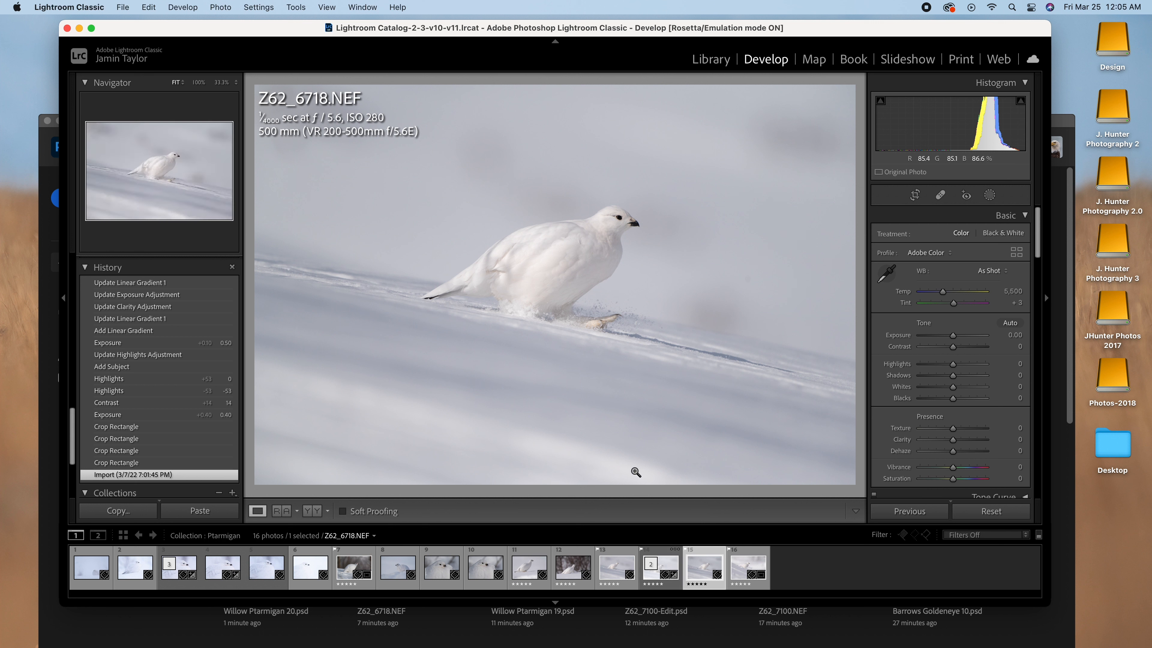
pyautogui.click(617, 559)
pyautogui.click(660, 553)
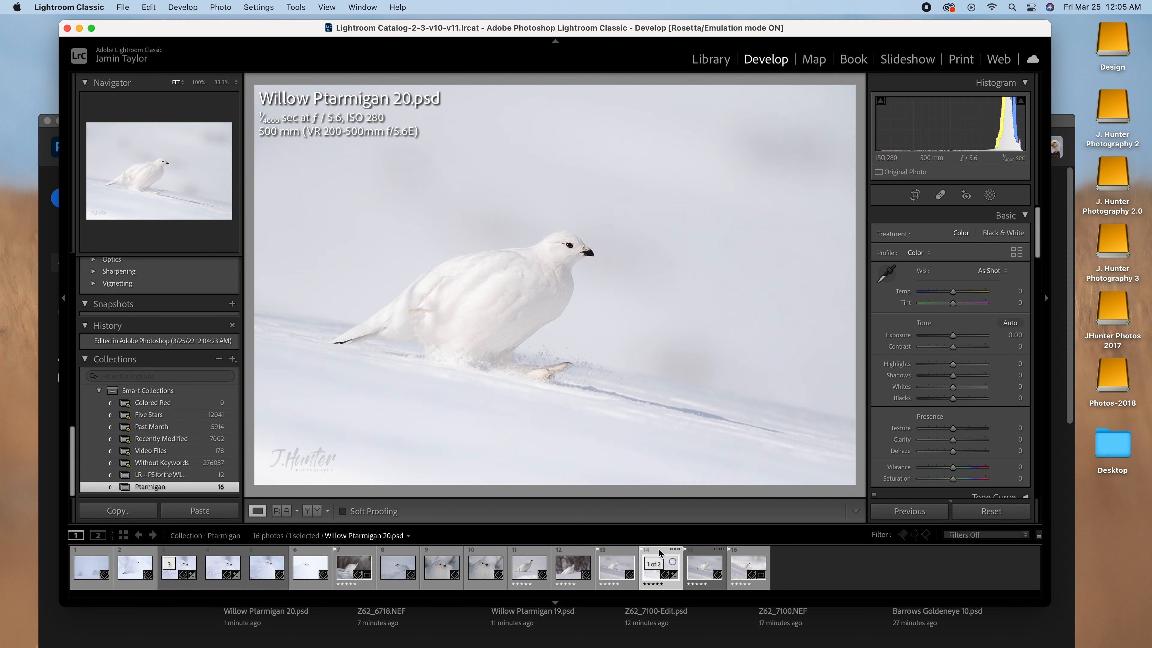